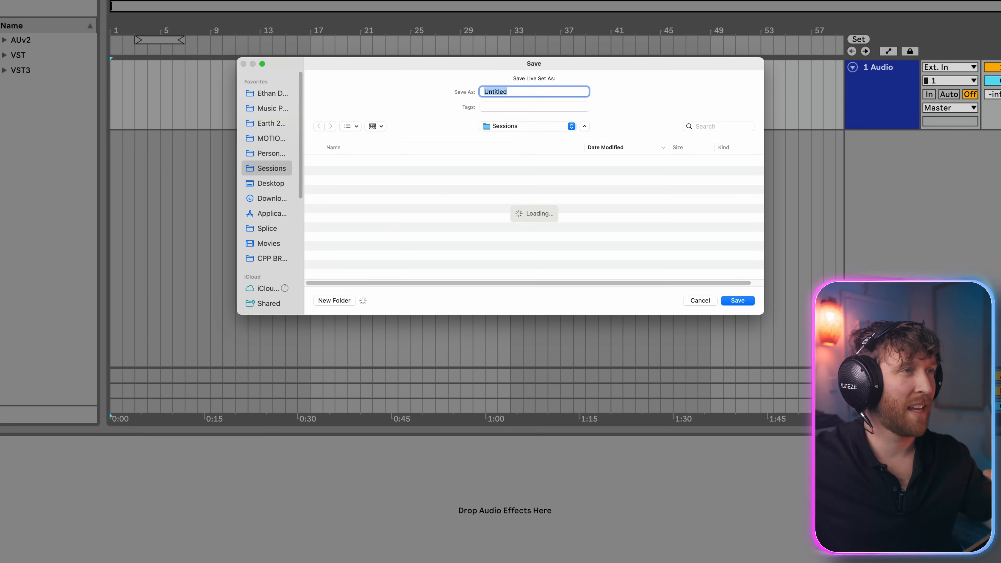
# Save the Live Set as NEW BEAT in the Sessions folder, copying all used media files into the project.
pyautogui.write('T')
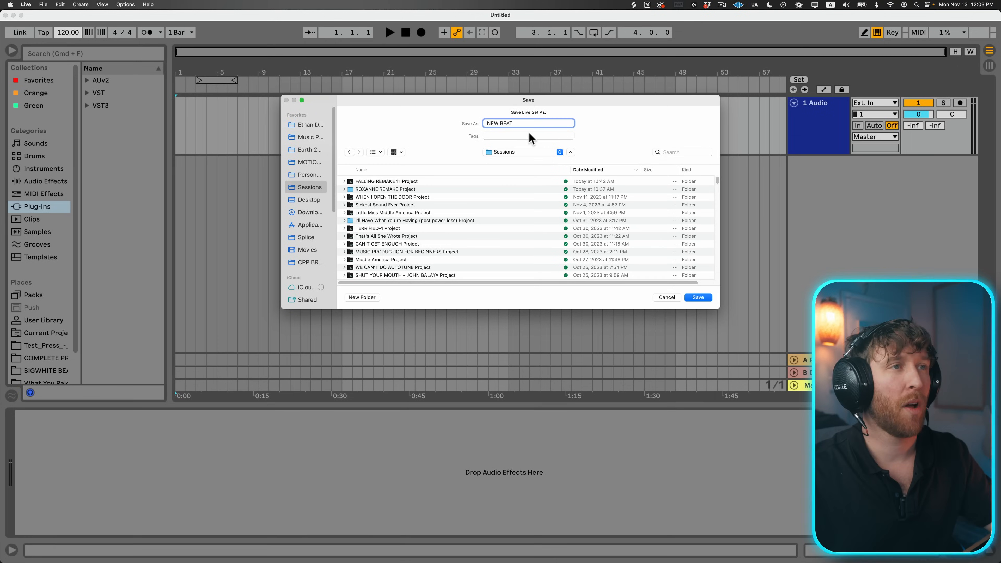
pyautogui.click(698, 297)
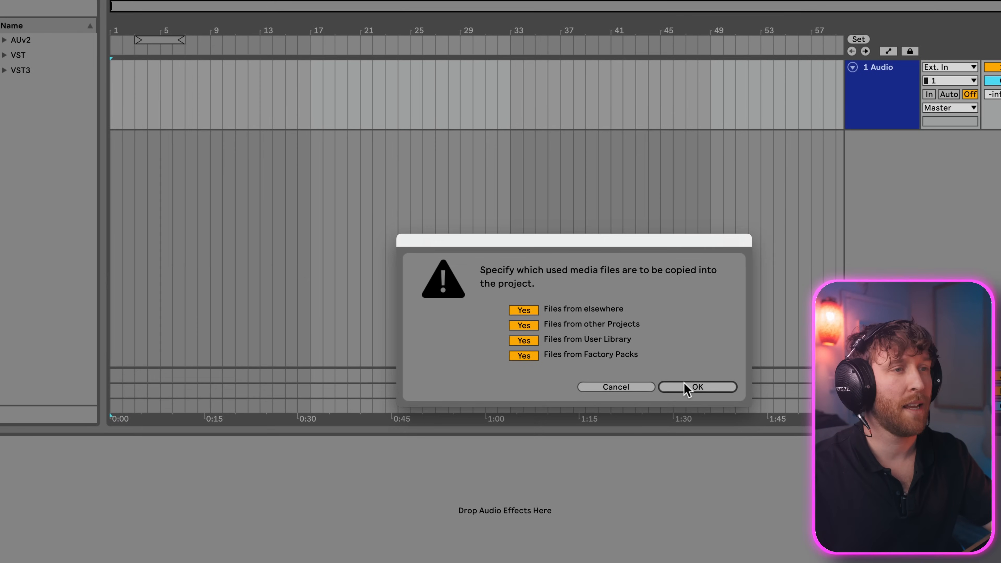
pyautogui.click(672, 373)
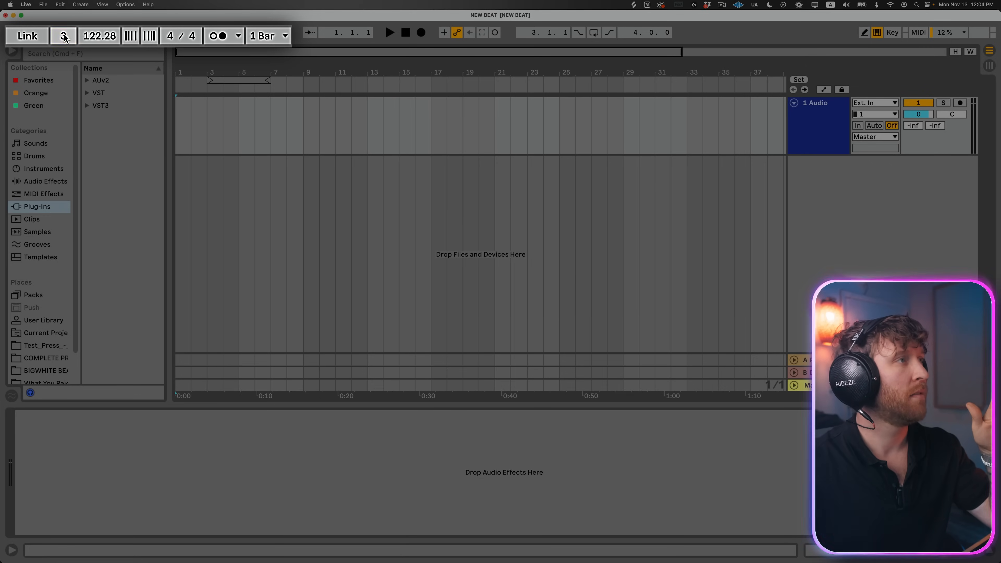
# Tap in a tempo, set it to 125 BPM, and play the metronome click.
pyautogui.click(64, 36)
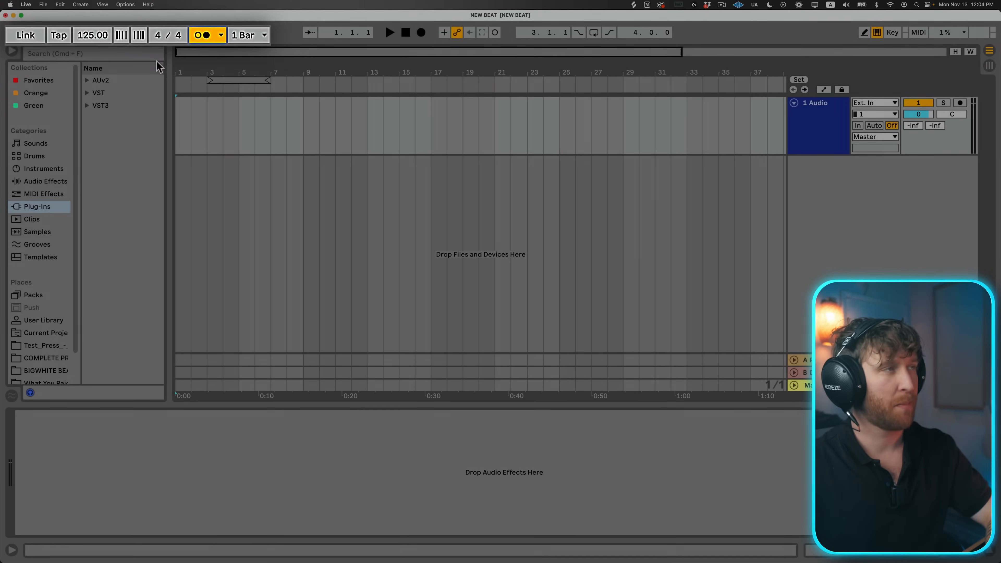
pyautogui.press('space')
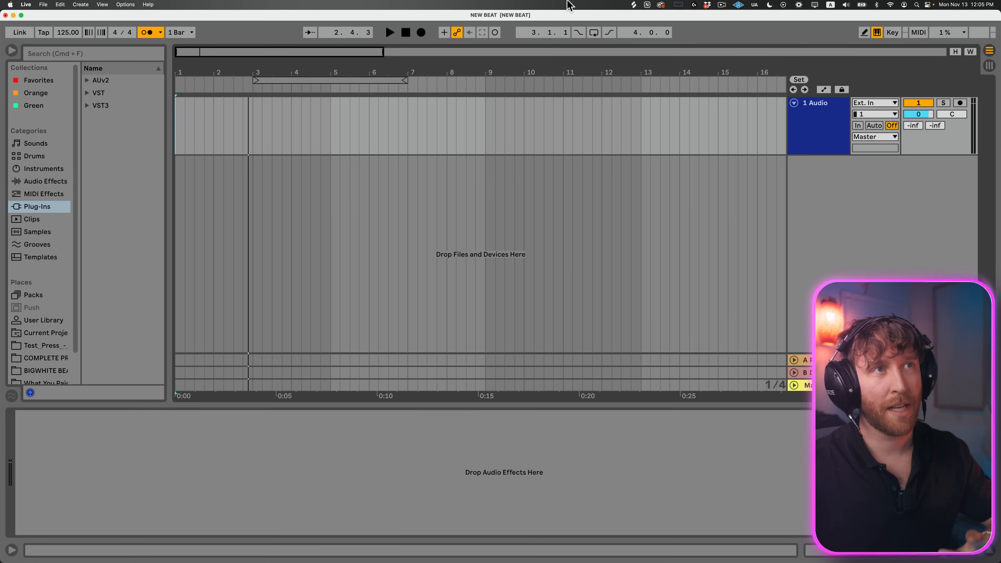
# Switch to Splice to search the sample library for kick and browse the full catalogue, and return to the Live Set.
pyautogui.click(633, 4)
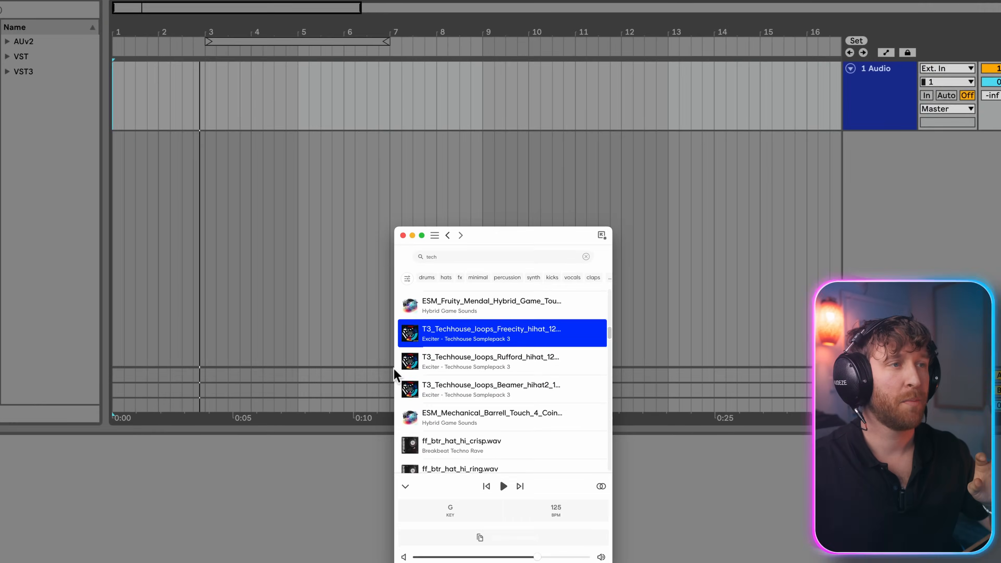
pyautogui.click(490, 260)
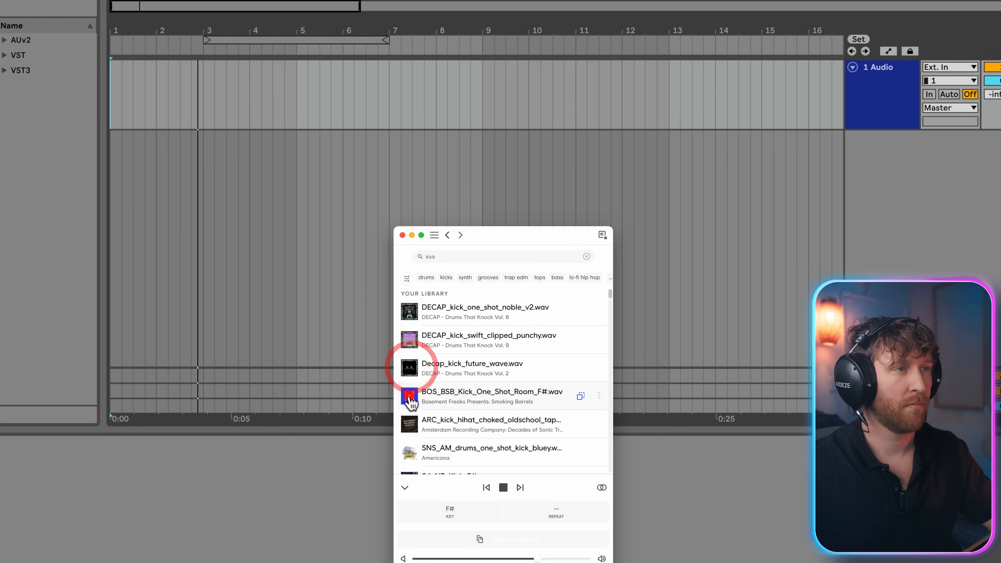
pyautogui.click(555, 133)
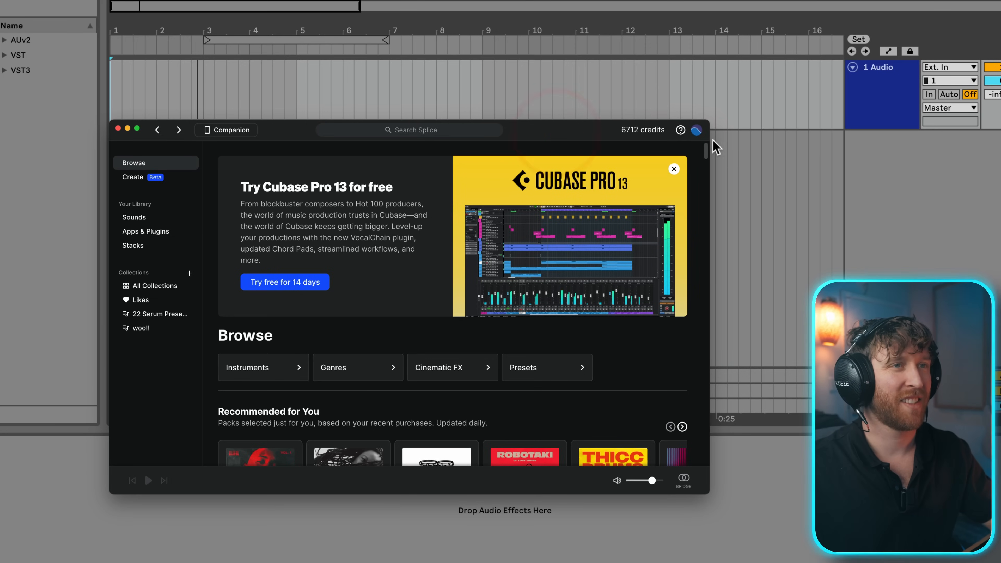
pyautogui.click(696, 130)
pyautogui.click(660, 176)
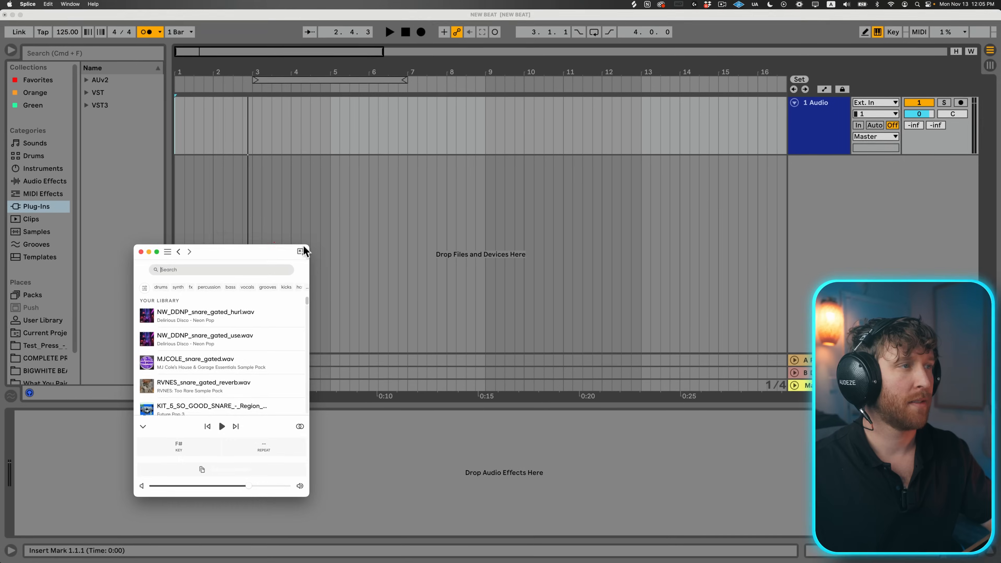
pyautogui.click(160, 124)
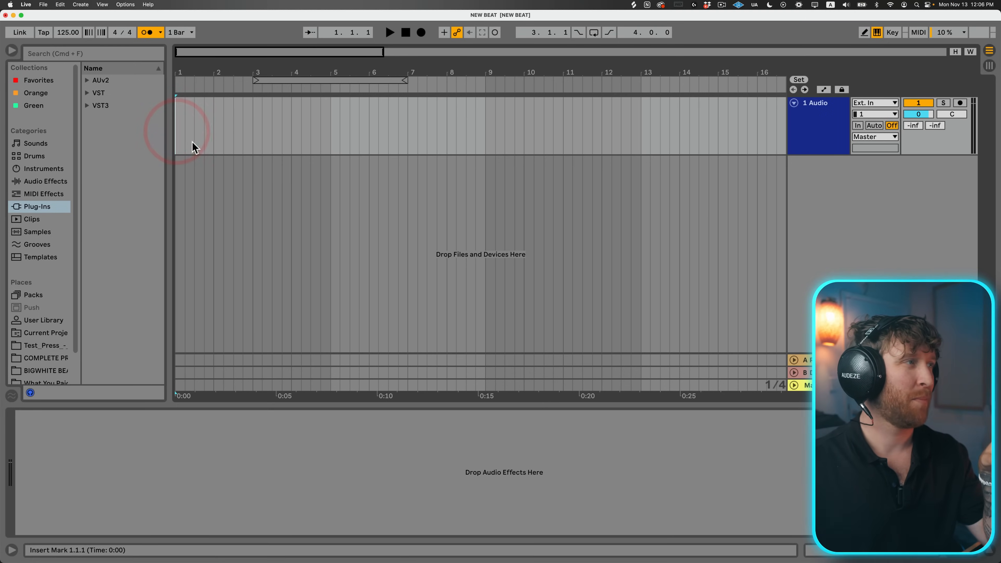
# Browse the Kick folder within the Drum Hits of the Drums category and audition its first samples.
pyautogui.click(34, 156)
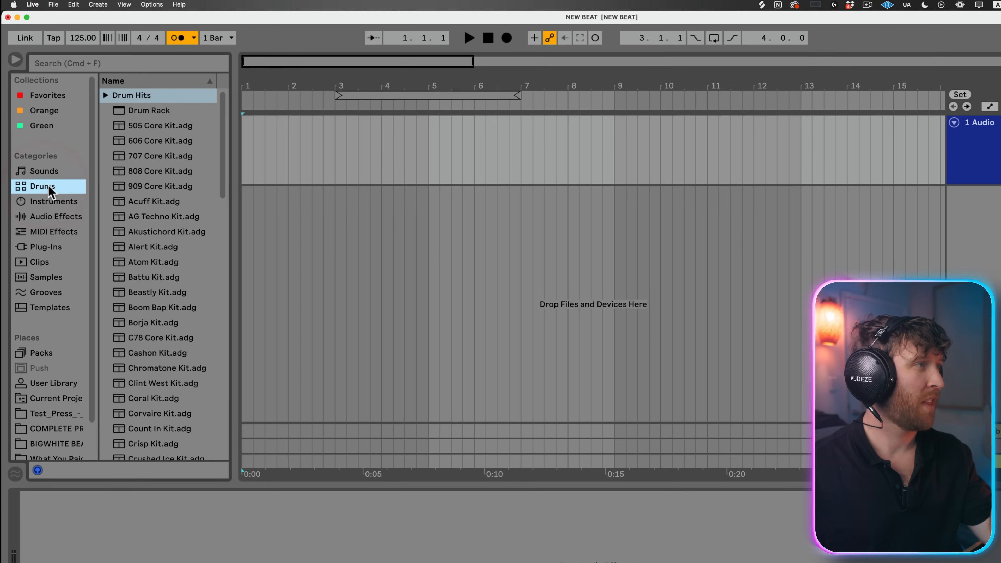
pyautogui.click(106, 96)
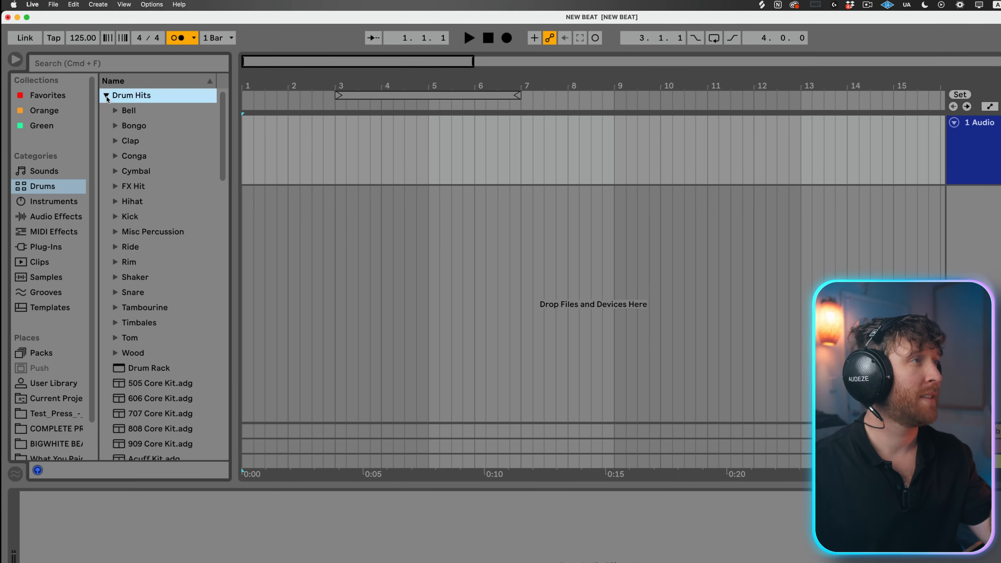
pyautogui.click(115, 216)
pyautogui.press('Down')
pyautogui.press('Down')
pyautogui.press('Down')
pyautogui.press('Down')
pyautogui.press('Down')
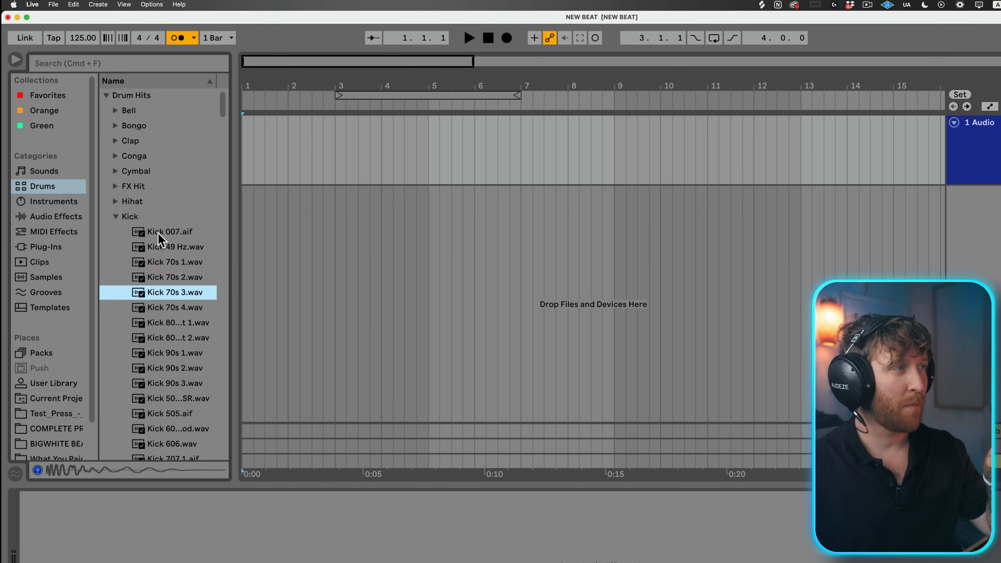
# Audition more kick samples and place Kick Bricks.wav at the start of bar 1 on the audio track.
pyautogui.click(155, 232)
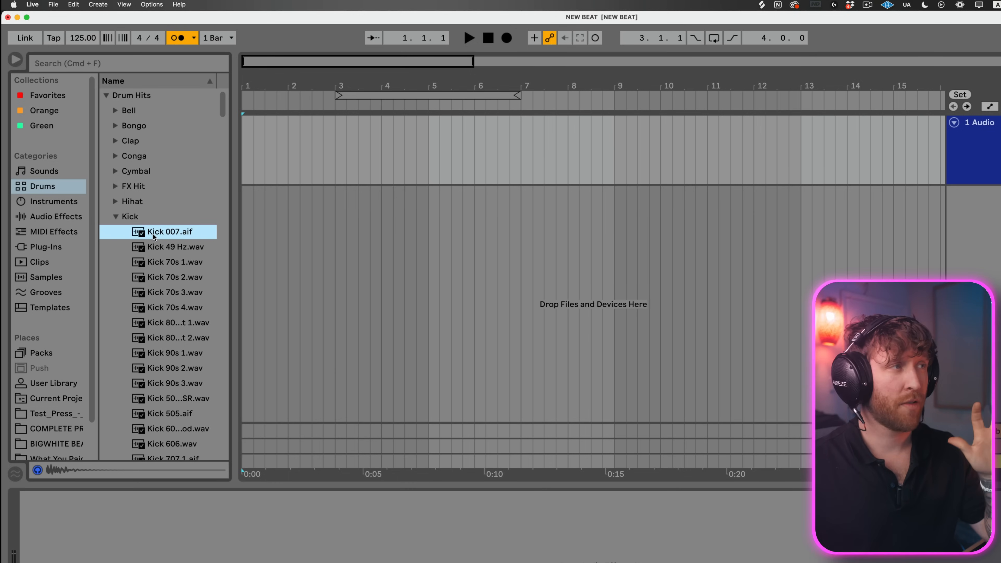
pyautogui.press('Down')
pyautogui.press('Down')
pyautogui.press('Down')
pyautogui.press('Down')
pyautogui.press('Down')
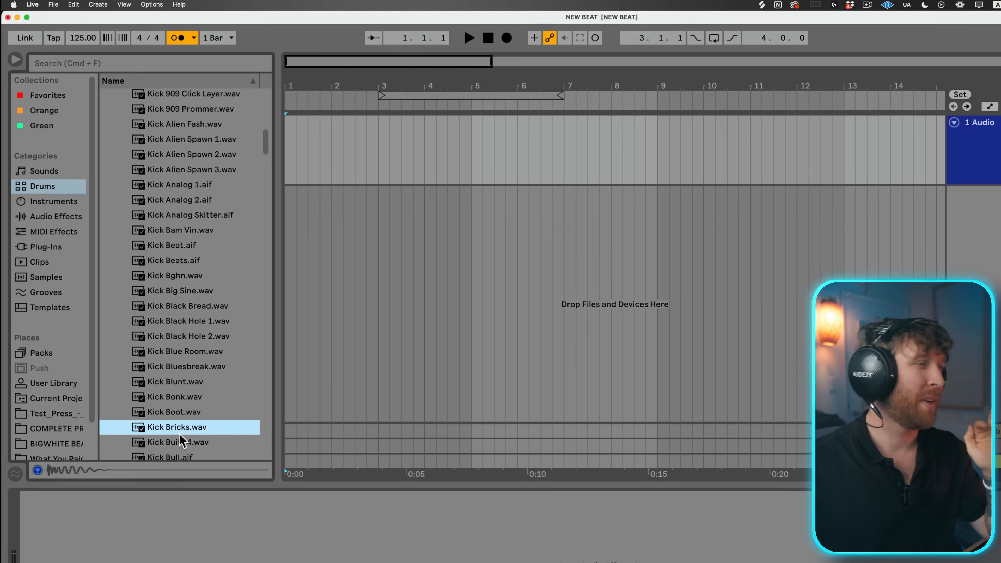
pyautogui.moveTo(178, 428); pyautogui.dragTo(307, 140)
pyautogui.click(176, 428)
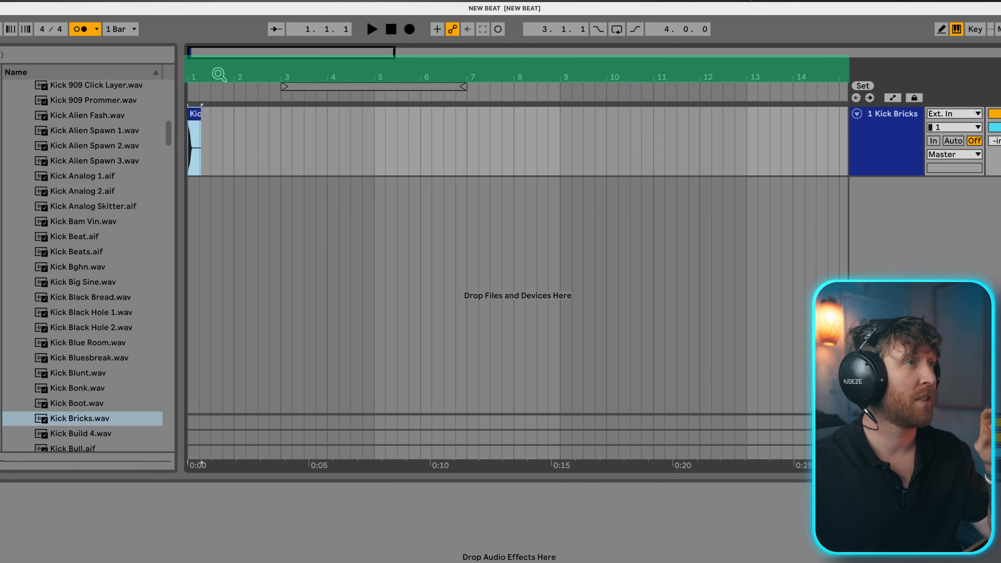
# Copy the Kick Bricks clip and paste it at position 2.1.3 on the same track.
pyautogui.moveTo(219, 75); pyautogui.dragTo(321, 119)
pyautogui.click(223, 114)
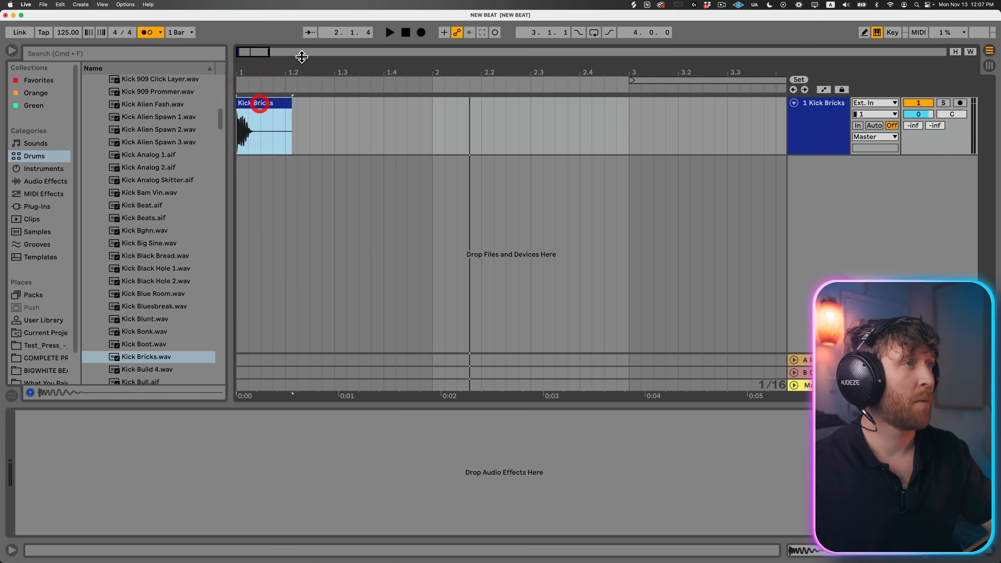
pyautogui.click(264, 104)
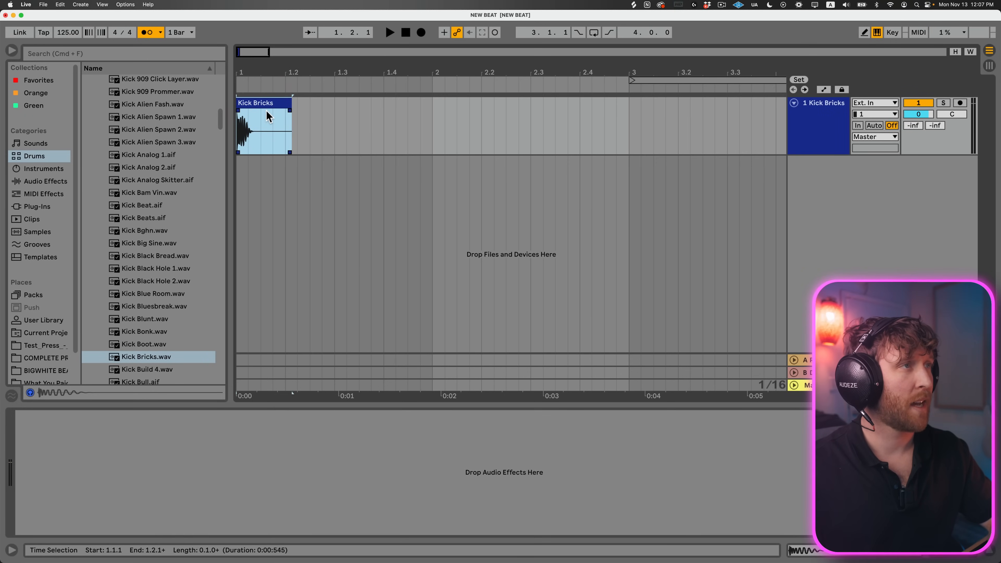
pyautogui.click(457, 114)
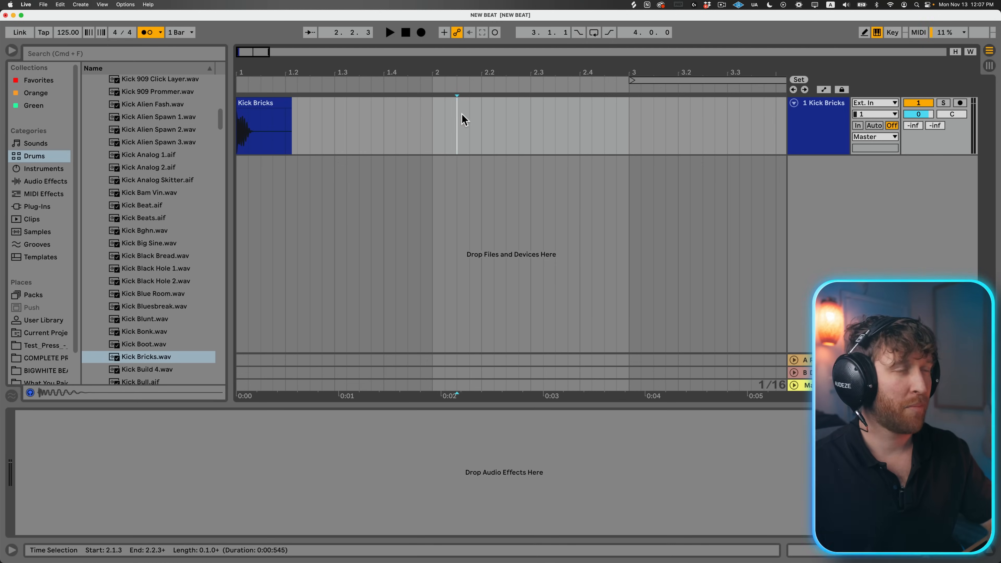
pyautogui.press('super+v')
# Play the kick pattern from bar 1 and move the second Kick Bricks clip to beat 2.2.
pyautogui.click(241, 105)
pyautogui.press('space')
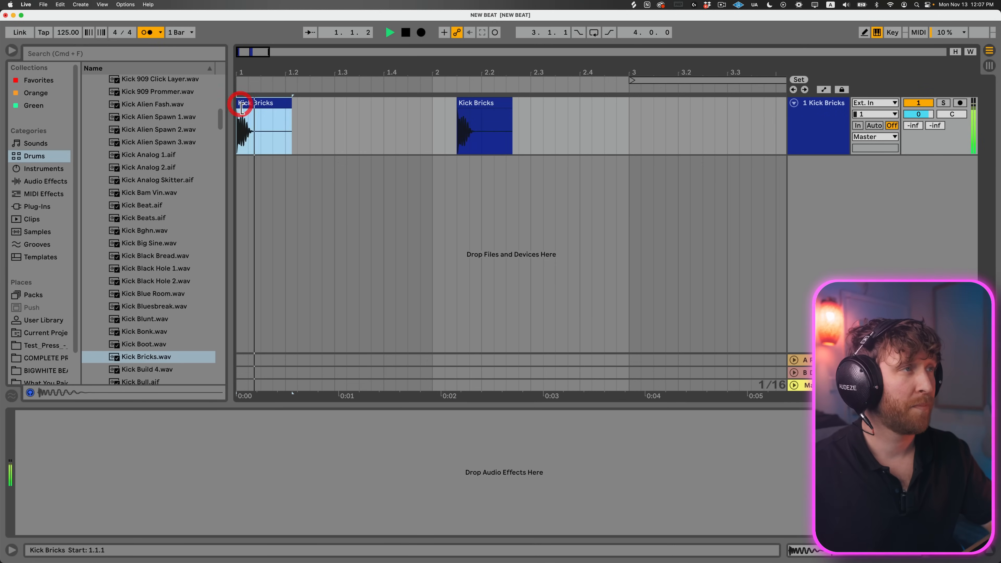
pyautogui.click(264, 118)
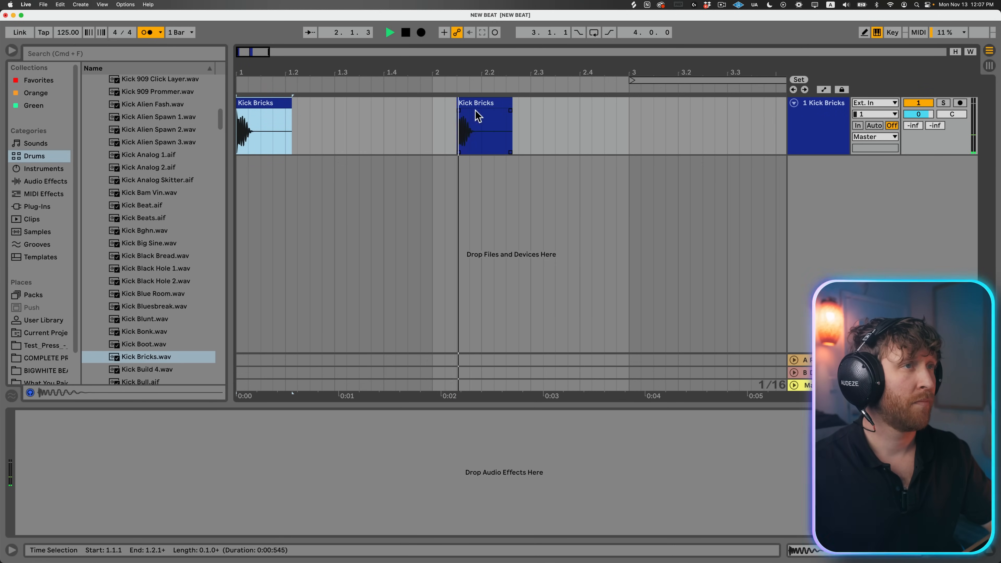
pyautogui.moveTo(478, 116); pyautogui.dragTo(502, 102)
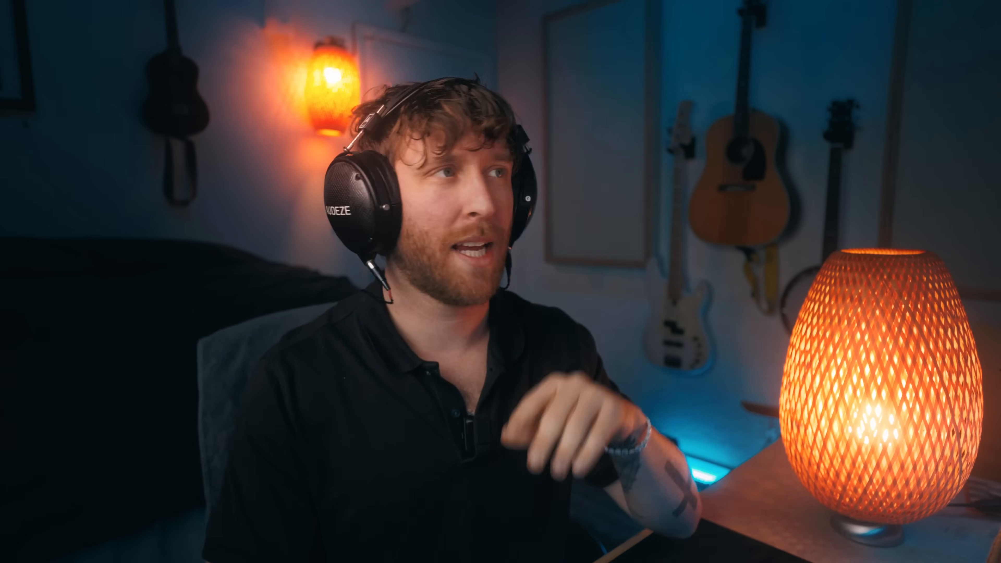
# Select bars 1 and 2 of the kick track and loop that two-bar range.
pyautogui.click(256, 103)
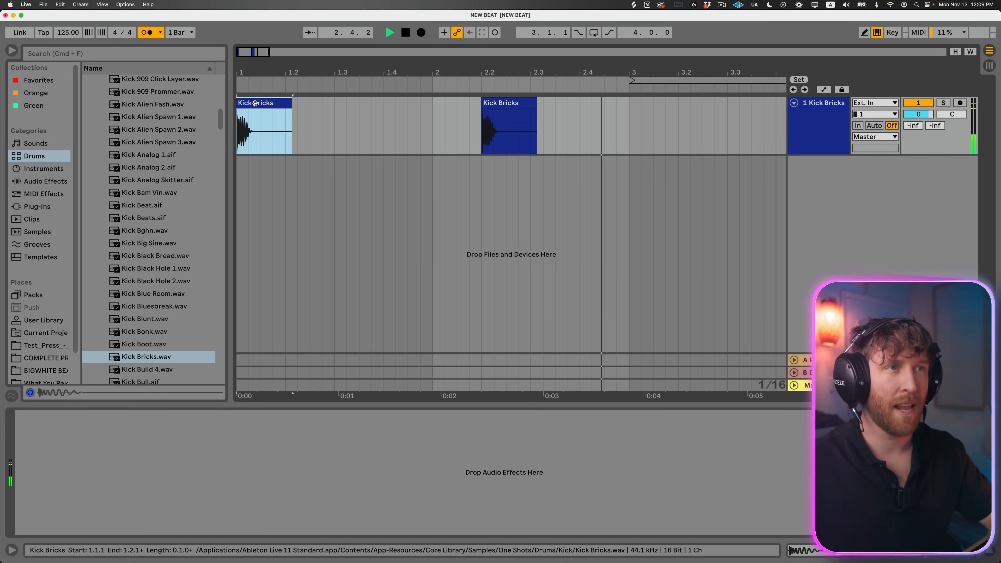
pyautogui.moveTo(629, 115); pyautogui.dragTo(126, 119)
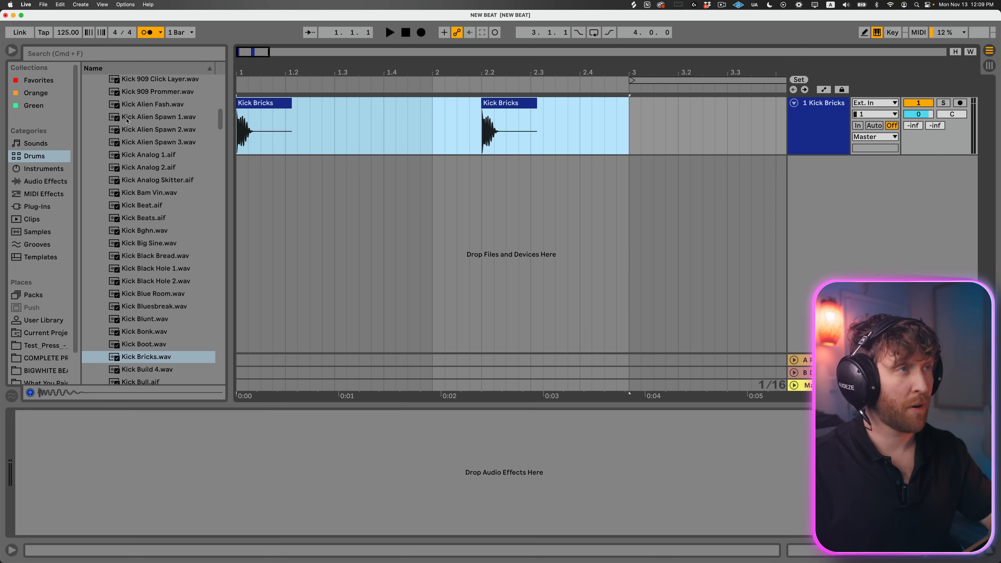
pyautogui.press('super+l')
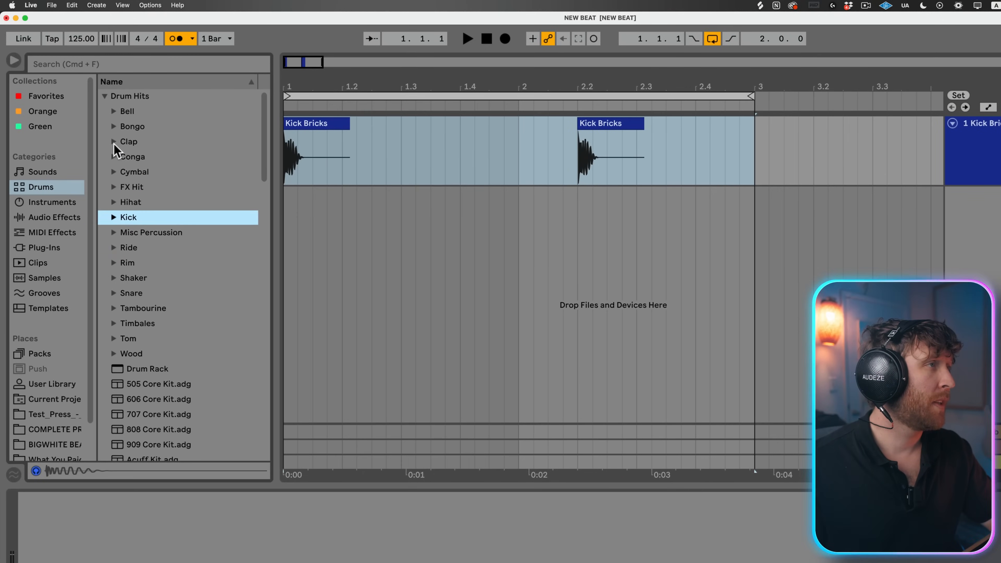
# Audition samples in the Clap folder and place Clap Ina.wav at beat 1.3 on a new track below the kick.
pyautogui.click(114, 141)
pyautogui.click(174, 158)
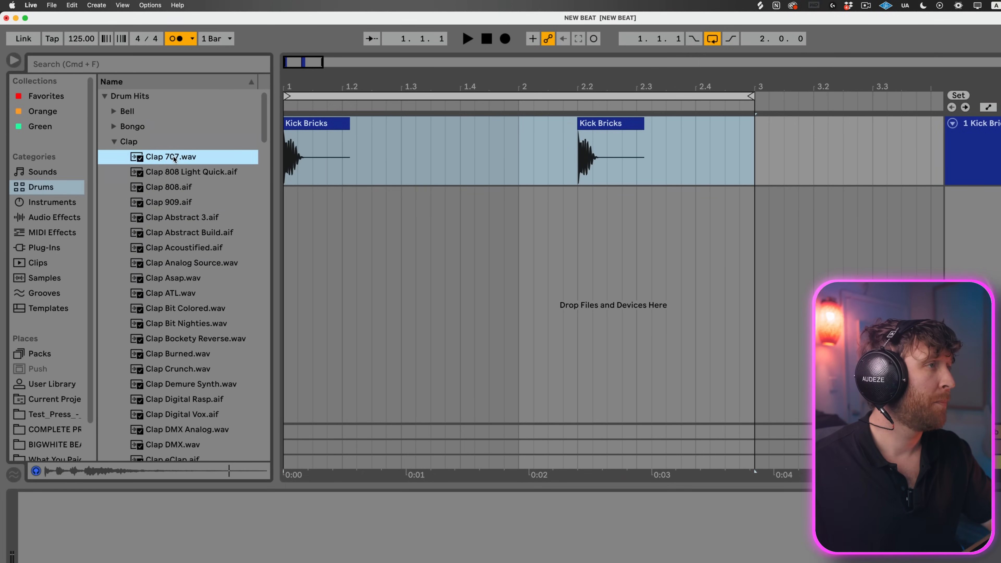
pyautogui.press('Down')
pyautogui.press('Down')
pyautogui.press('Down')
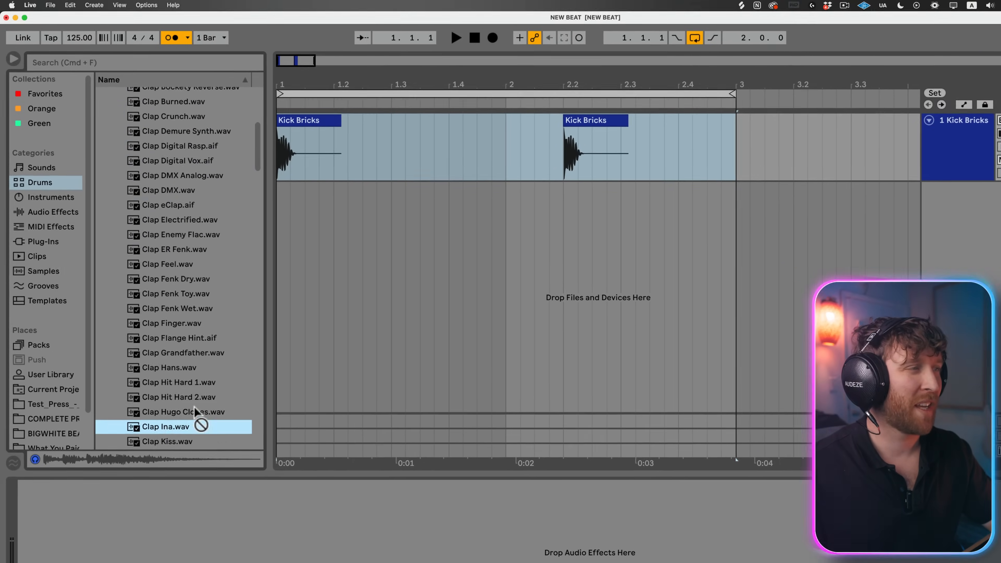
pyautogui.moveTo(197, 418); pyautogui.dragTo(334, 162)
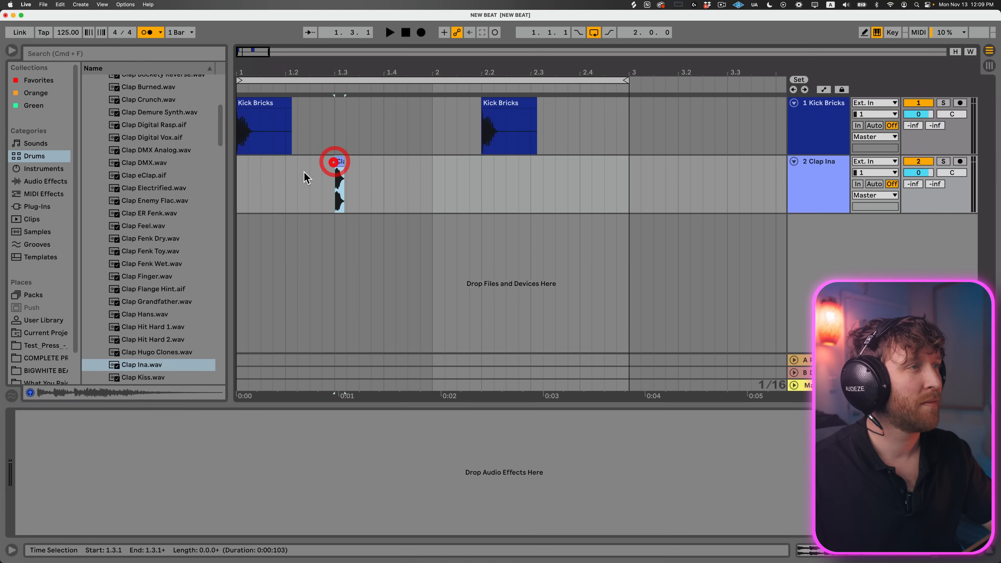
# Play the loop and duplicate bar 1 of the clap track into bar 2.
pyautogui.click(238, 170)
pyautogui.press('space')
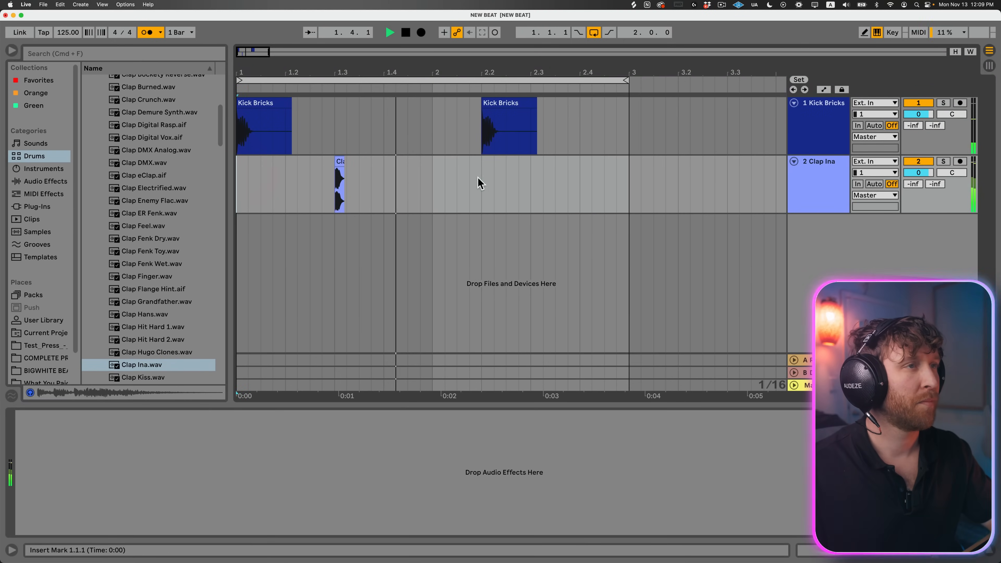
pyautogui.press('super+d')
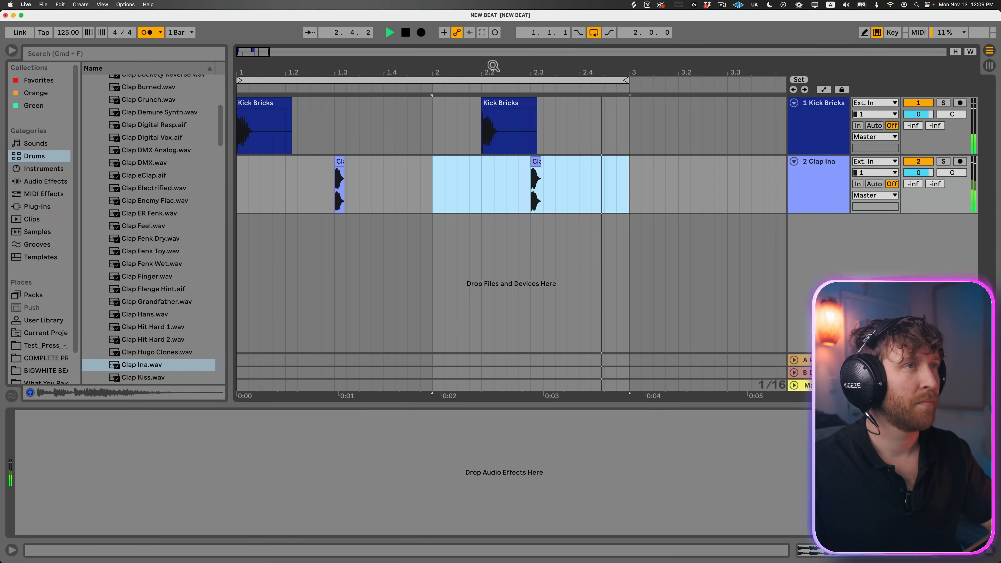
pyautogui.moveTo(493, 66); pyautogui.dragTo(389, 69)
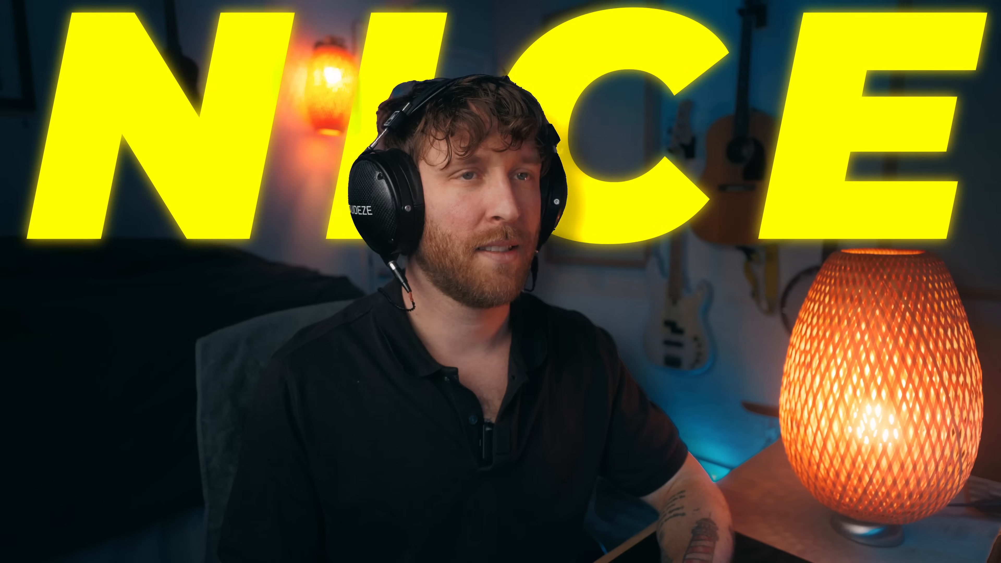
# Insert a new audio track below the Clap Ina track and set the insert mark at beat 1.3 on it.
pyautogui.click(838, 169)
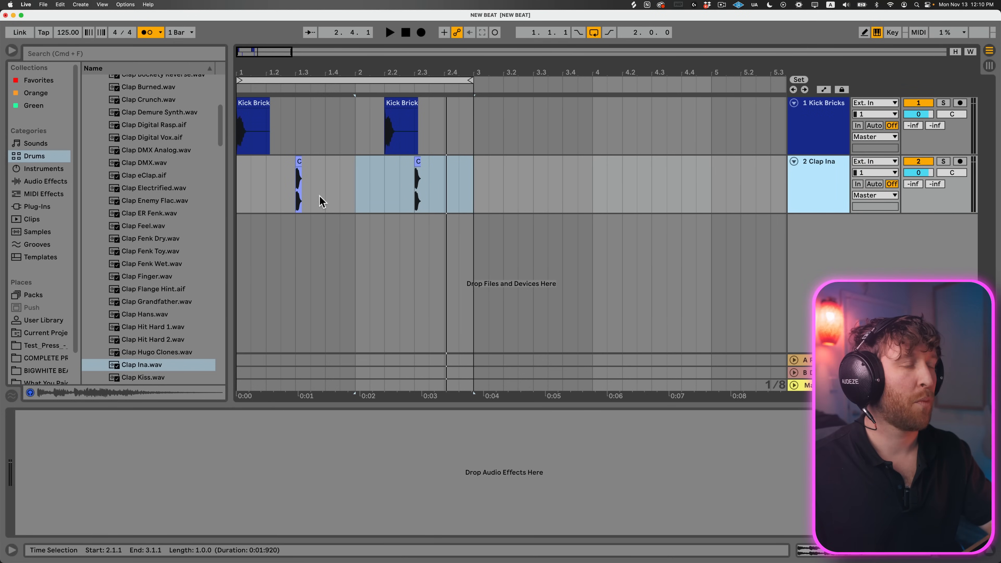
pyautogui.press('super+t')
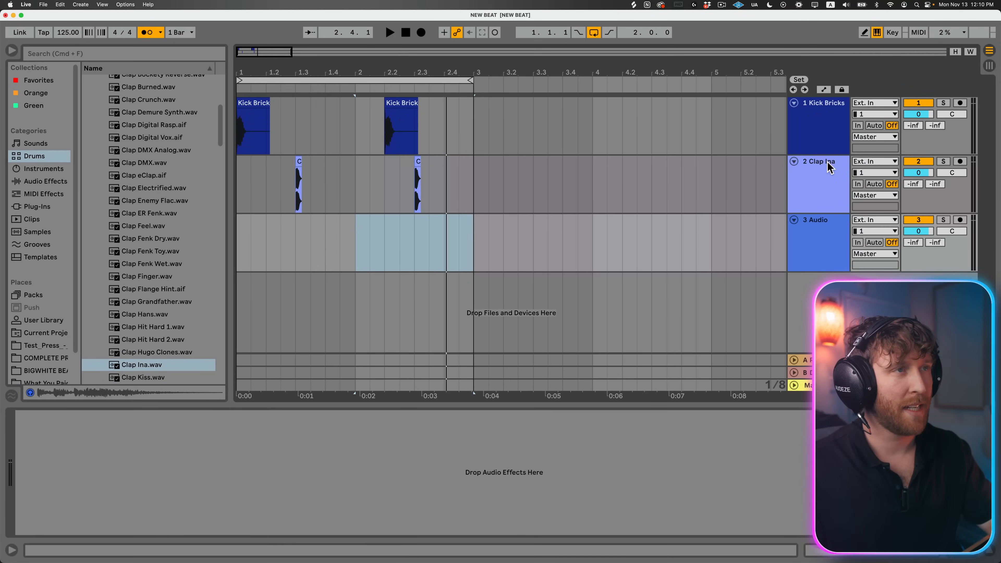
pyautogui.click(297, 240)
# Audition samples in the Snare folder and place Snare 808 Deep Short.aif at beat 1.3 on the empty third track.
pyautogui.scroll(10, 104, 124)
pyautogui.click(96, 118)
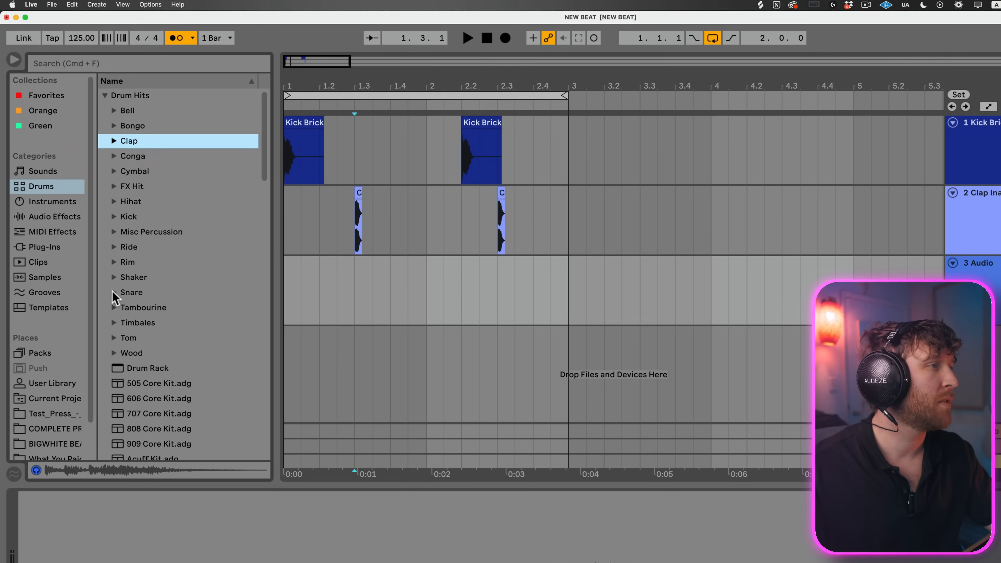
pyautogui.click(113, 293)
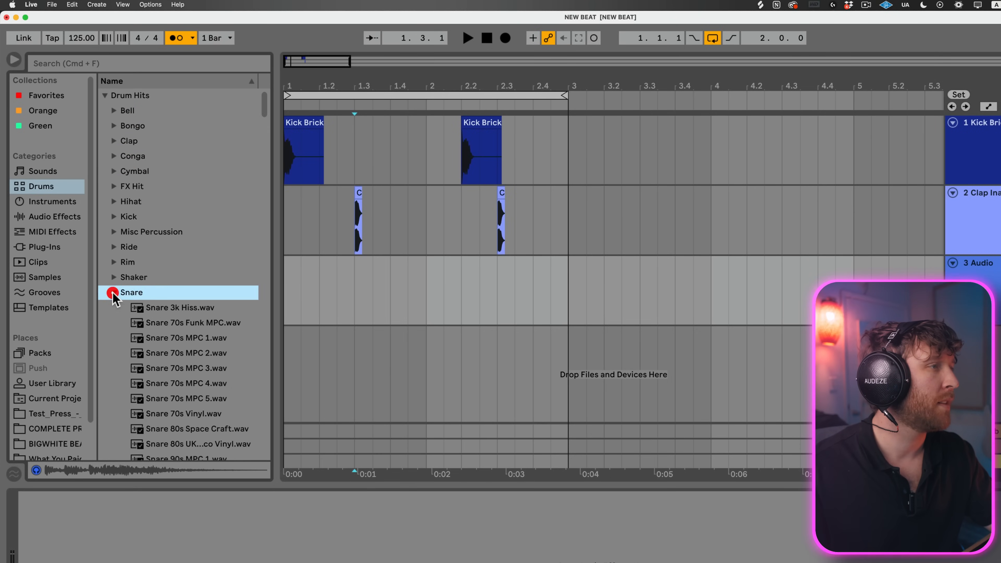
pyautogui.scroll(-10, 175, 379)
pyautogui.click(174, 380)
pyautogui.press('Down')
pyautogui.press('Down')
pyautogui.press('Down')
pyautogui.press('Down')
pyautogui.press('Down')
pyautogui.press('Down')
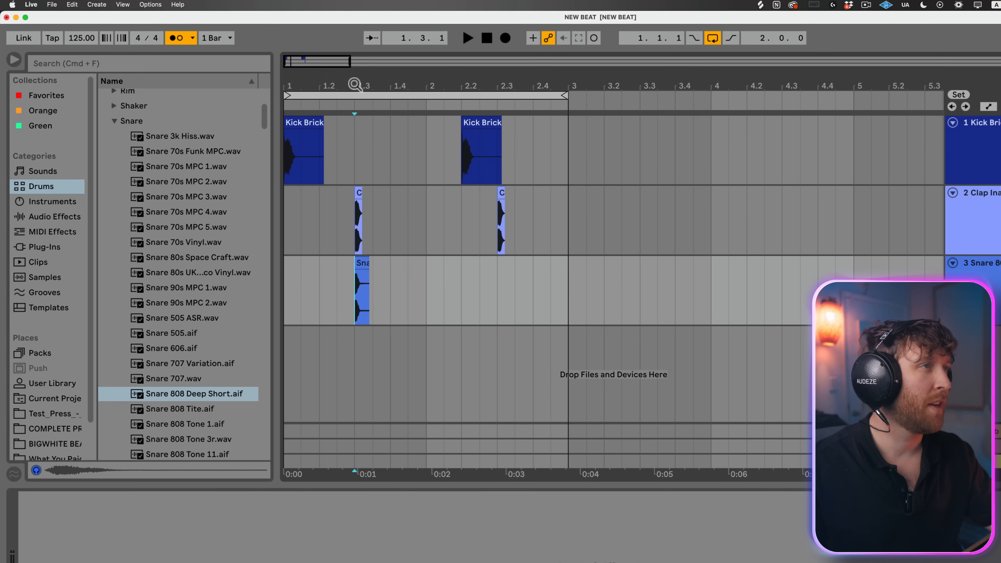
# Trim the snare clip to end just before the clap clip, fade out its tail, and play it from beat 1.3.
pyautogui.moveTo(355, 85); pyautogui.dragTo(355, 122)
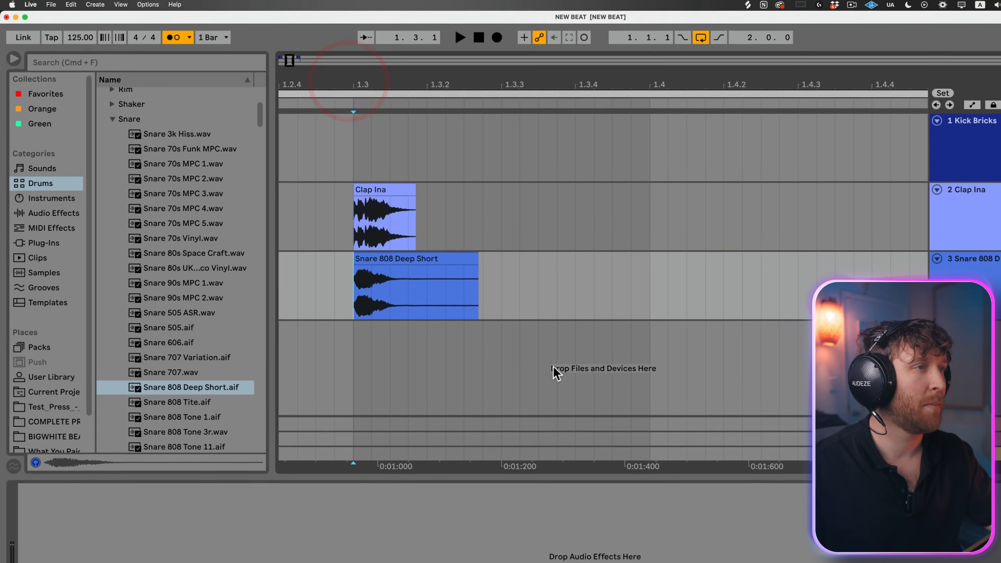
pyautogui.moveTo(487, 263); pyautogui.dragTo(415, 262)
pyautogui.press('space')
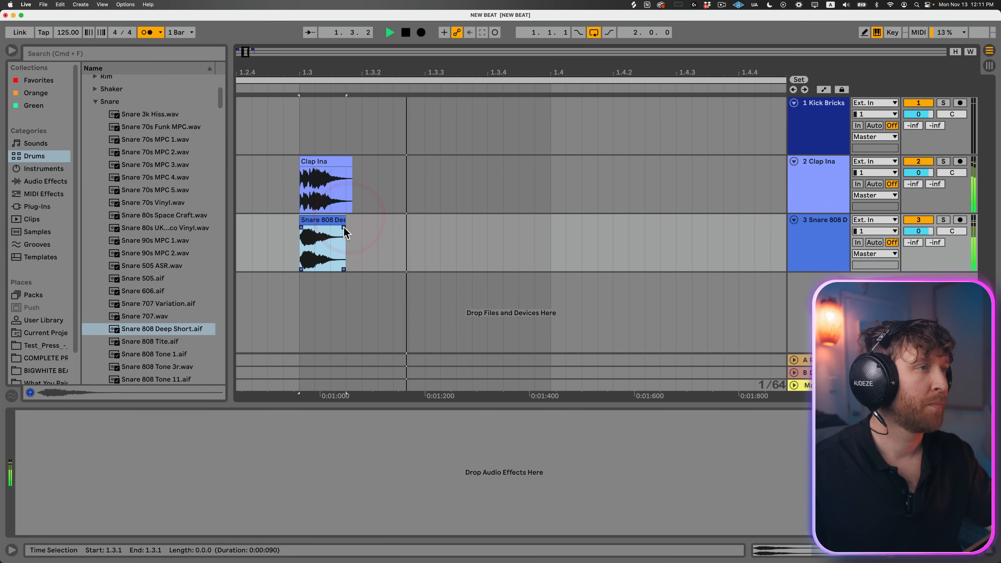
pyautogui.press('space')
pyautogui.press('space')
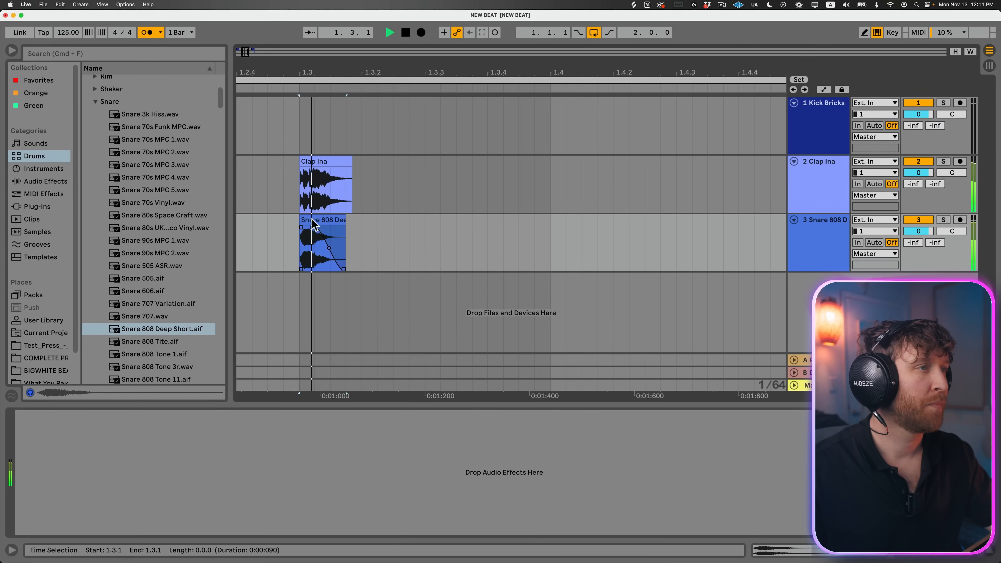
pyautogui.press('space')
# Duplicate bar 1 of the snare track into bar 2 and play the loop from the start.
pyautogui.moveTo(315, 81); pyautogui.dragTo(315, 16)
pyautogui.click(298, 343)
pyautogui.click(339, 246)
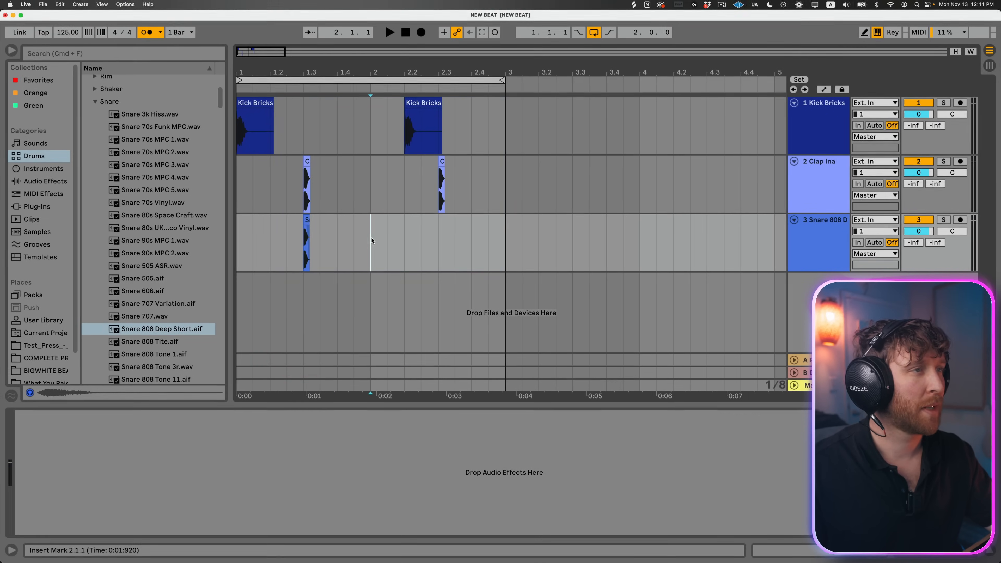
pyautogui.moveTo(371, 241); pyautogui.dragTo(232, 255)
pyautogui.hotkey('ctrl', 'd')
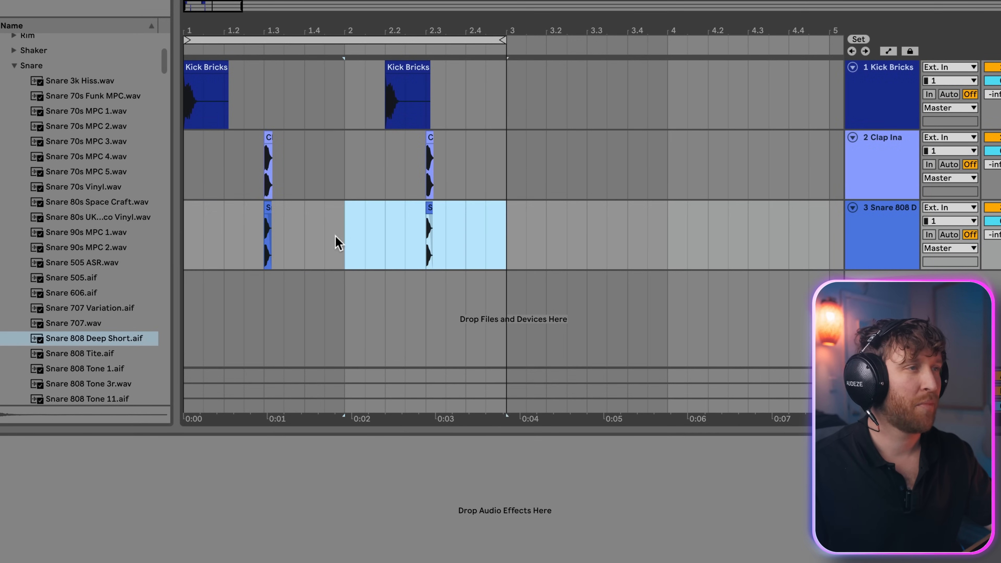
pyautogui.click(189, 227)
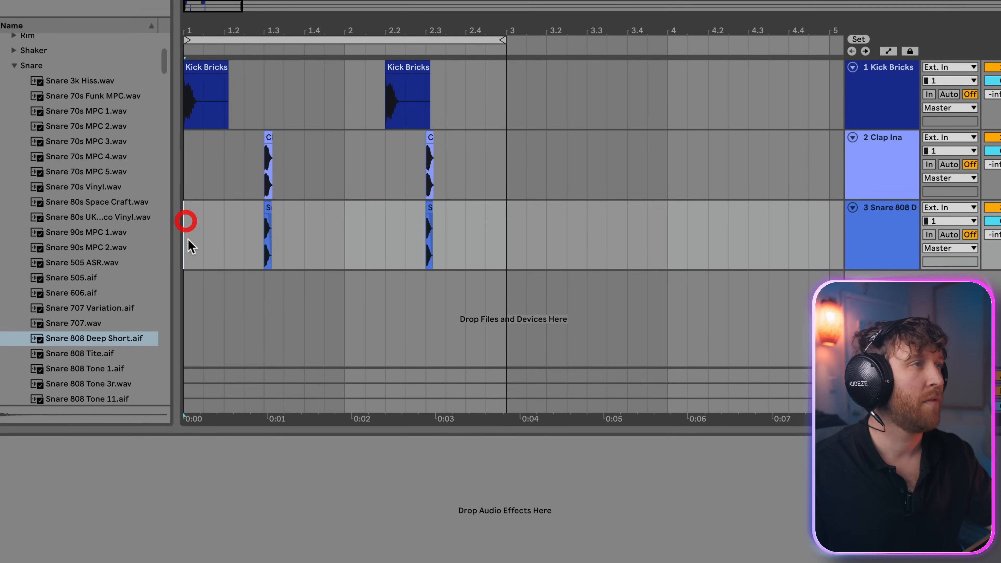
pyautogui.press('space')
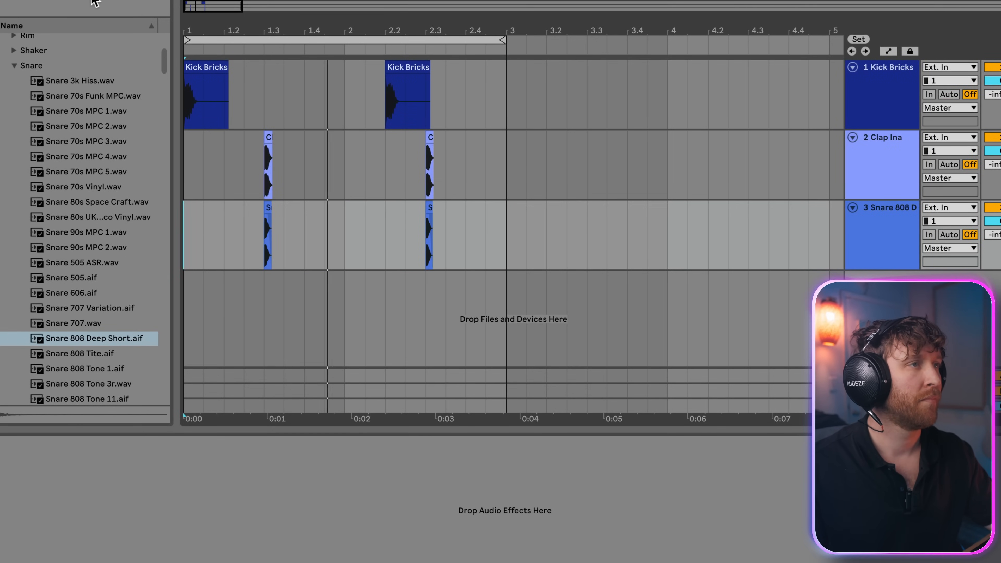
pyautogui.moveTo(369, 23); pyautogui.dragTo(369, 19)
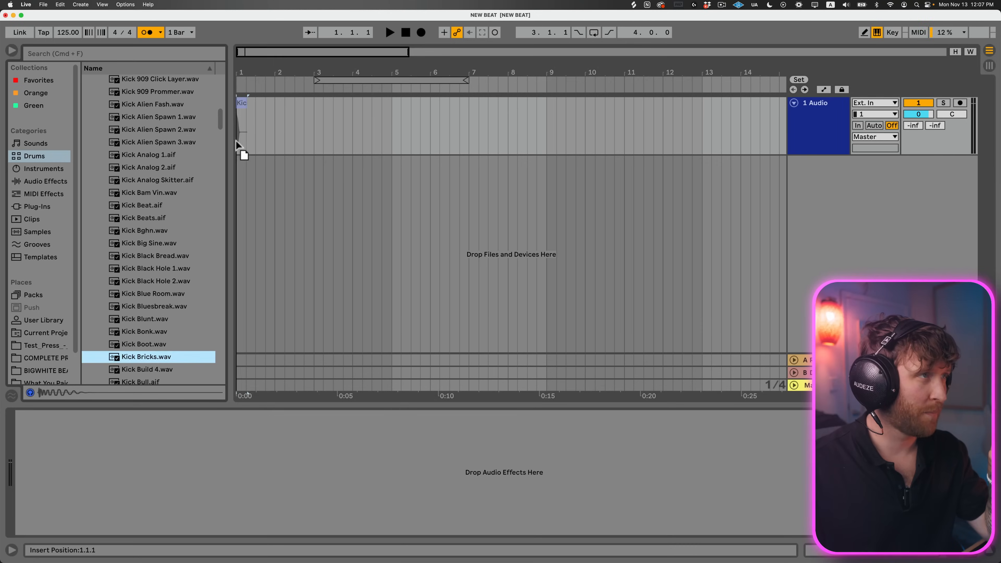
pyautogui.moveTo(235, 140); pyautogui.dragTo(148, 361)
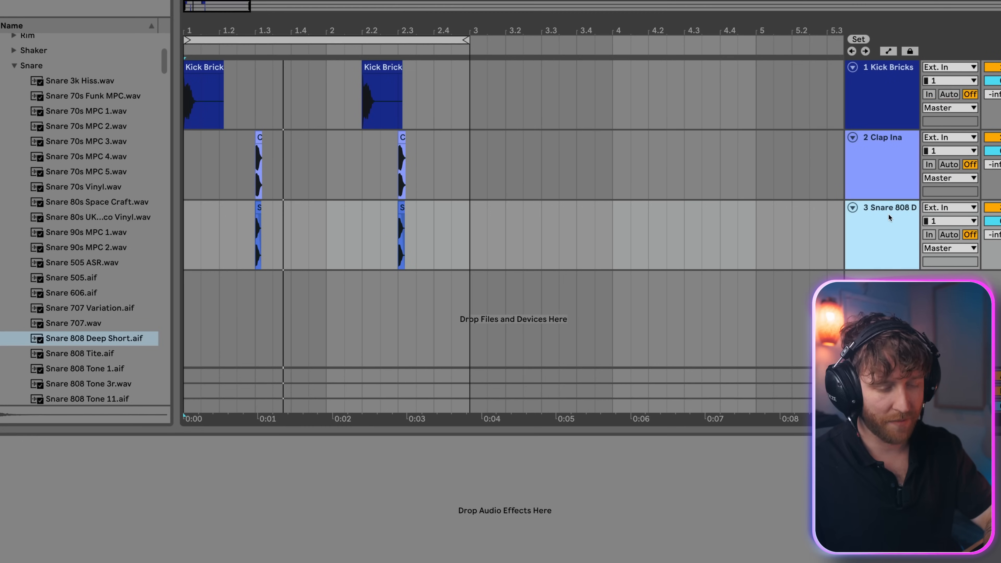
# Insert a MIDI track below the snare track and create an empty MIDI clip across bars 1 and 2.
pyautogui.press('super+shift+t')
pyautogui.moveTo(191, 295); pyautogui.dragTo(446, 294)
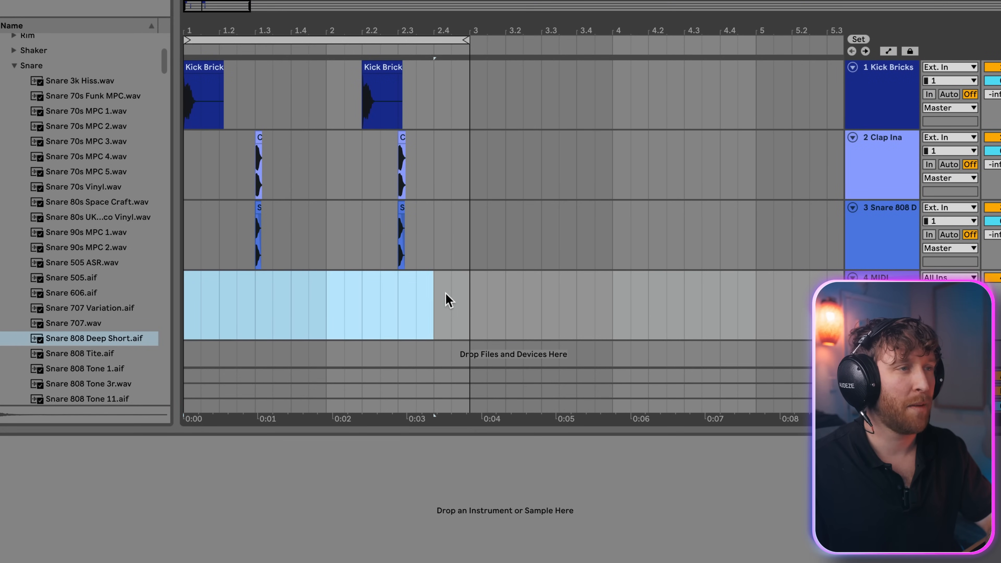
pyautogui.doubleClick(469, 296)
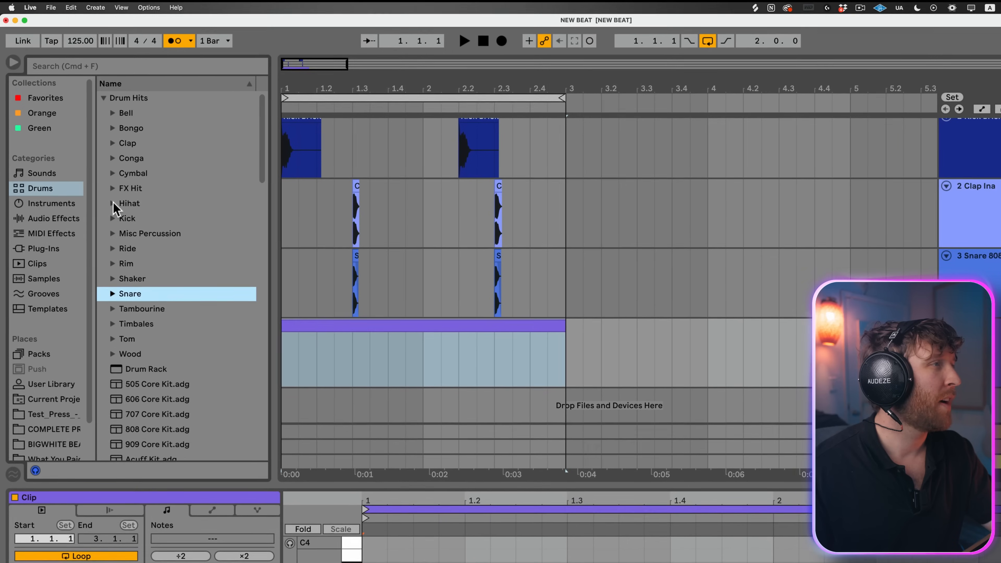
# Audition closed hi-hats in the Hihat folder and load Hihat Closed 606.aif onto the new MIDI track.
pyautogui.click(95, 171)
pyautogui.click(171, 221)
pyautogui.click(166, 295)
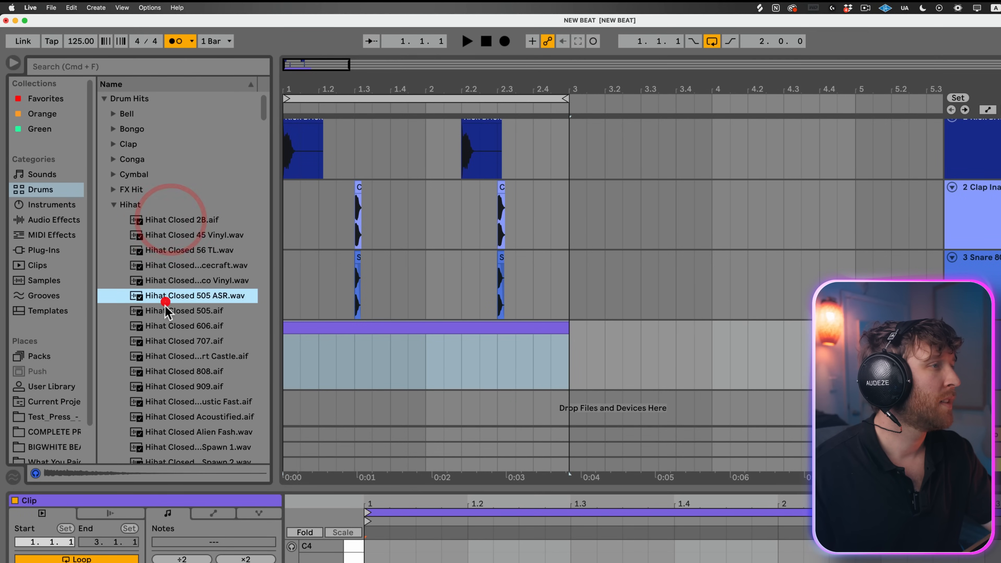
pyautogui.click(167, 327)
pyautogui.click(165, 341)
pyautogui.click(166, 326)
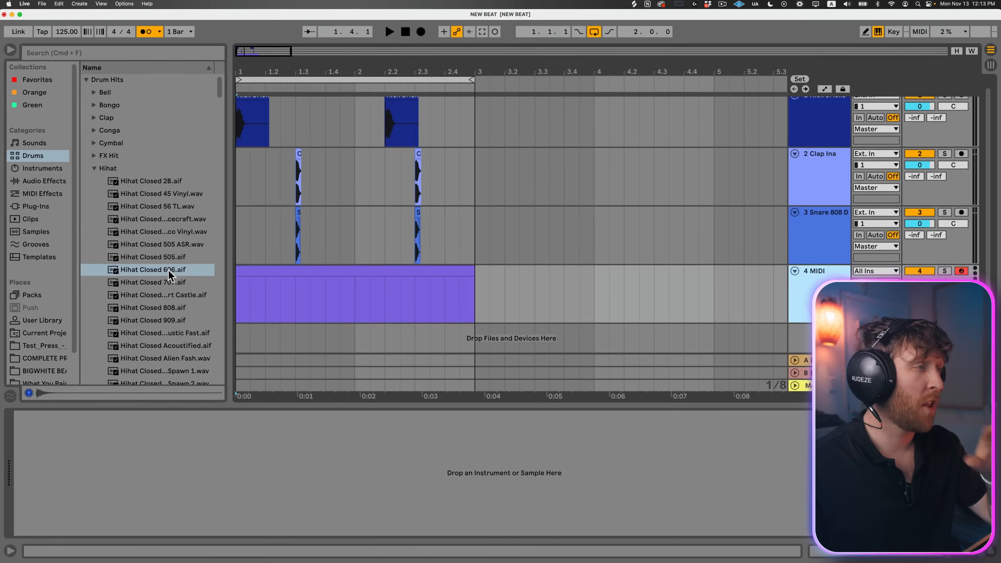
pyautogui.doubleClick(169, 272)
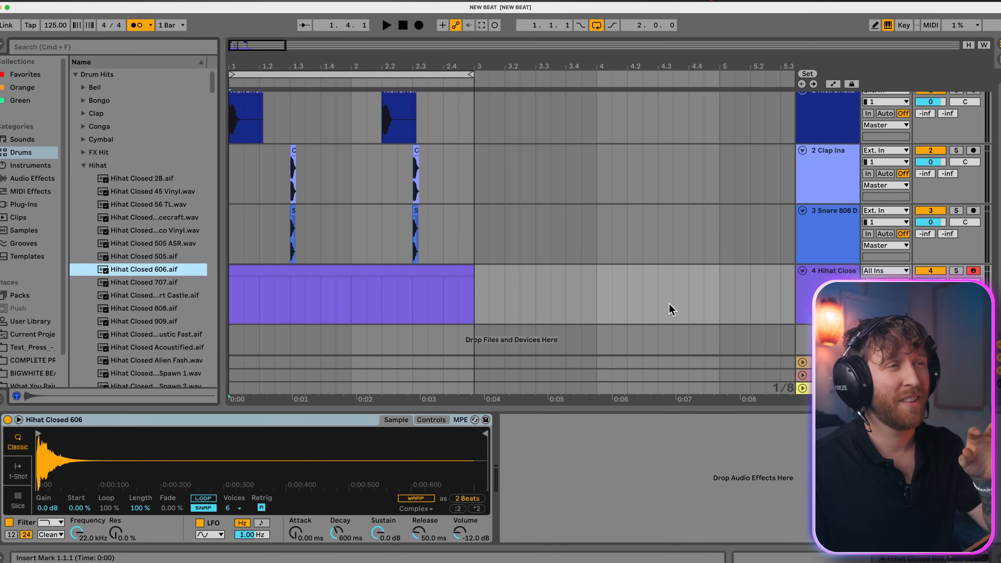
# Open the hi-hat clip in an enlarged note editor and enable note preview to test the sound.
pyautogui.click(838, 276)
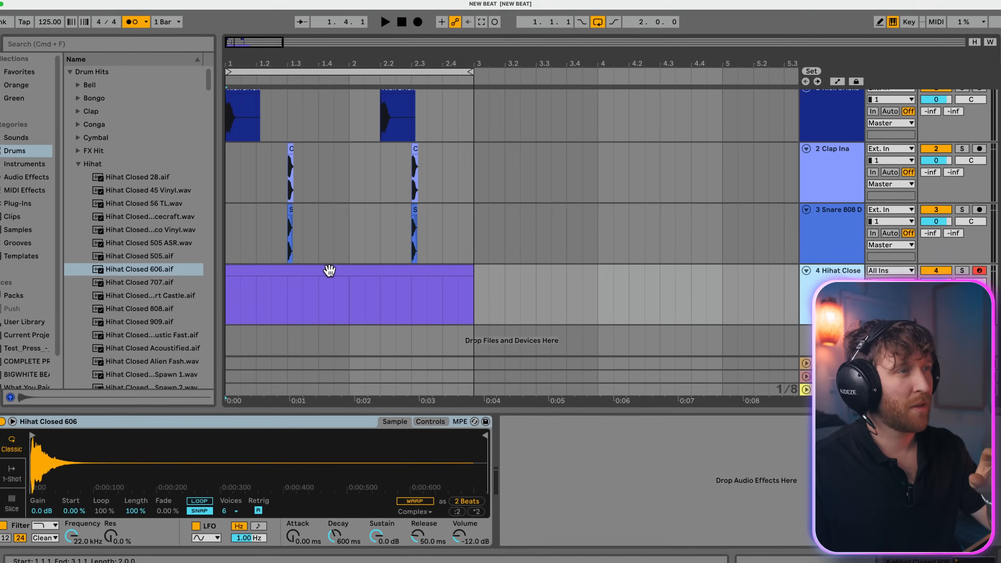
pyautogui.click(334, 271)
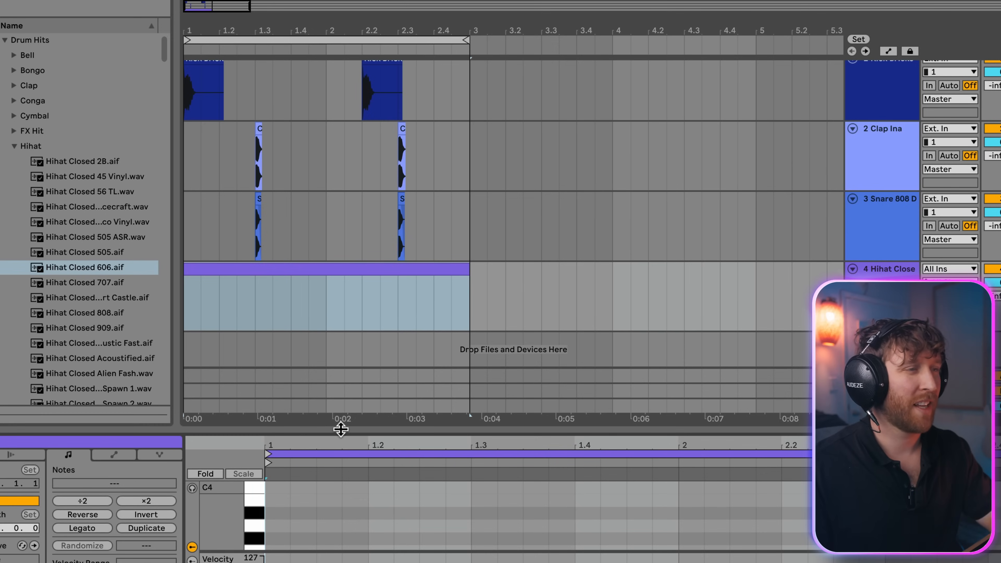
pyautogui.moveTo(341, 429); pyautogui.dragTo(341, 334)
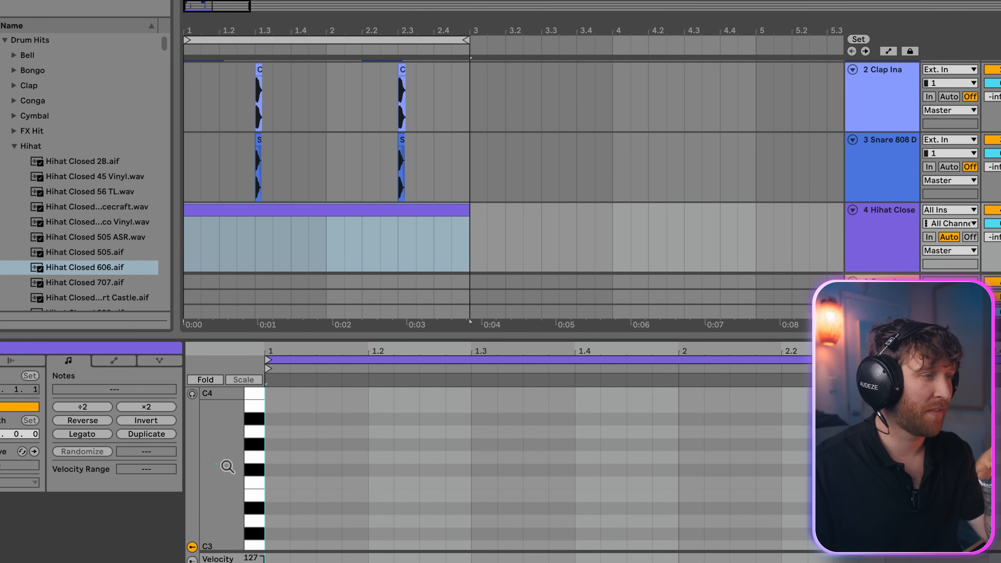
pyautogui.moveTo(223, 461); pyautogui.dragTo(196, 461)
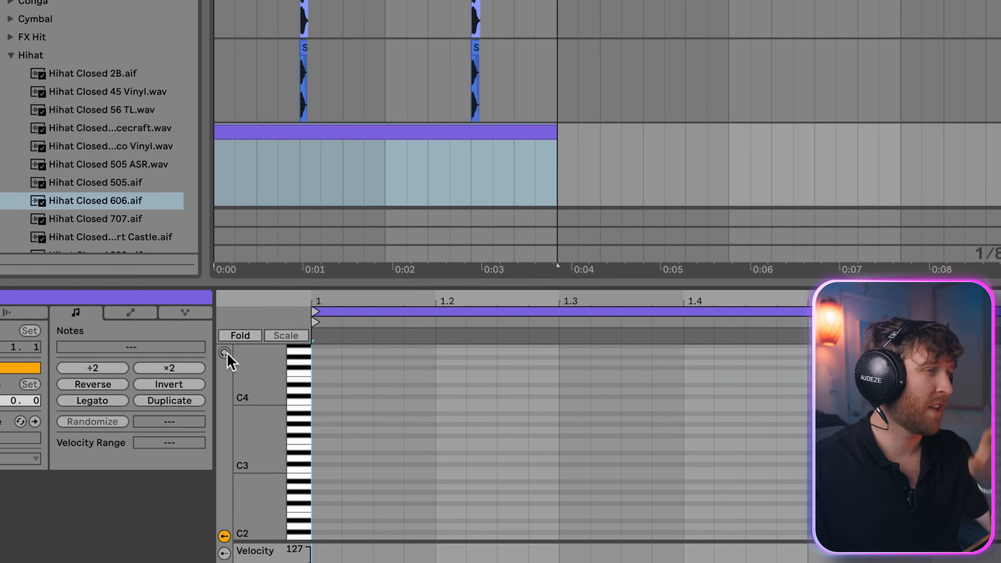
pyautogui.click(226, 353)
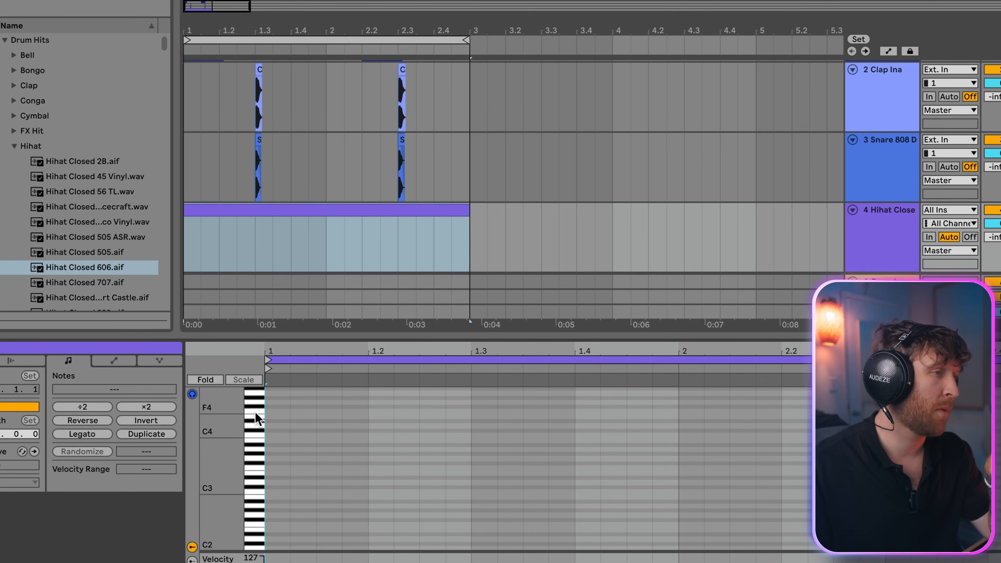
pyautogui.click(252, 498)
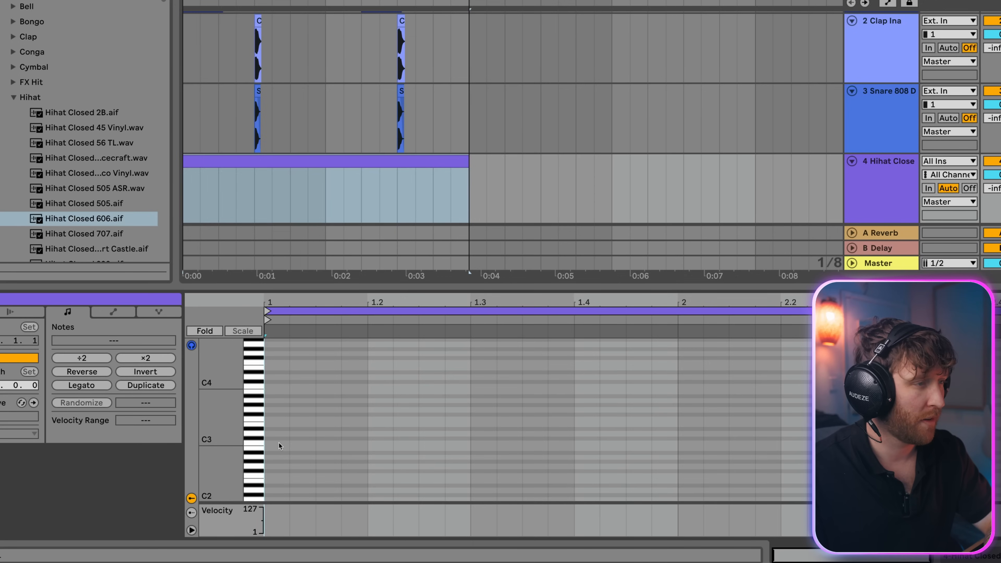
# Draw two consecutive C3 eighth notes in beat 1 of the hi-hat clip, duplicate them across both bars and play the loop.
pyautogui.doubleClick(278, 442)
pyautogui.doubleClick(326, 443)
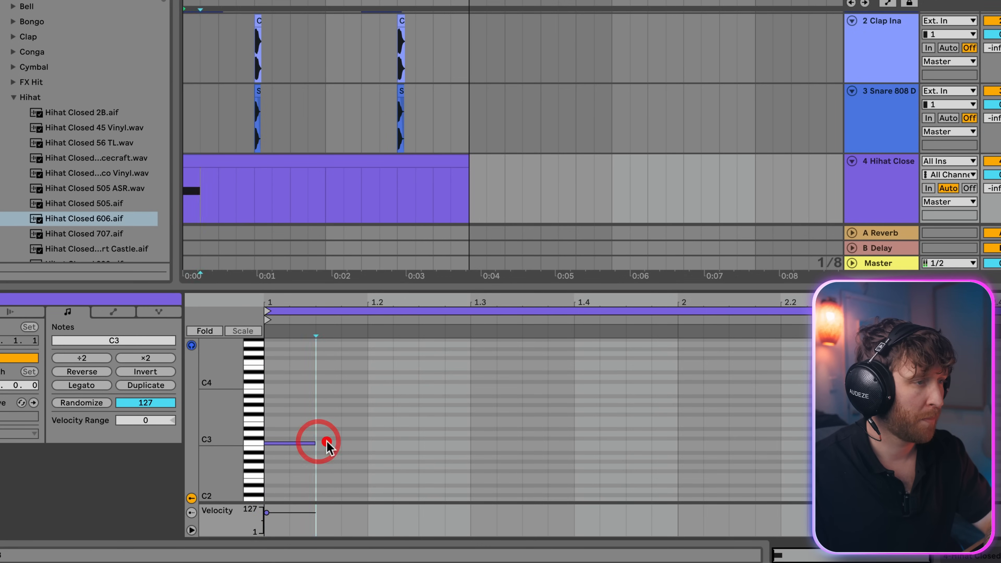
pyautogui.moveTo(350, 385); pyautogui.dragTo(282, 461)
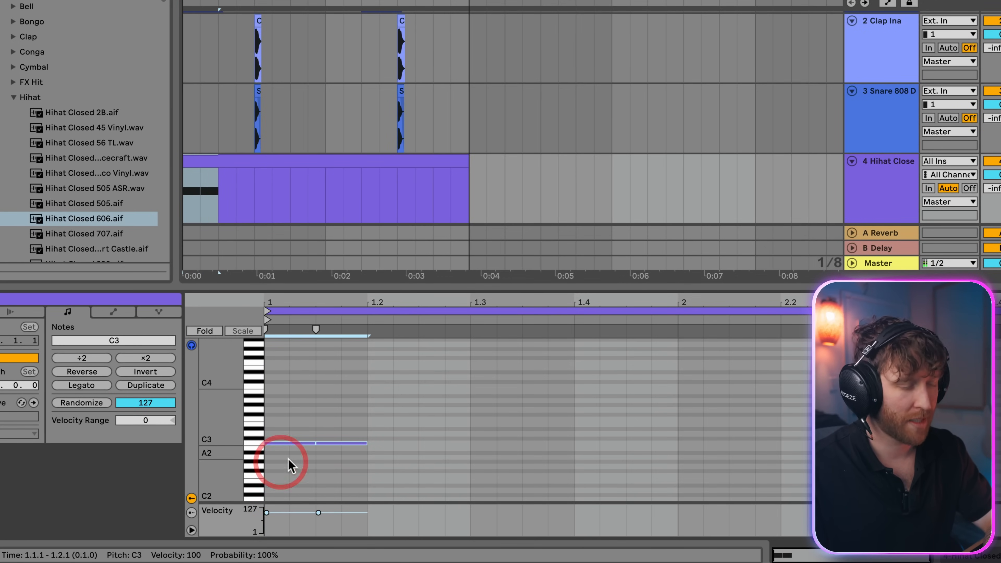
pyautogui.hotkey('ctrl', 'd')
pyautogui.hotkey('ctrl', 'd')
pyautogui.hotkey('ctrl', 'd')
pyautogui.hotkey('ctrl', 'd')
pyautogui.hotkey('ctrl', 'd')
pyautogui.hotkey('ctrl', 'd')
pyautogui.hotkey('ctrl', 'd')
pyautogui.press('space')
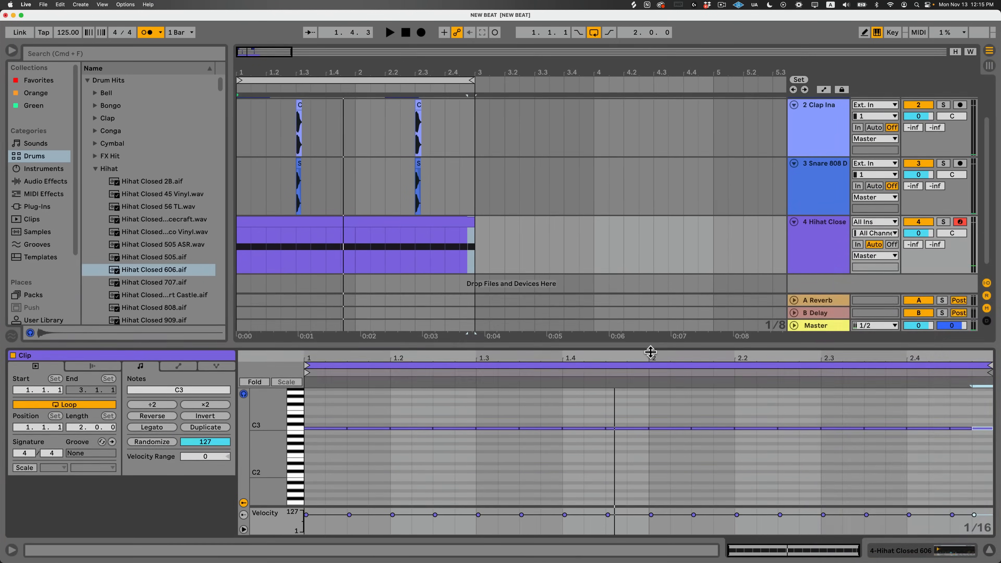
# Shrink the note editor and duplicate the hi-hat MIDI track together with its clip.
pyautogui.moveTo(650, 352); pyautogui.dragTo(653, 409)
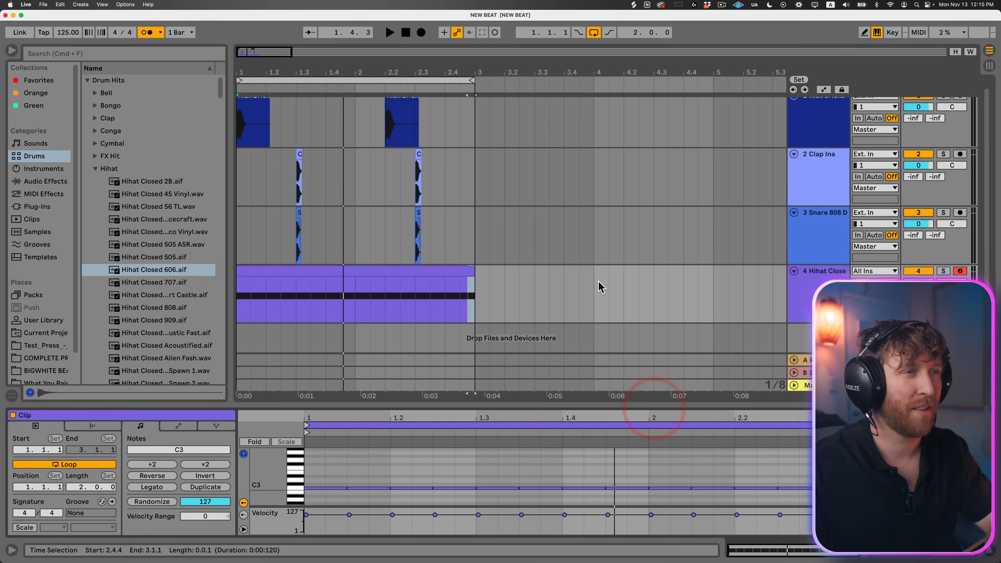
pyautogui.press('Down')
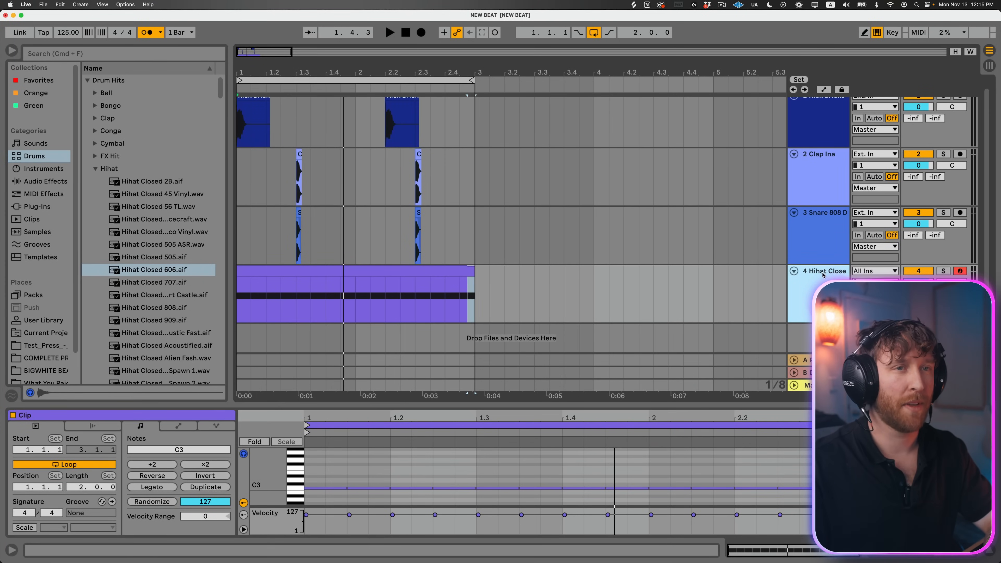
pyautogui.click(823, 269)
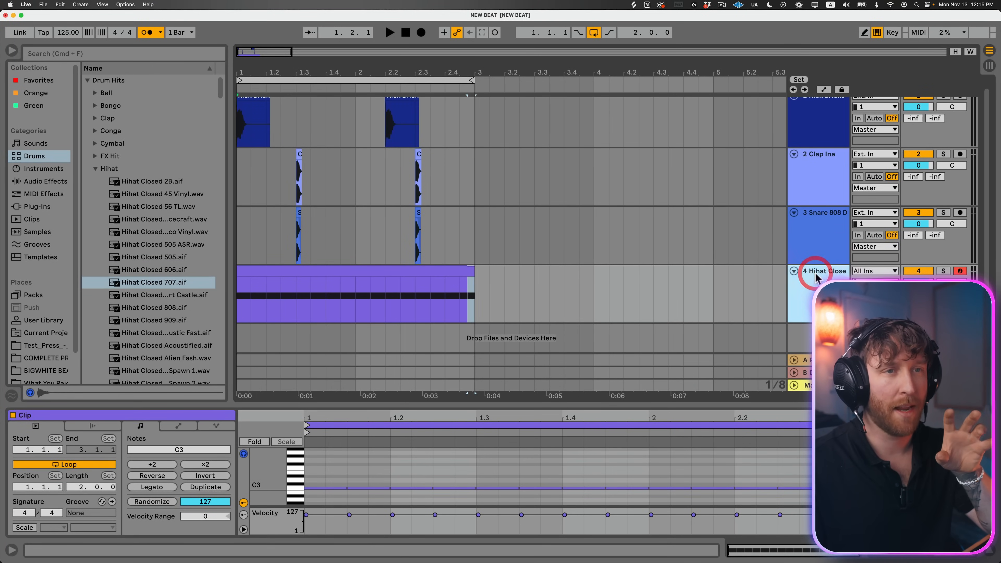
pyautogui.press('super+d')
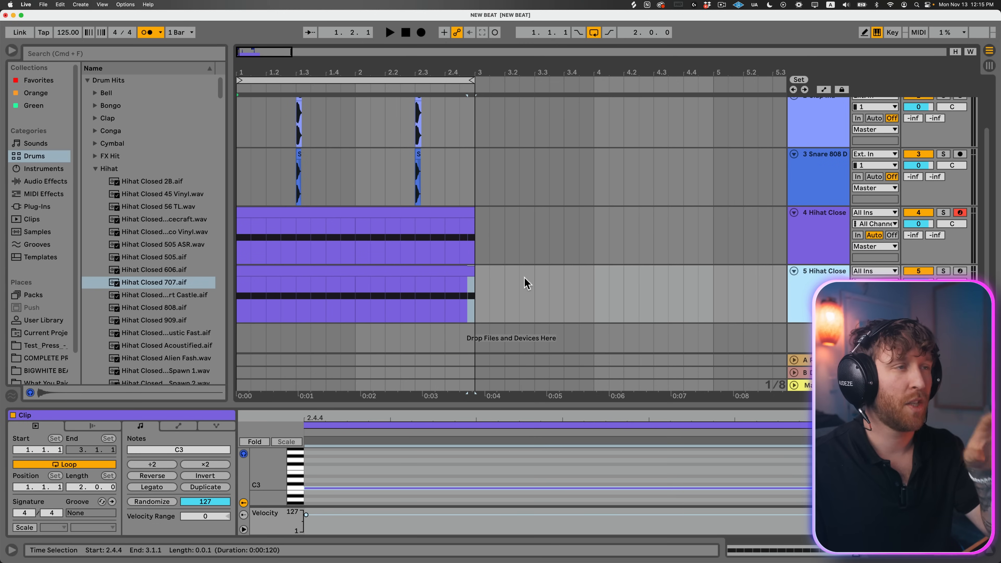
# Replace all notes in the duplicated hi-hat clip with three descending sixteenth notes from beat 1.4, ending on C3, and play the loop.
pyautogui.click(417, 273)
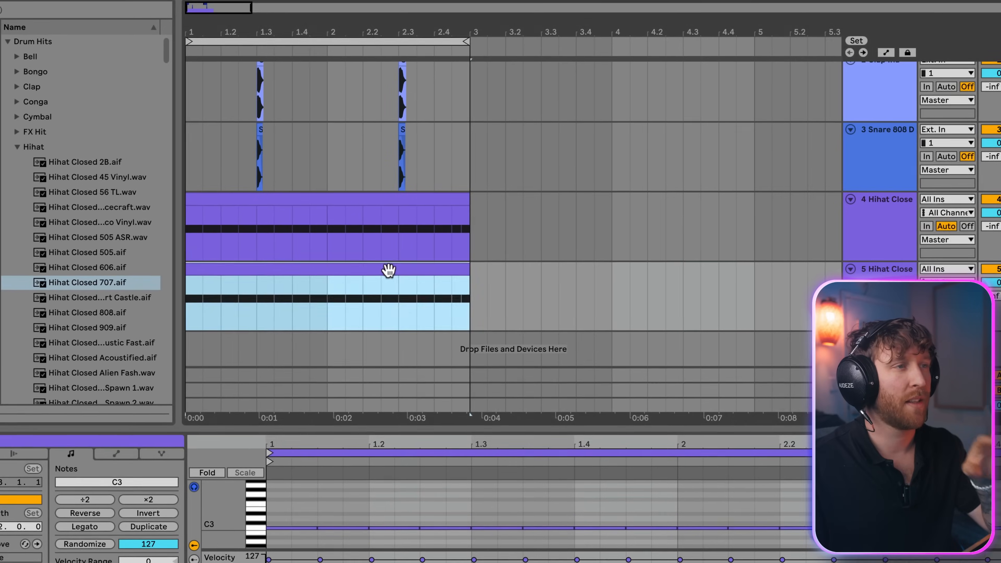
pyautogui.click(407, 272)
pyautogui.moveTo(521, 430); pyautogui.dragTo(532, 336)
pyautogui.moveTo(285, 406); pyautogui.dragTo(966, 526)
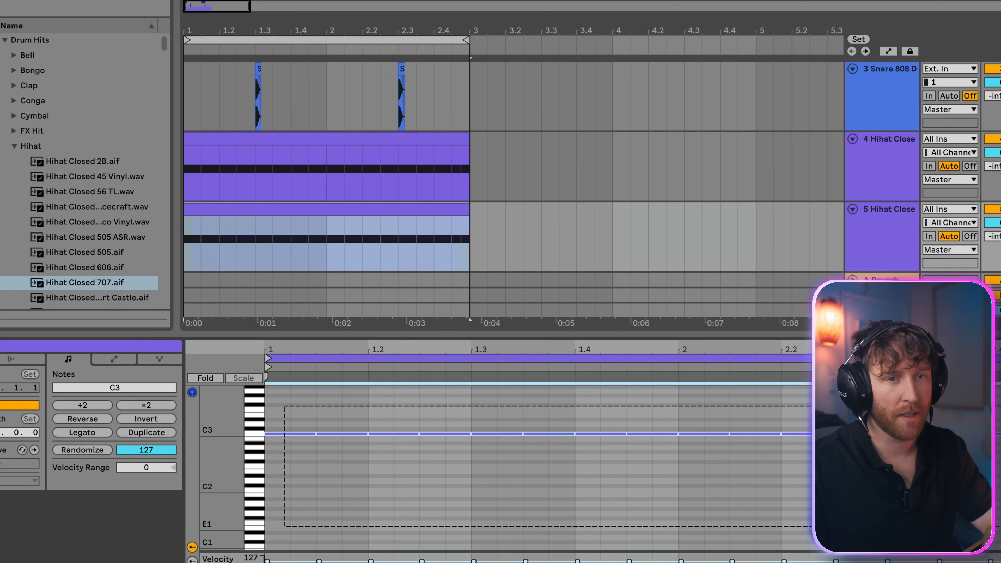
pyautogui.press('Delete')
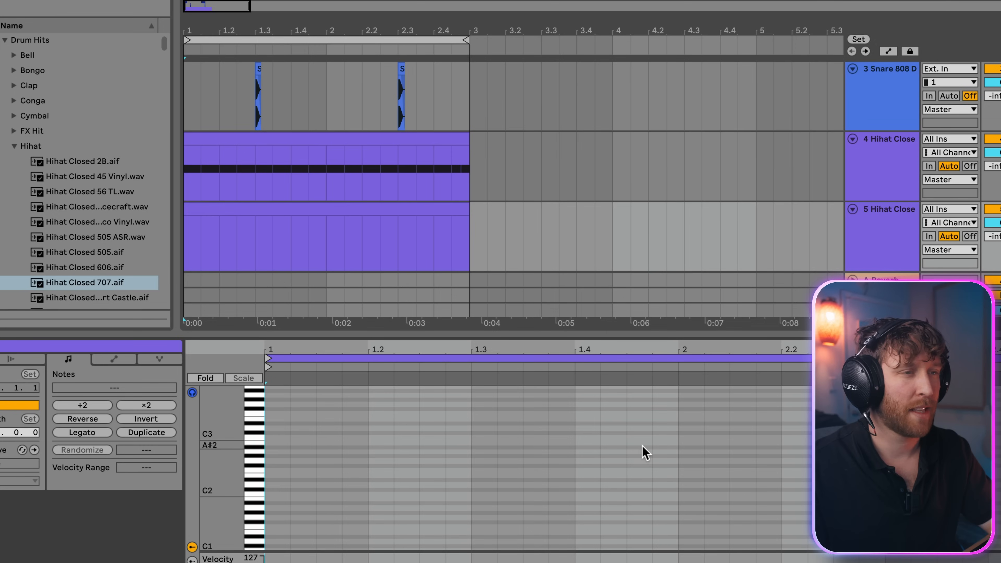
pyautogui.press('space')
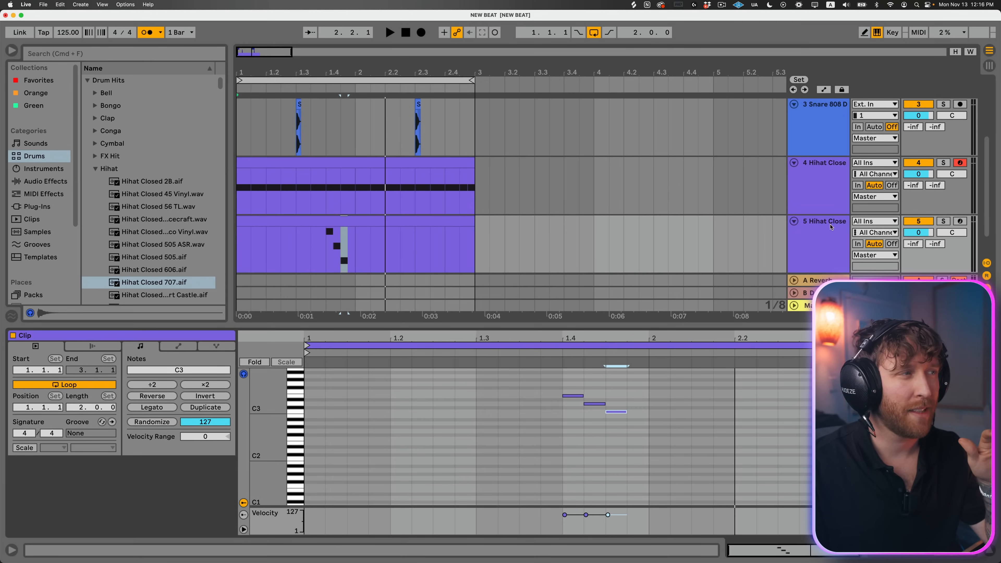
# Swap the duplicated hi-hat track's sample for Hihat Closed 808 and play the loop.
pyautogui.hotkey('shift', 'Tab')
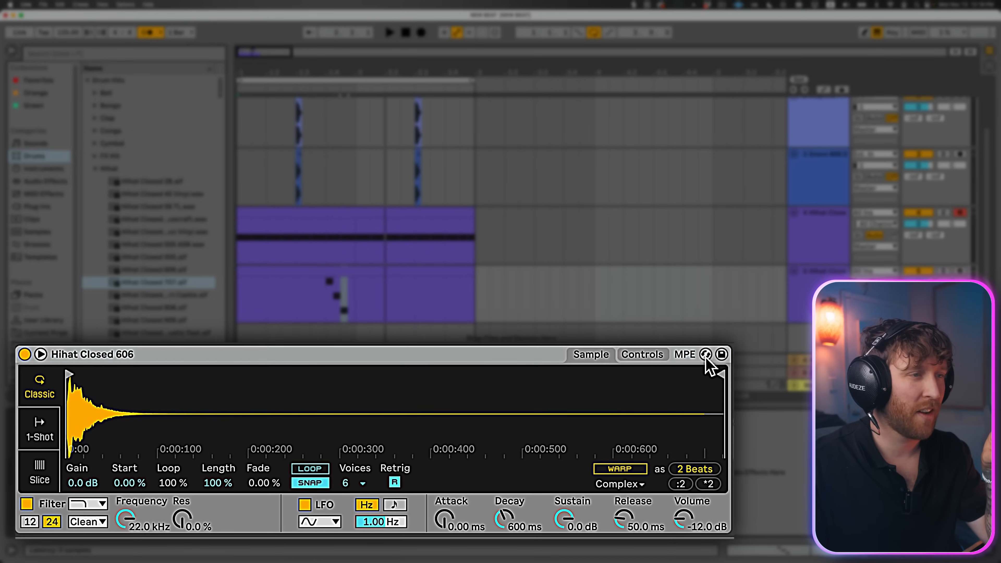
pyautogui.click(705, 354)
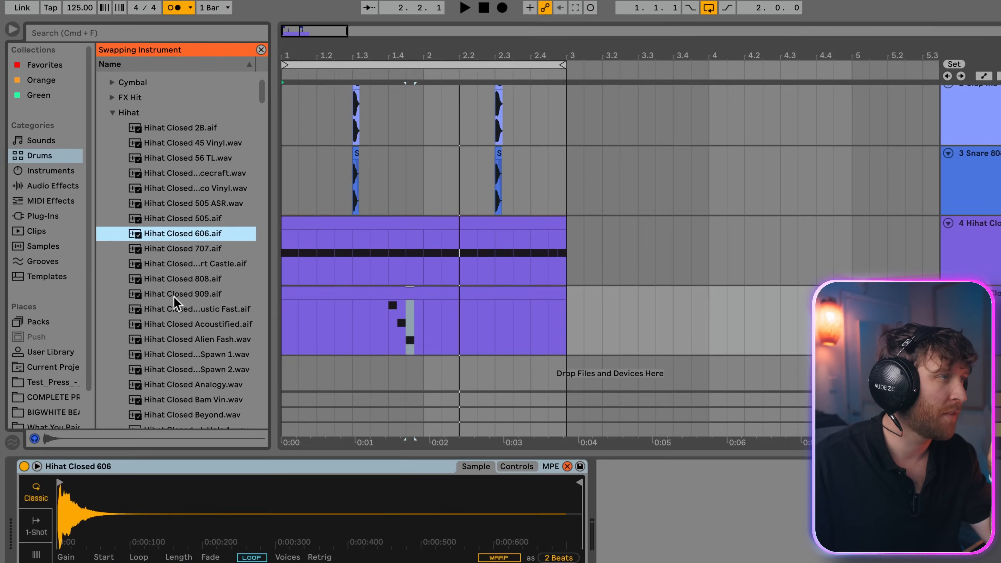
pyautogui.click(175, 295)
pyautogui.click(178, 280)
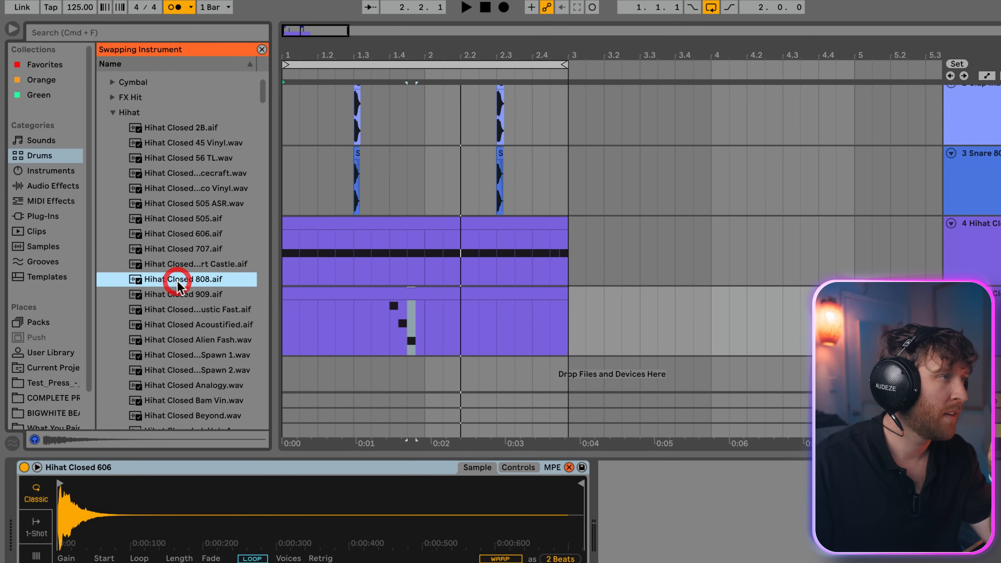
pyautogui.doubleClick(178, 279)
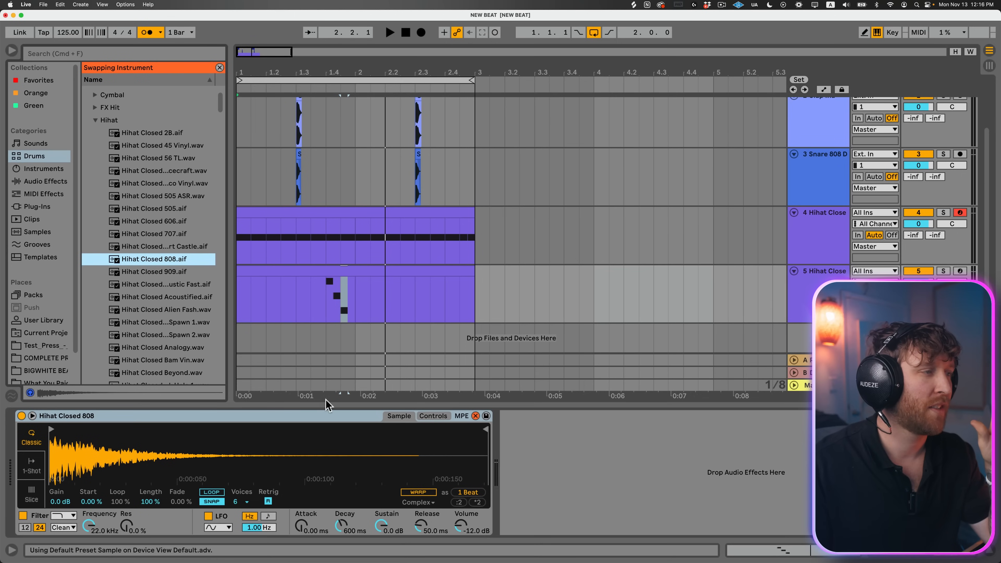
pyautogui.press('space')
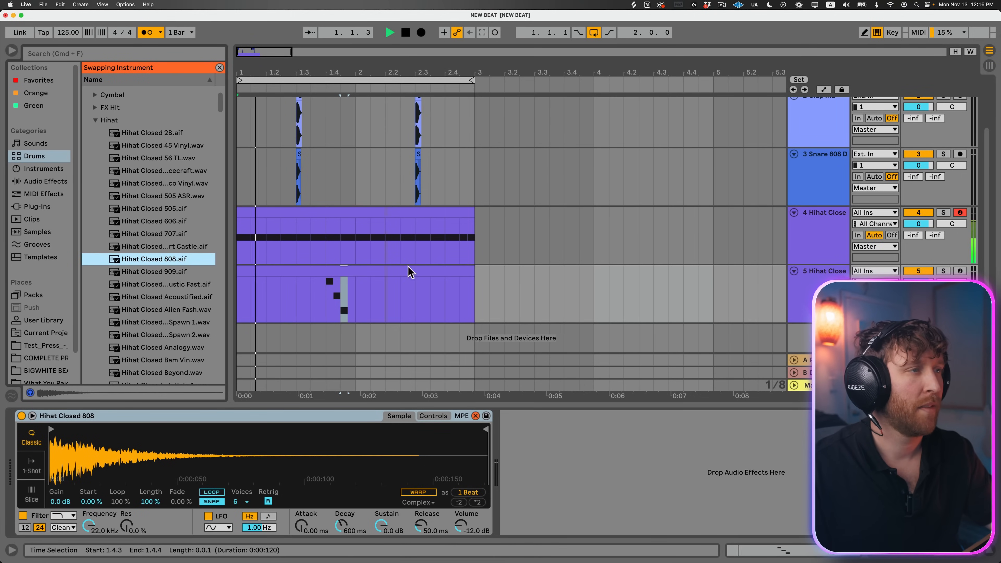
# Rework the fill from beat 1.4 into four shorter descending notes ending on A2, and add two descending sixteenths from 2.3.3 ending on C3.
pyautogui.click(326, 291)
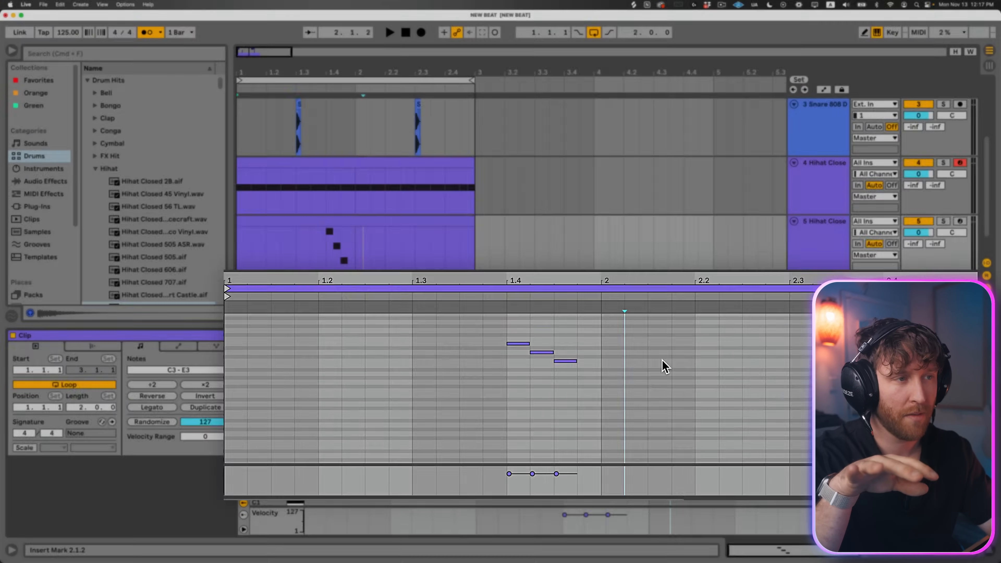
pyautogui.moveTo(596, 404); pyautogui.dragTo(602, 413)
pyautogui.moveTo(612, 412); pyautogui.dragTo(605, 412)
pyautogui.doubleClick(609, 421)
pyautogui.press('space')
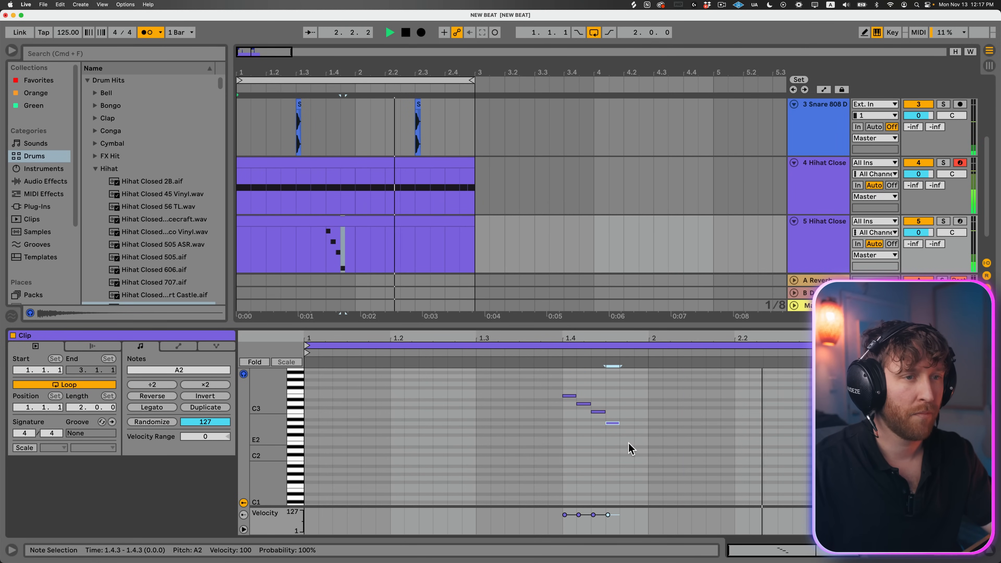
pyautogui.doubleClick(872, 403)
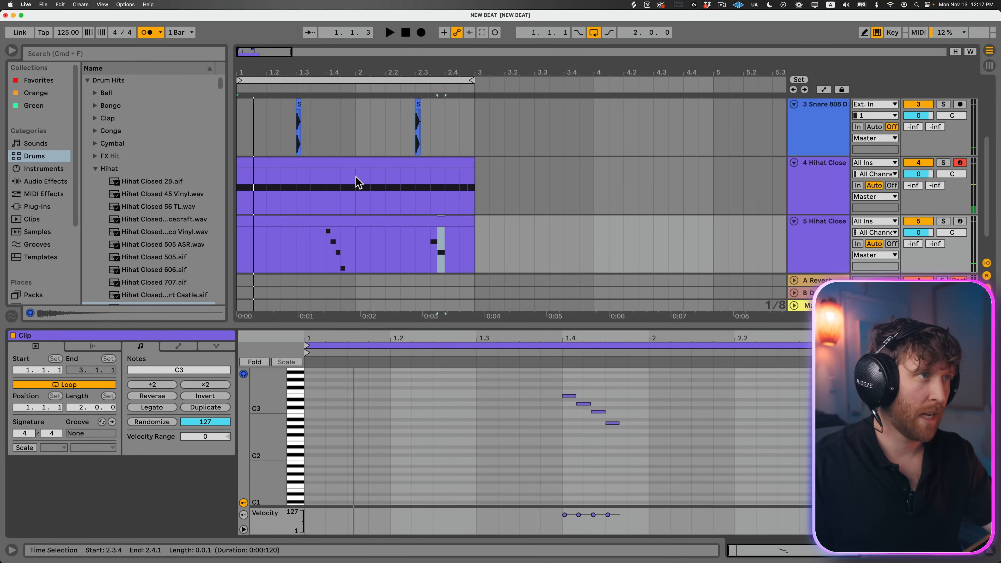
pyautogui.press('space')
# Duplicate bar 1 of the first hi-hat clip into bar 2.
pyautogui.moveTo(356, 176); pyautogui.dragTo(260, 178)
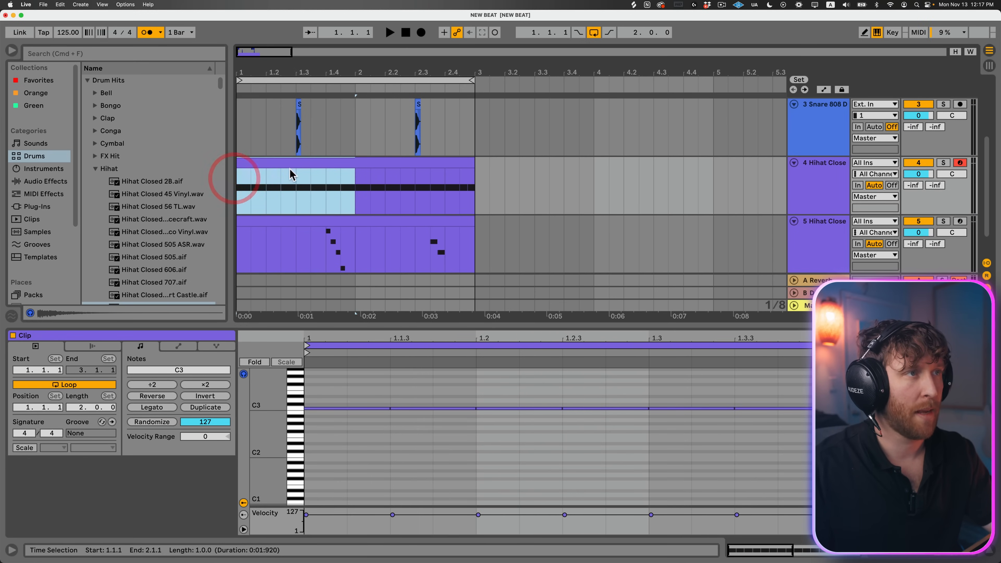
pyautogui.press('super+d')
# Select all five drum tracks and reduce their height together so they fit in the arrangement view.
pyautogui.click(826, 105)
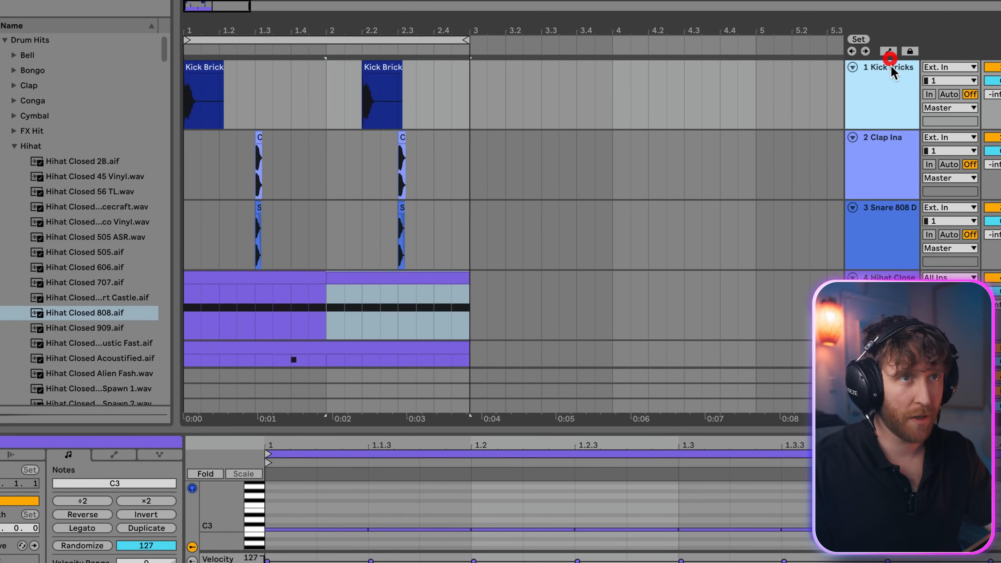
pyautogui.scroll(-3, 901, 236)
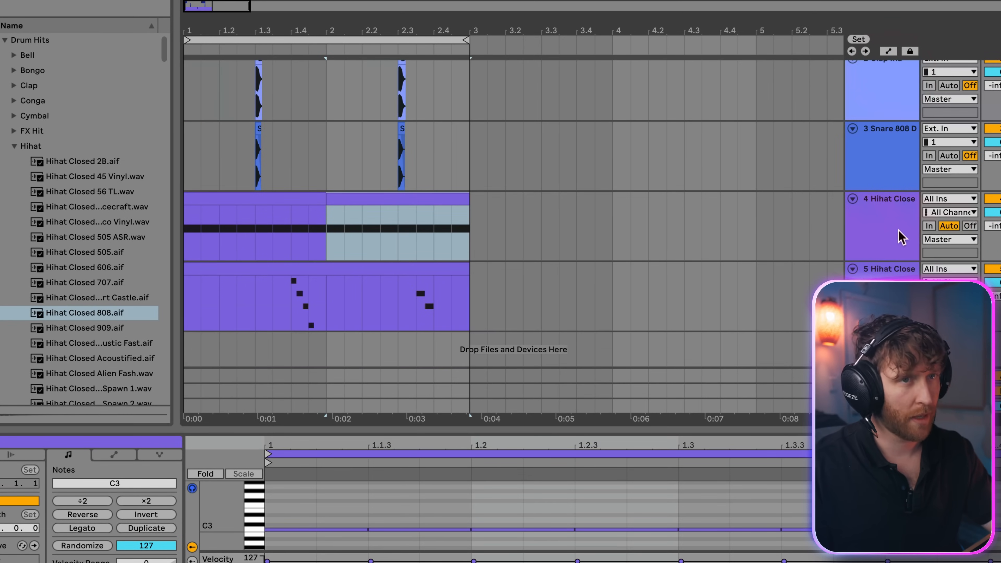
pyautogui.keyDown('shift'); pyautogui.click(894, 273); pyautogui.keyUp('shift')
pyautogui.scroll(3, 895, 275)
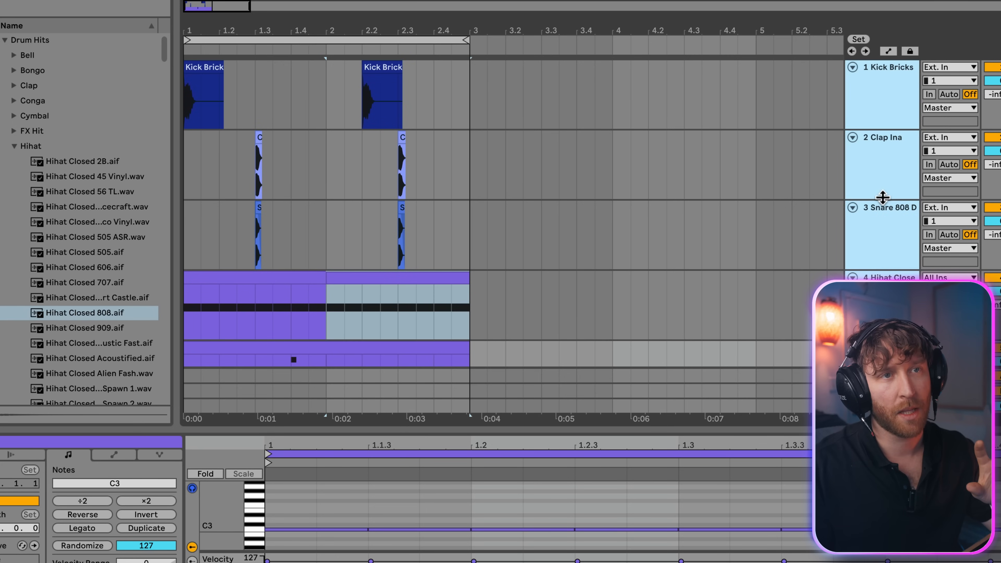
pyautogui.moveTo(882, 197); pyautogui.dragTo(884, 170)
pyautogui.click(261, 198)
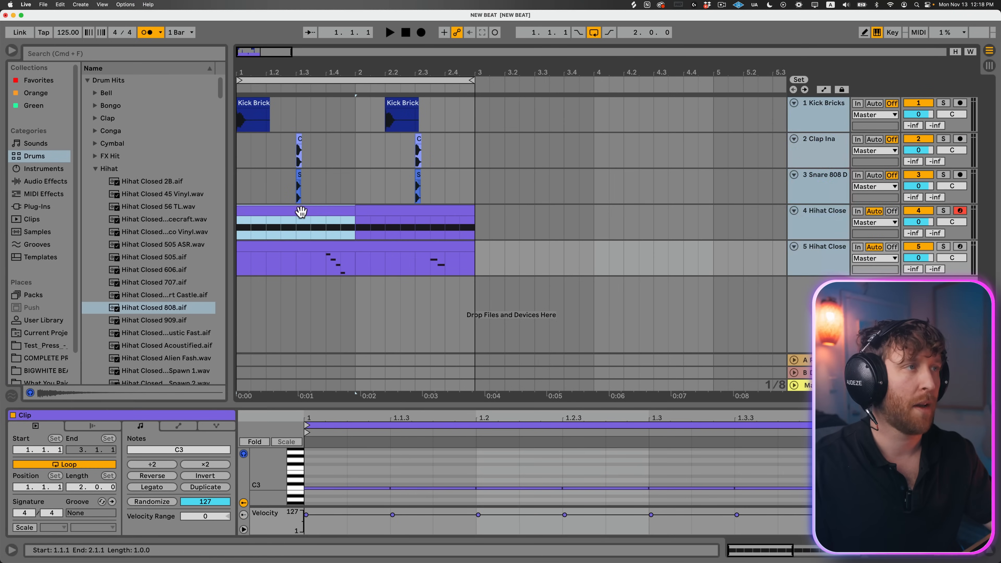
pyautogui.moveTo(292, 53); pyautogui.dragTo(273, 62)
# Play the complete drum loop and switch off the metronome.
pyautogui.press('space')
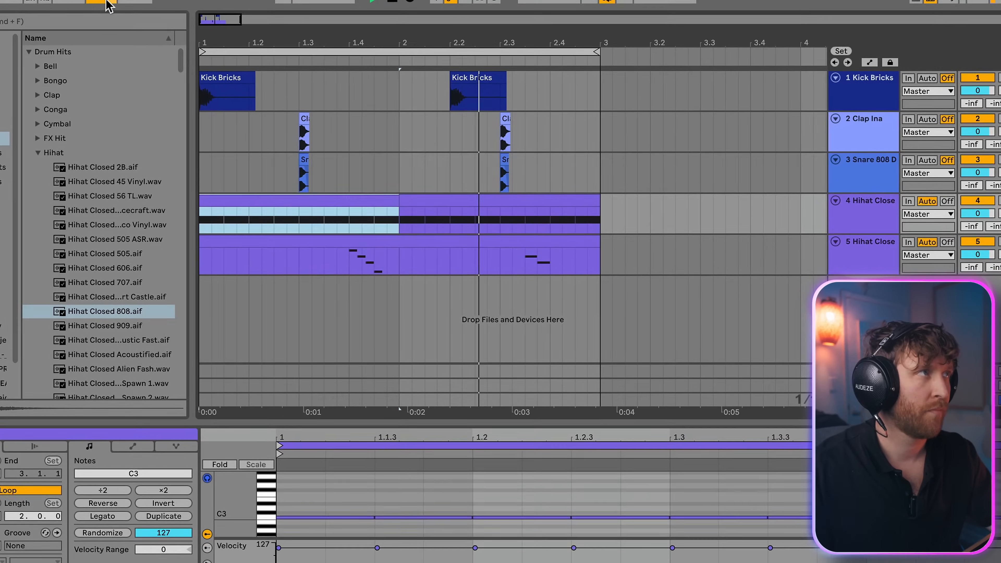
pyautogui.click(106, 3)
pyautogui.click(238, 184)
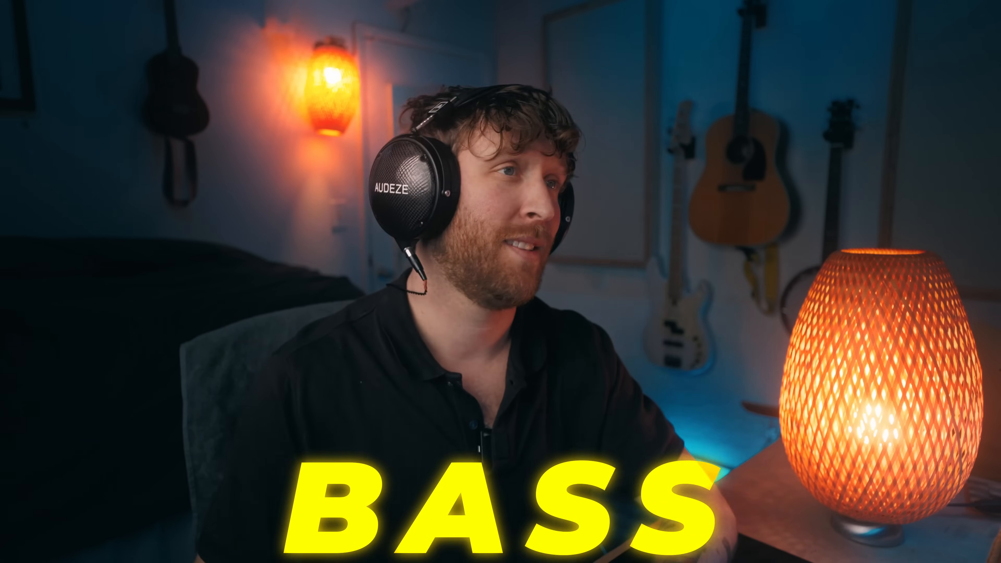
# Insert a new MIDI track below the second hi-hat track and create an empty two-bar MIDI clip from 1.1.1 to 3.1.1.
pyautogui.click(831, 250)
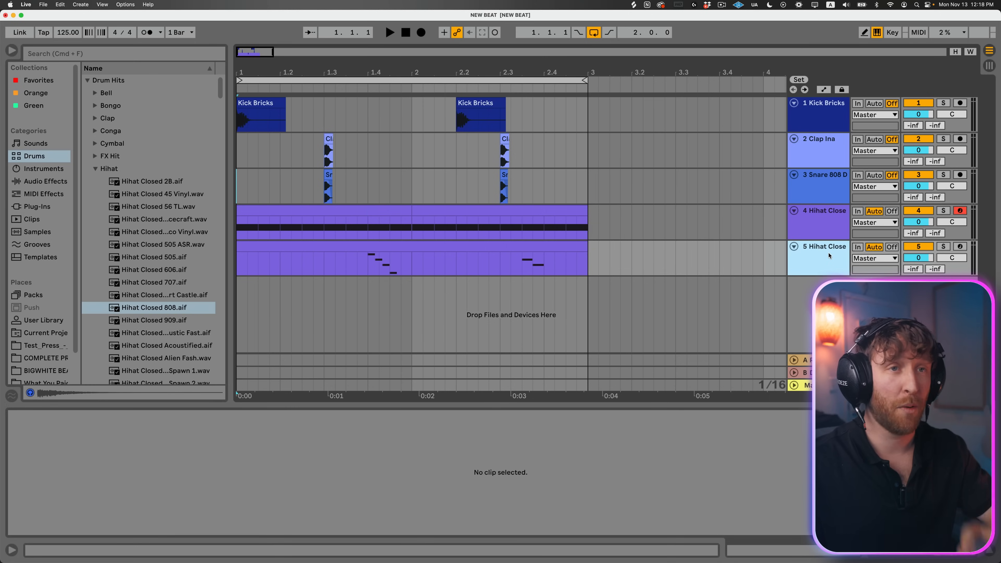
pyautogui.press('super+shift+t')
pyautogui.click(242, 324)
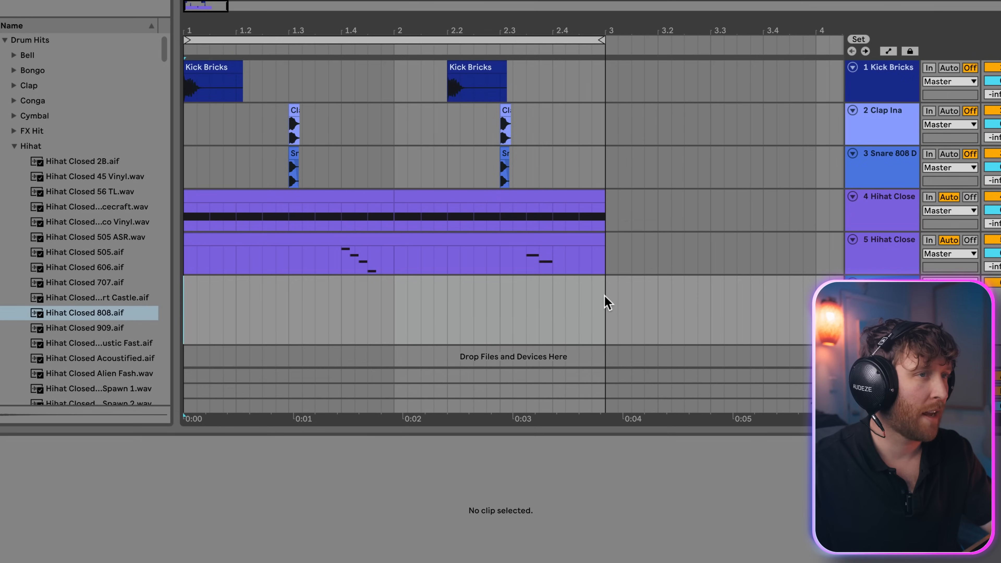
pyautogui.moveTo(606, 303); pyautogui.dragTo(199, 322)
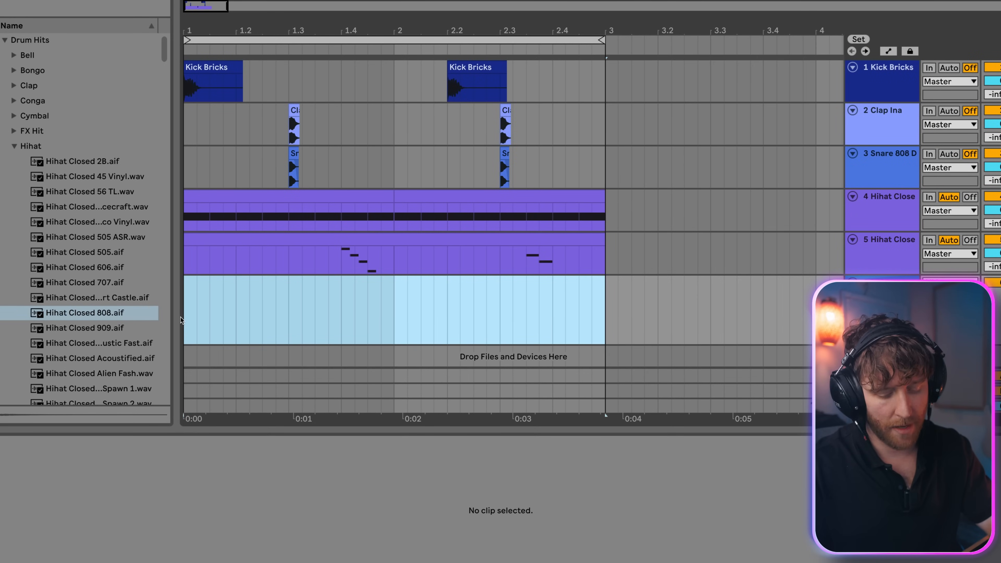
pyautogui.press('super+shift+m')
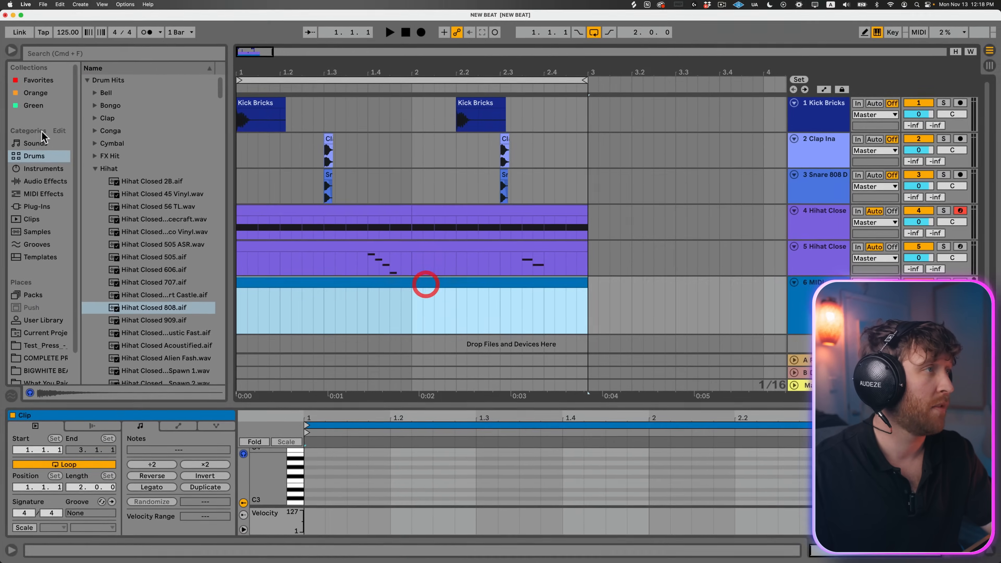
# Load the Simpler bass preset B Bass onto the new MIDI track.
pyautogui.click(41, 156)
pyautogui.click(43, 169)
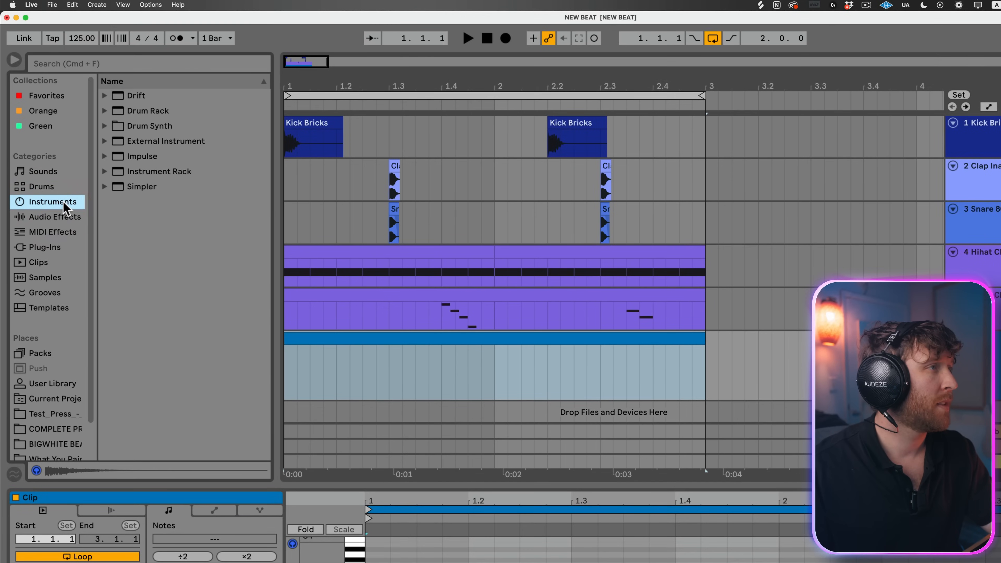
pyautogui.click(104, 187)
pyautogui.click(114, 217)
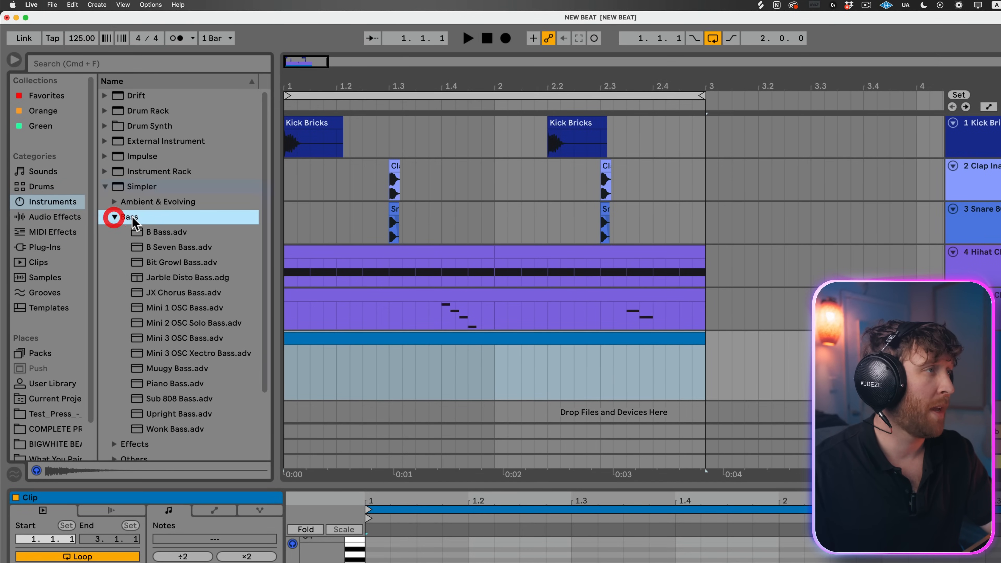
pyautogui.click(166, 233)
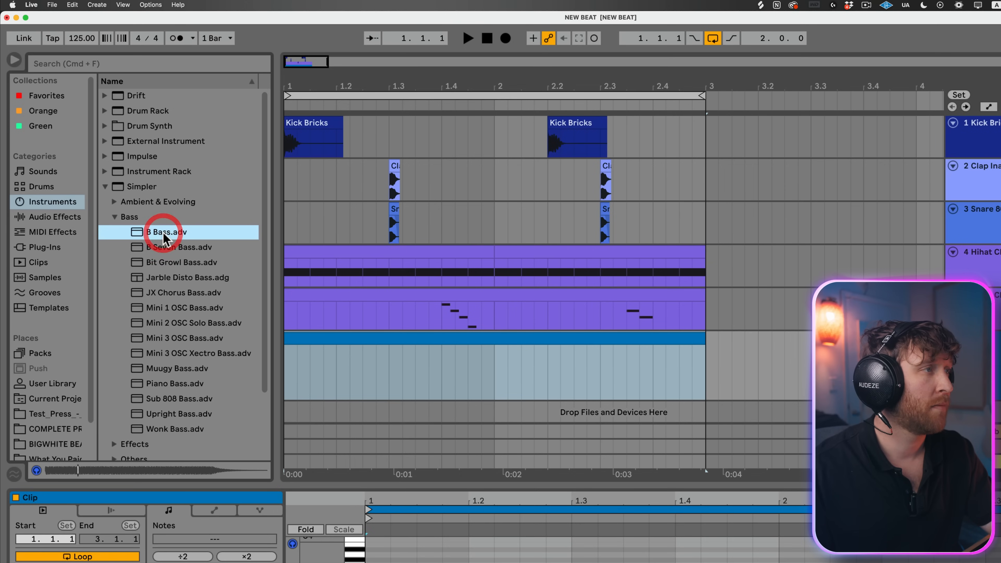
pyautogui.moveTo(155, 238); pyautogui.dragTo(571, 374)
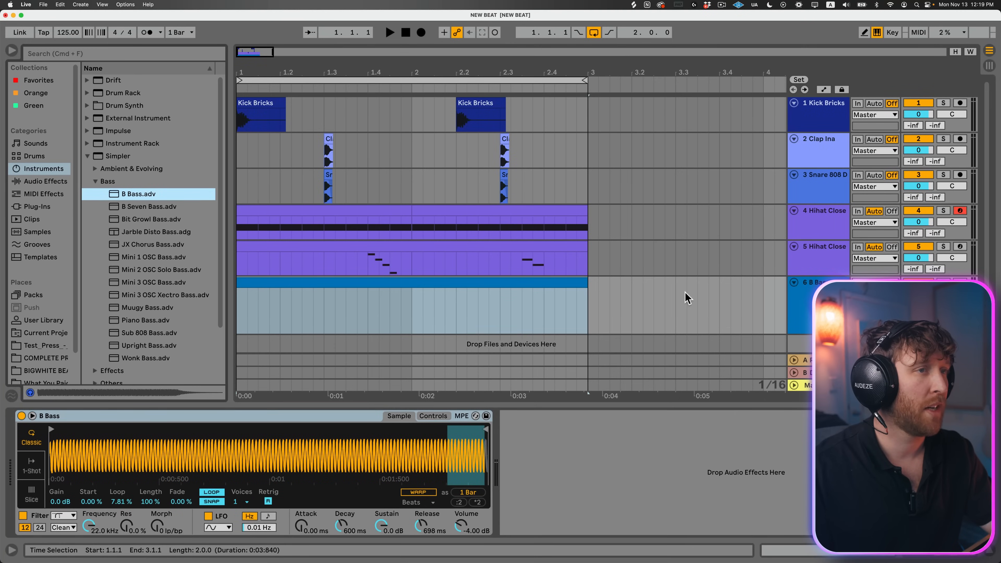
# Open the bass clip in an enlarged note editor, audition low keys and draw an F0 note from 1.1.1 to 1.1.4.
pyautogui.doubleClick(428, 285)
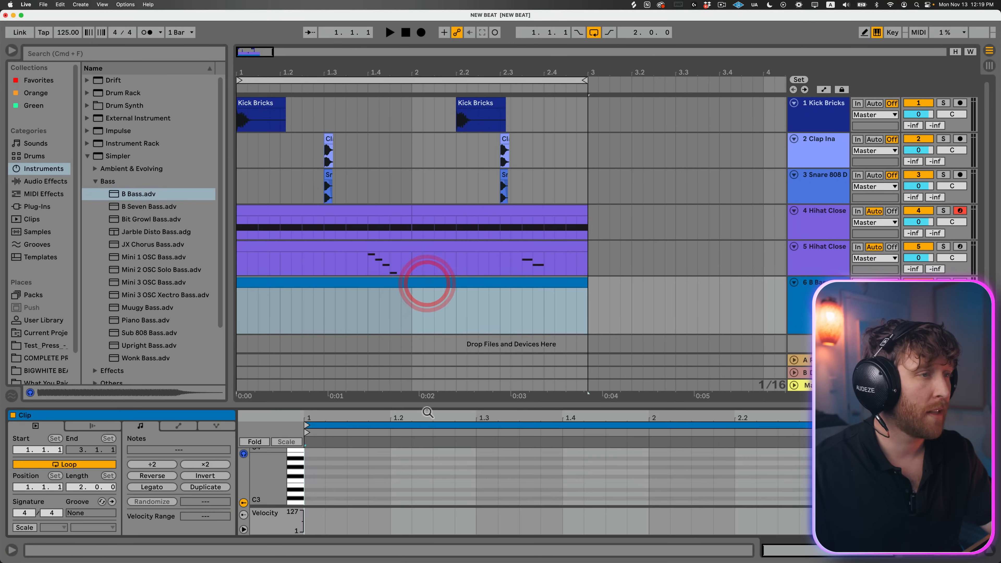
pyautogui.moveTo(429, 406); pyautogui.dragTo(433, 292)
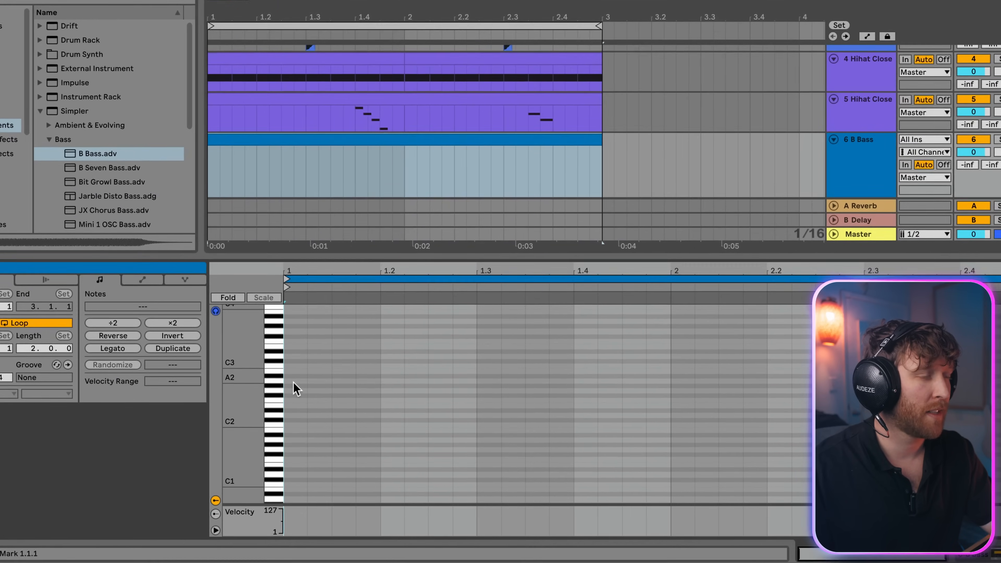
pyautogui.scroll(-3, 233, 473)
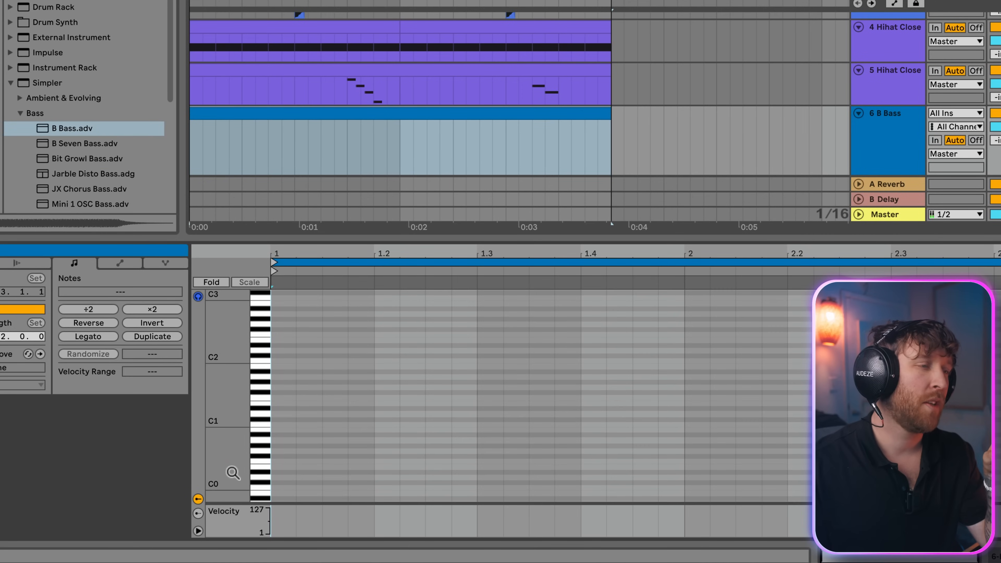
pyautogui.click(263, 472)
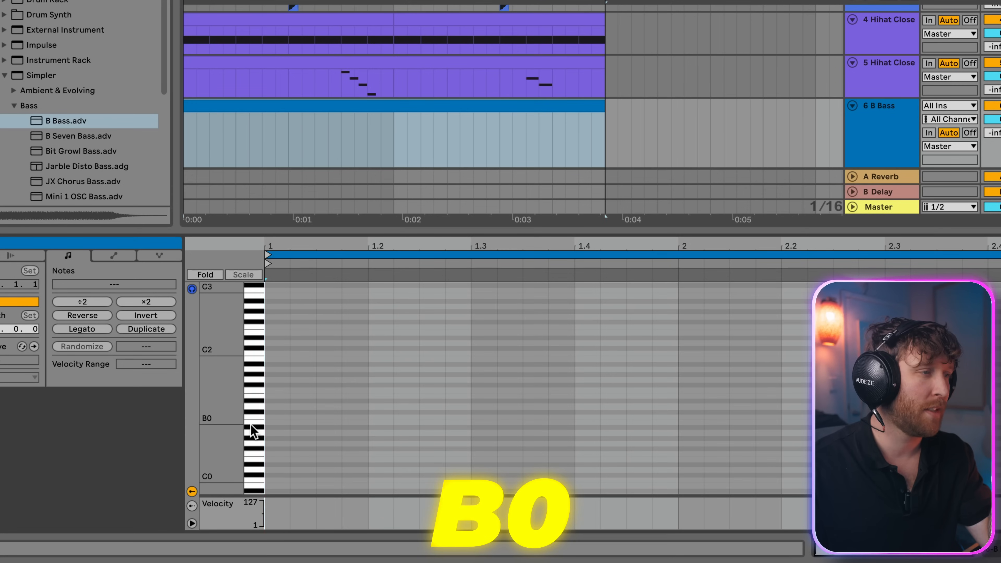
pyautogui.click(259, 458)
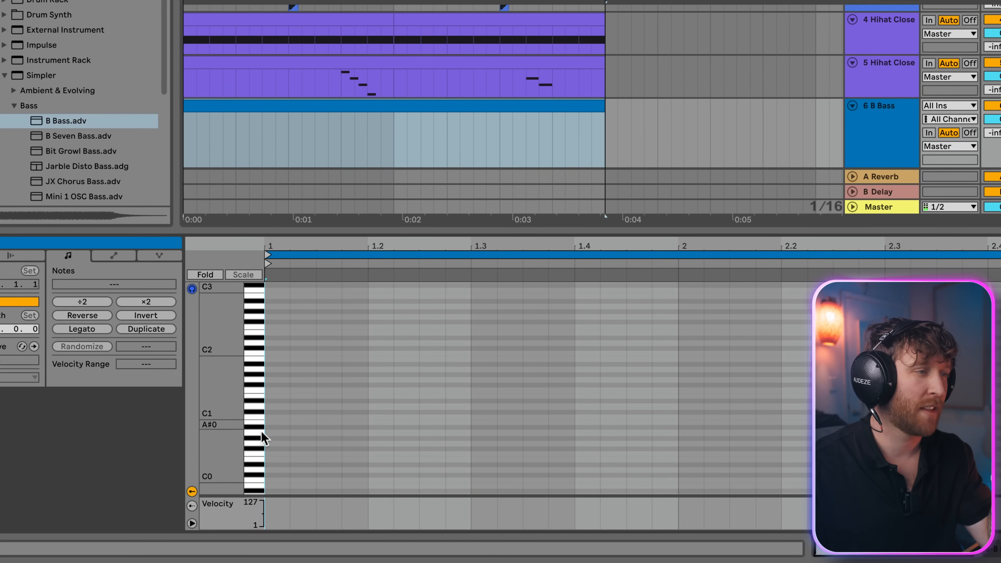
pyautogui.doubleClick(273, 454)
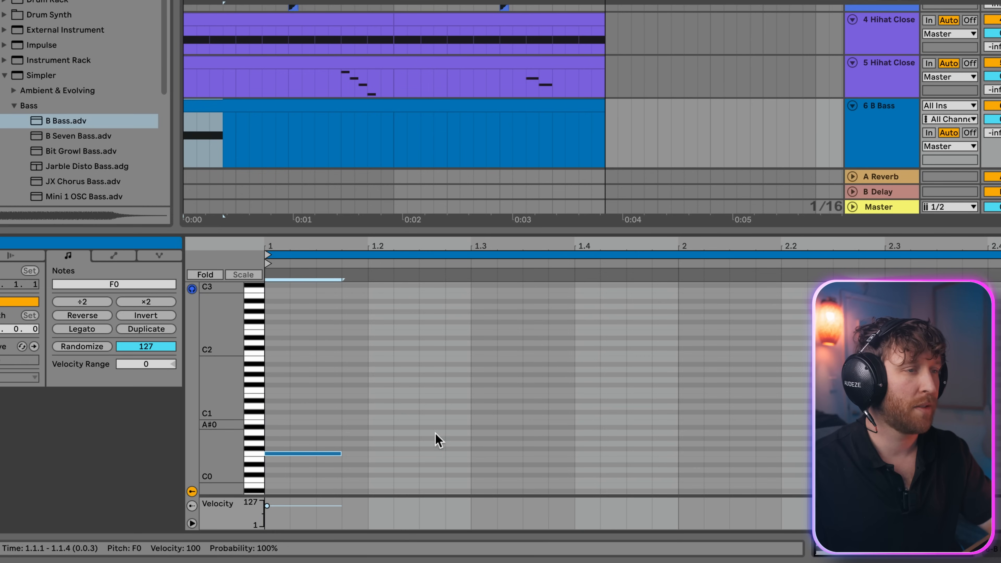
# Try a C1 note from beat 1.2 and an F#1 note from 1.3.2, shortening the F#1 note to end at 1.4.1.
pyautogui.doubleClick(371, 416)
pyautogui.moveTo(398, 416); pyautogui.dragTo(614, 388)
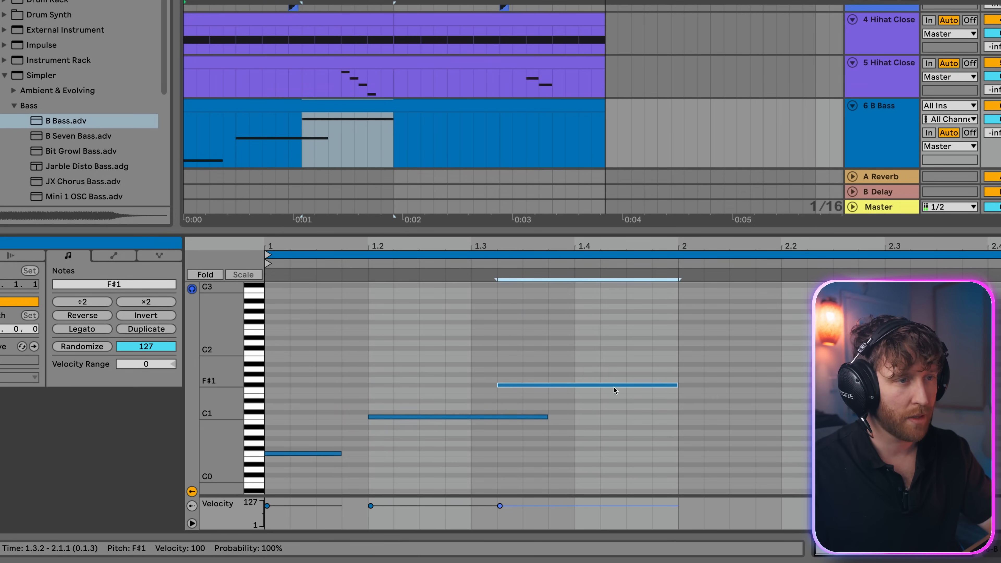
pyautogui.hotkey('shift', 'Left')
pyautogui.hotkey('shift', 'Left')
pyautogui.hotkey('shift', 'Left')
pyautogui.hotkey('shift', 'Left')
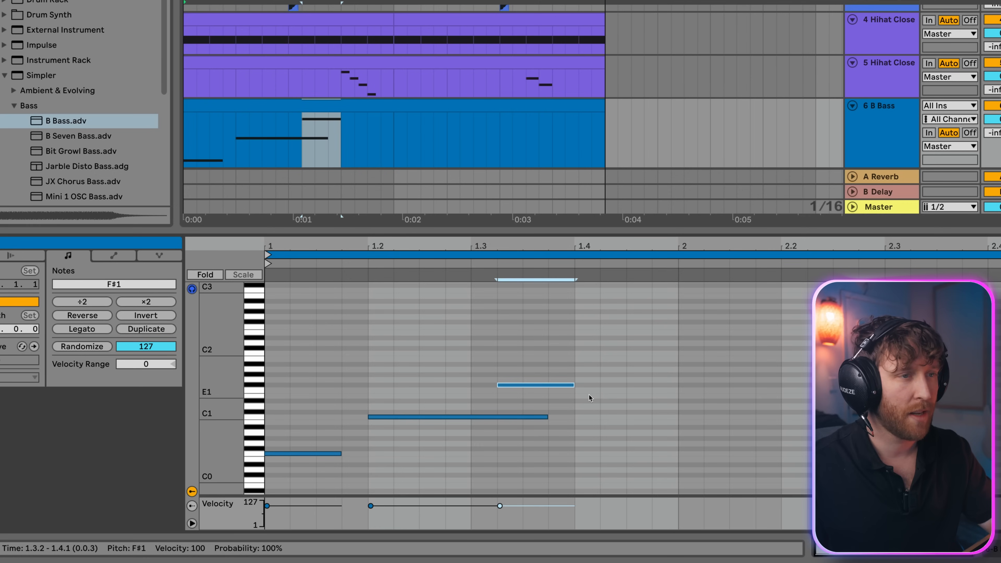
# Try lengthening the F#1 note to end at 2.1.1 and shifting it up an octave and back down.
pyautogui.hotkey('shift', 'Right')
pyautogui.hotkey('shift', 'Right')
pyautogui.hotkey('shift', 'Right')
pyautogui.hotkey('shift', 'Right')
pyautogui.hotkey('shift', 'Right')
pyautogui.hotkey('shift', 'Left')
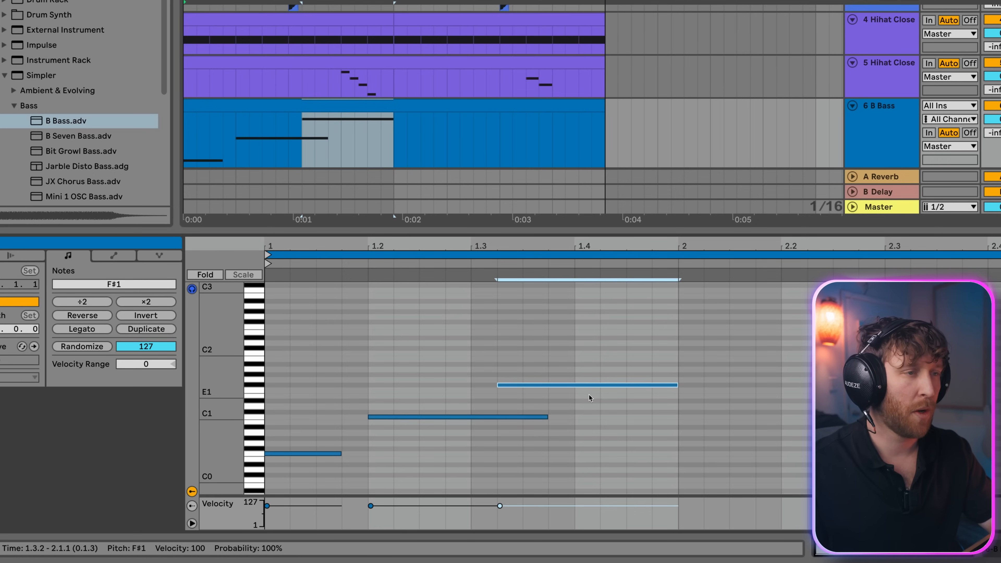
pyautogui.hotkey('shift', 'Up')
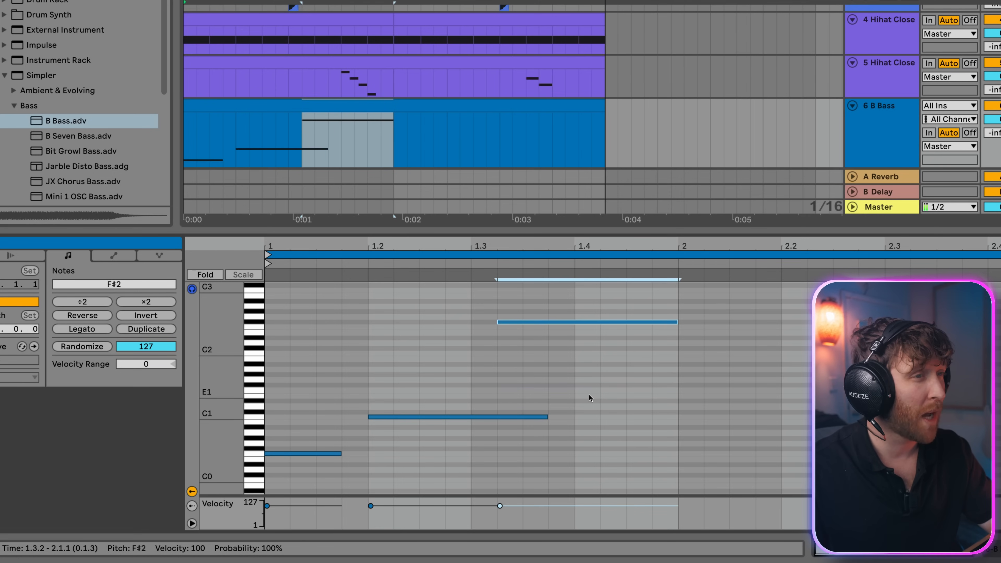
pyautogui.hotkey('shift', 'Down')
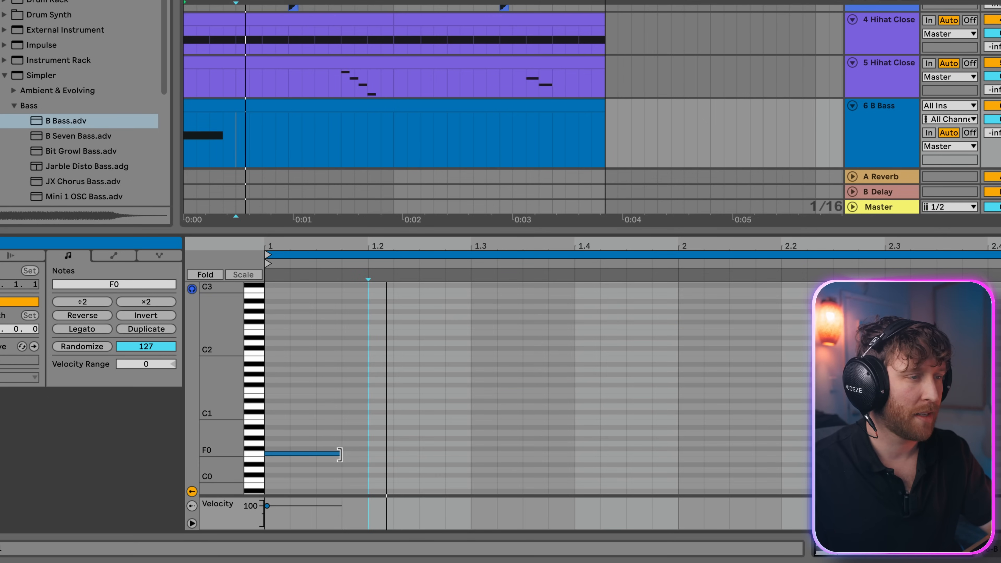
# Extend the F0 bass note to end at 1.4.2.
pyautogui.moveTo(340, 455); pyautogui.dragTo(599, 454)
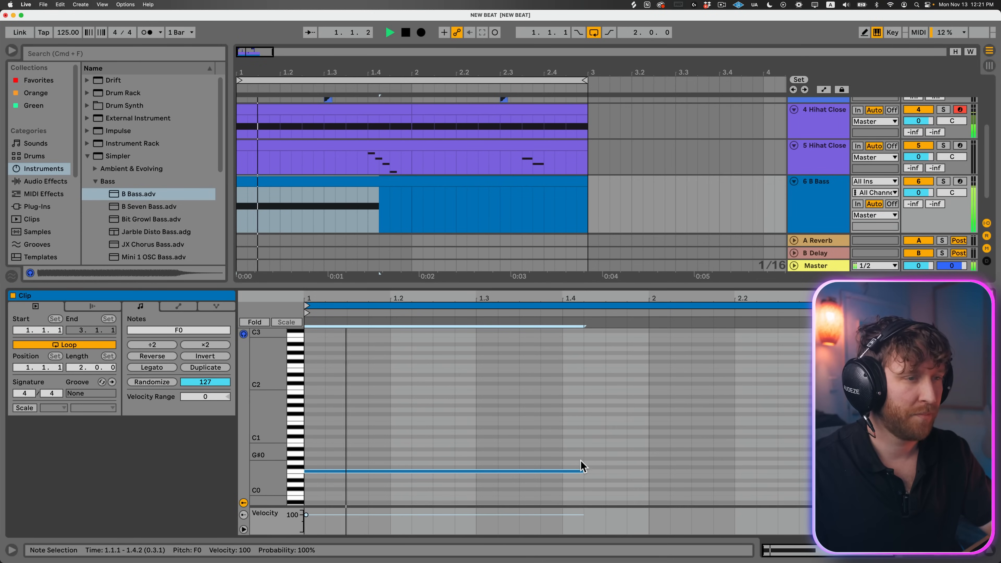
# Fill the two-bar bass clip with F0 notes starting at 1.1.1 and 2.2.1, enlarge the arrangement view and play back the beat.
pyautogui.moveTo(581, 472); pyautogui.dragTo(690, 465)
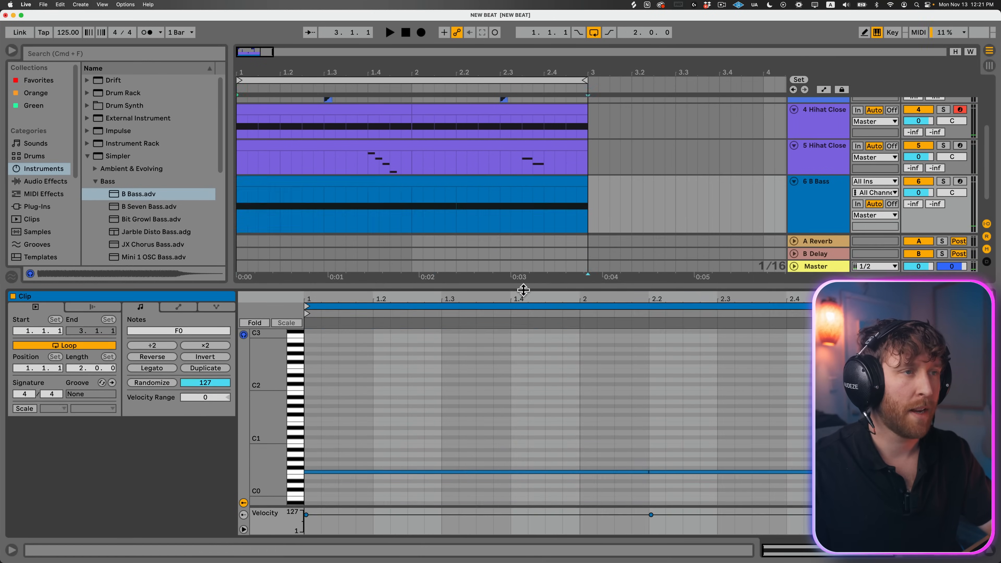
pyautogui.moveTo(523, 287); pyautogui.dragTo(522, 385)
pyautogui.moveTo(411, 66); pyautogui.dragTo(411, 42)
pyautogui.scroll(1, 333, 154)
pyautogui.press('space')
pyautogui.click(298, 282)
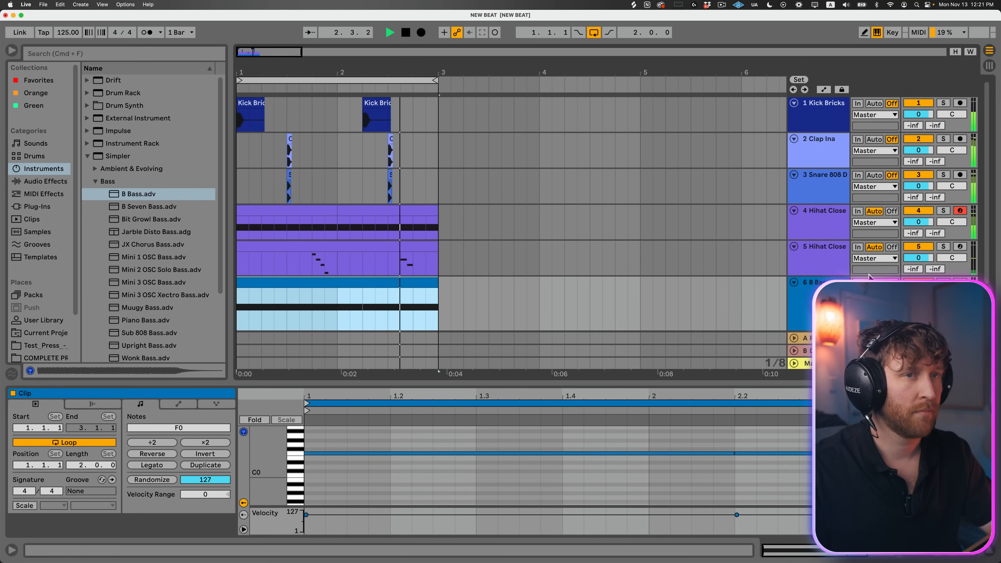
pyautogui.press('space')
# Set the B Bass Simpler's sustain to -70 dB and its decay to 7.63 s.
pyautogui.click(959, 282)
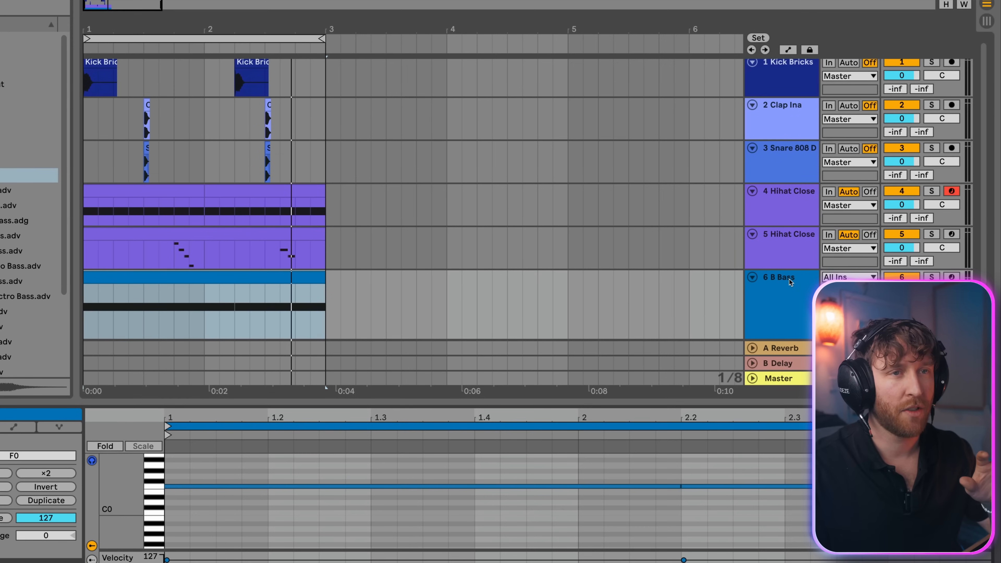
pyautogui.click(790, 280)
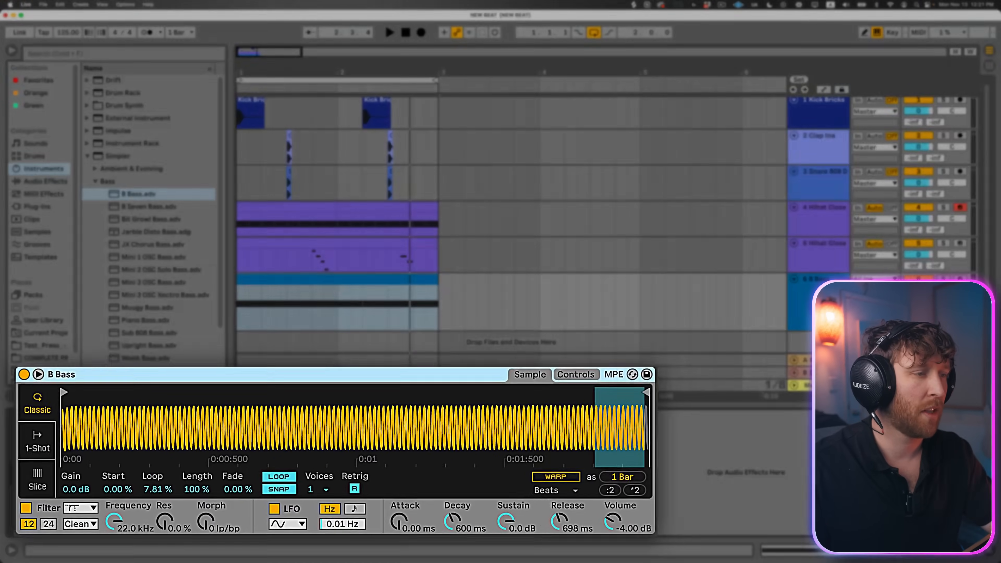
pyautogui.moveTo(380, 526); pyautogui.dragTo(381, 541)
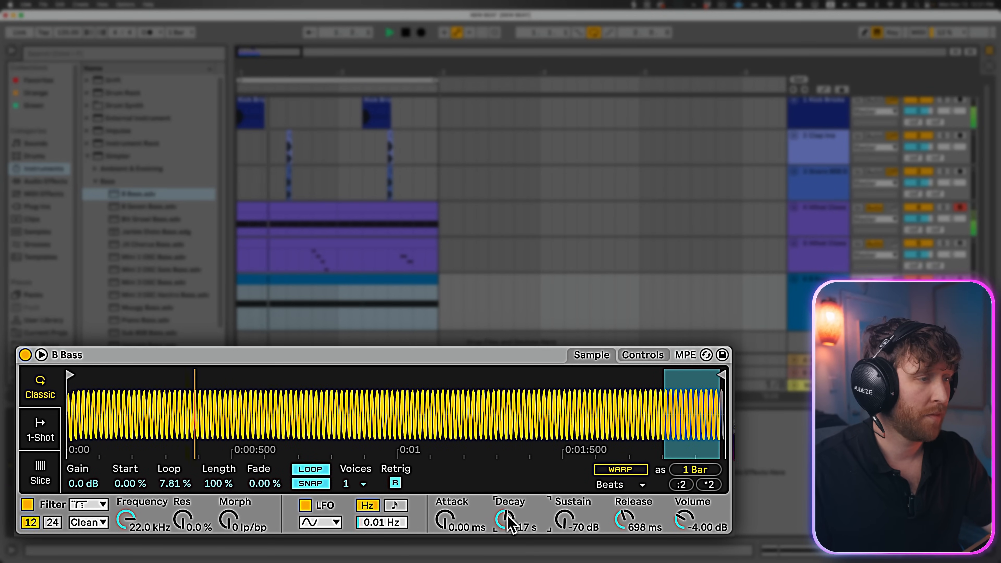
pyautogui.moveTo(505, 520); pyautogui.dragTo(505, 514)
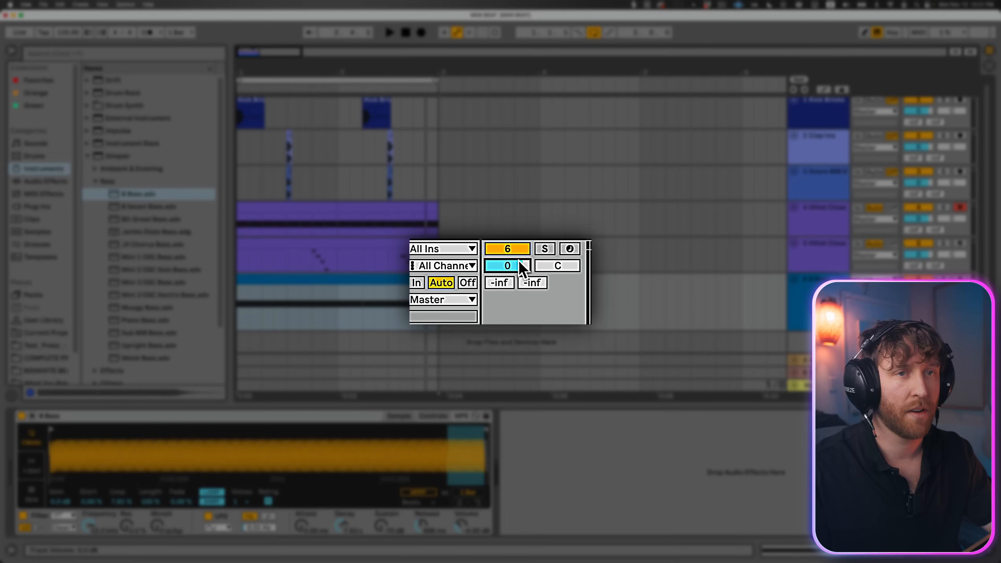
# Raise the bass track's volume to 6 dB and play back the beat.
pyautogui.click(519, 260)
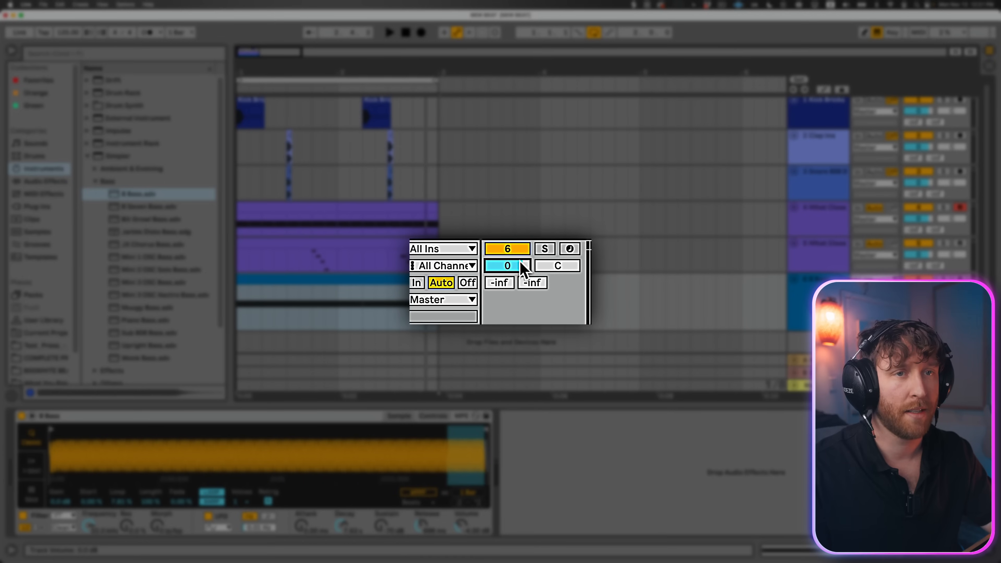
pyautogui.write('6')
pyautogui.press('Return')
pyautogui.press('space')
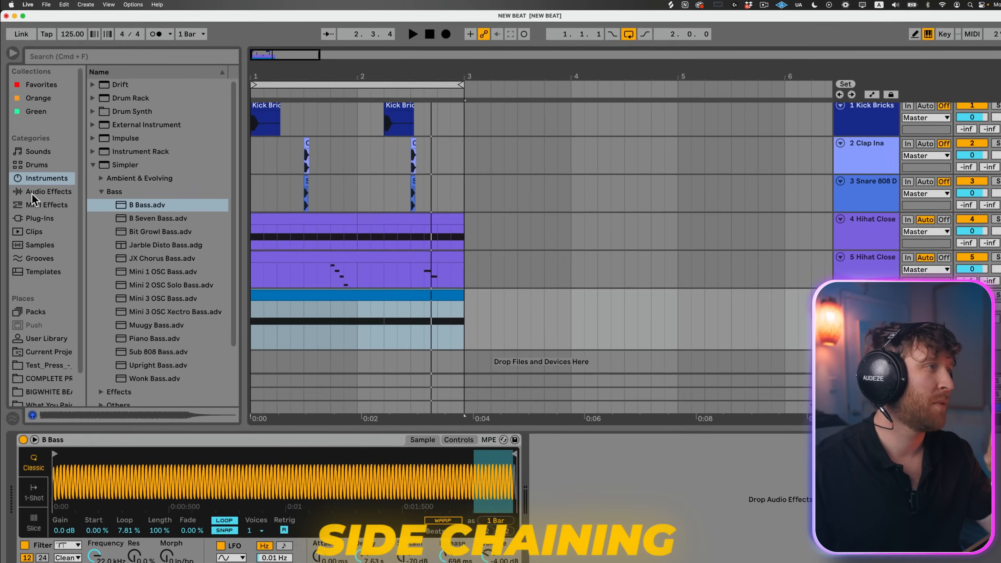
# Add a Compressor from the Dynamics audio effects to the bass track, after the B Bass instrument.
pyautogui.click(41, 192)
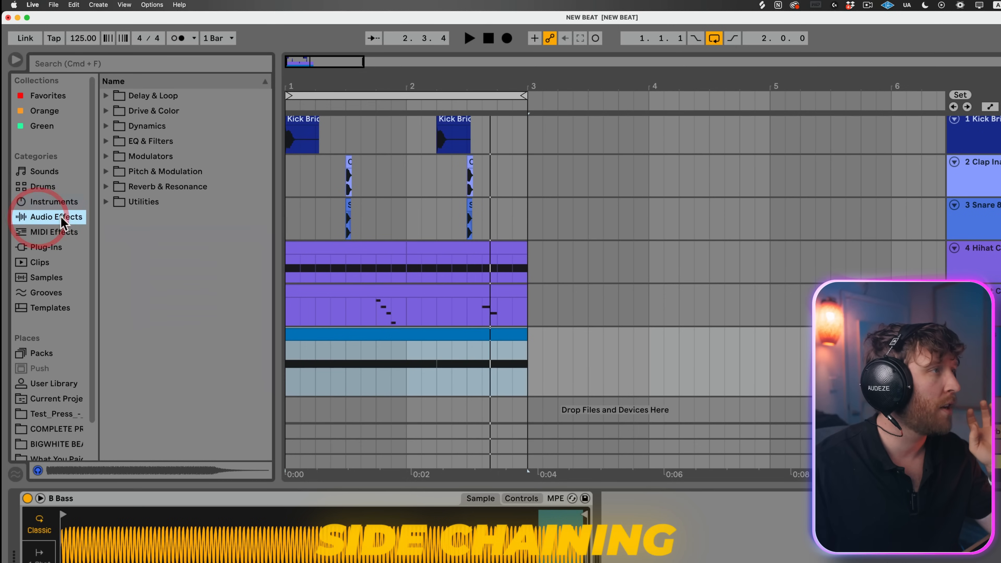
pyautogui.click(106, 126)
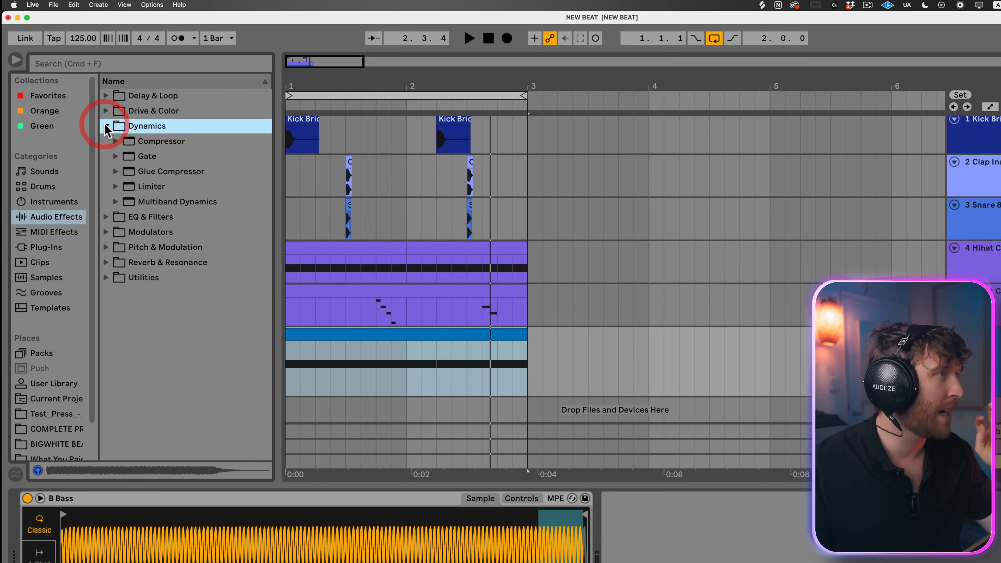
pyautogui.click(134, 146)
pyautogui.moveTo(153, 152); pyautogui.dragTo(703, 550)
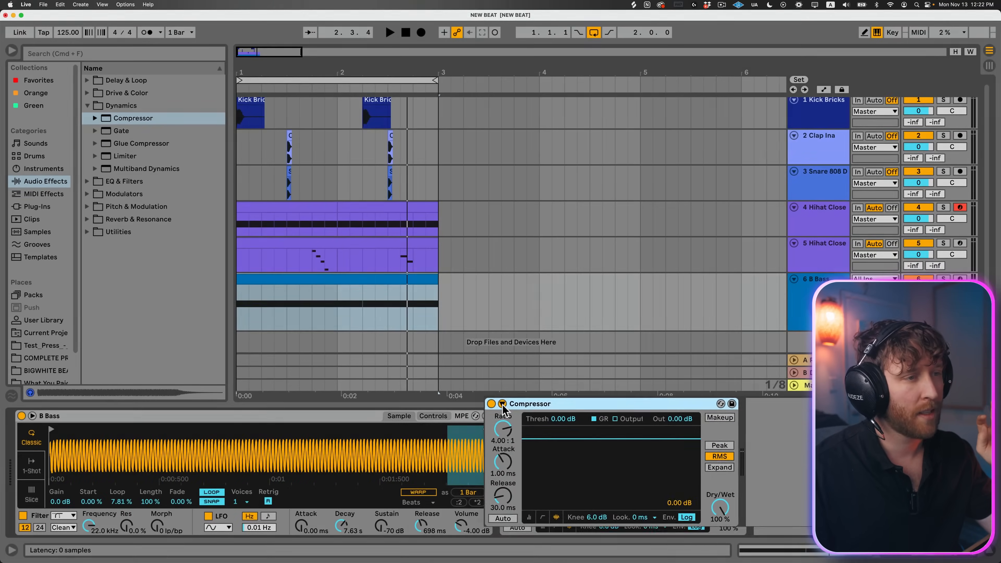
# Enable the Compressor's sidechain with 1-Kick Bricks as its audio source and turn off the sidechain EQ.
pyautogui.click(502, 404)
pyautogui.click(538, 429)
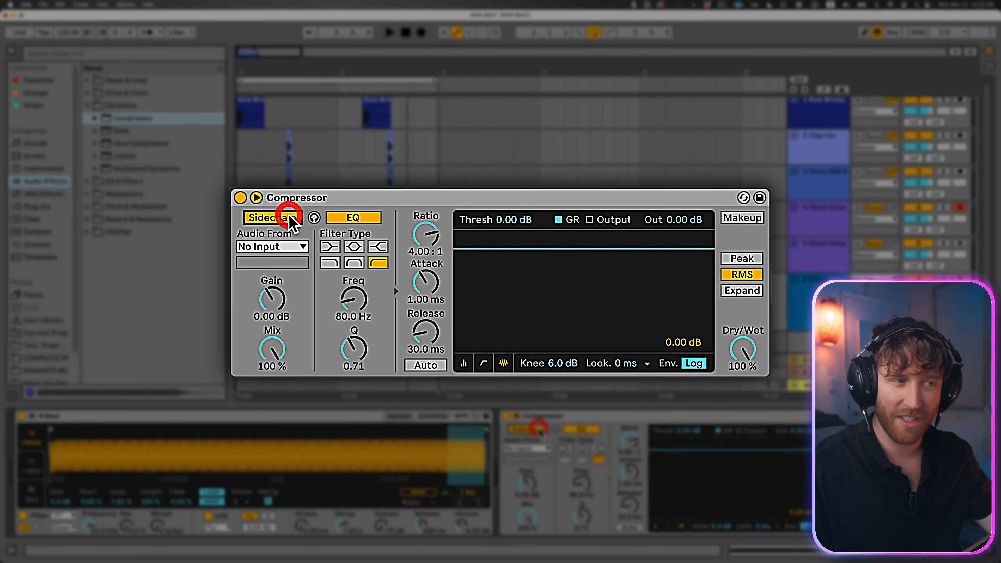
pyautogui.click(303, 248)
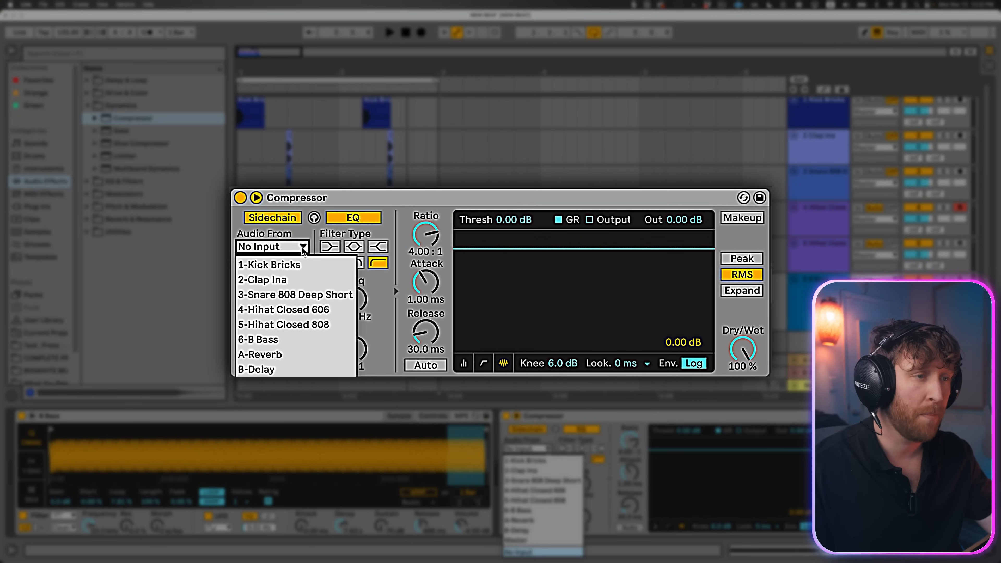
pyautogui.click(295, 267)
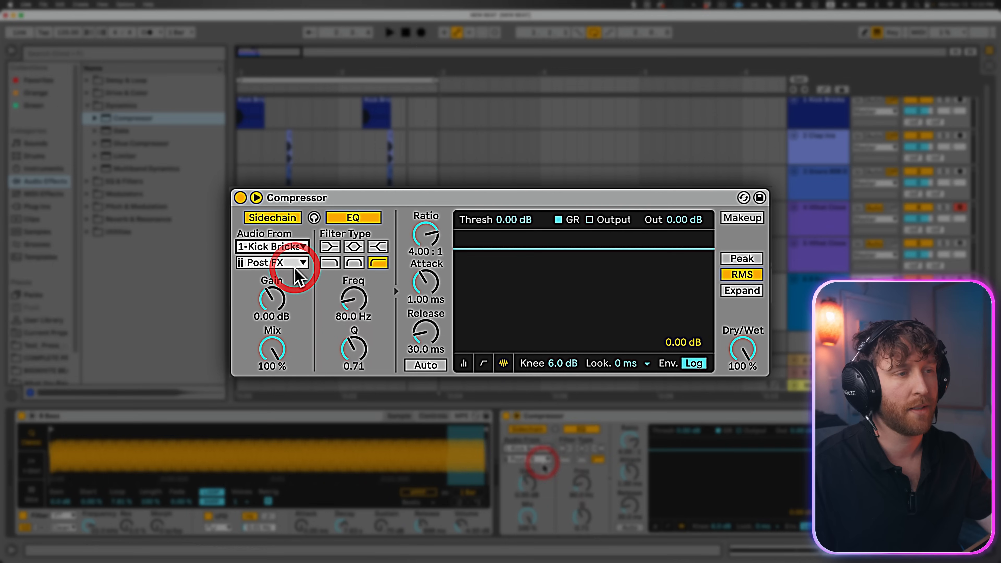
pyautogui.click(360, 221)
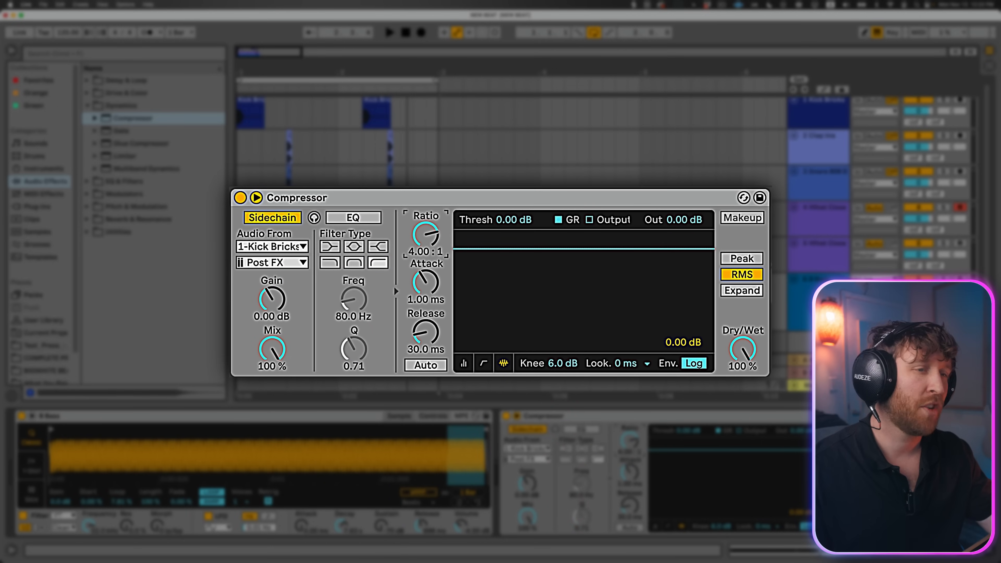
# Set the Compressor's ratio to inf:1, attack to 0.01 ms and threshold to -13.4 dB, checking the gain reduction during playback.
pyautogui.moveTo(430, 288); pyautogui.dragTo(430, 323)
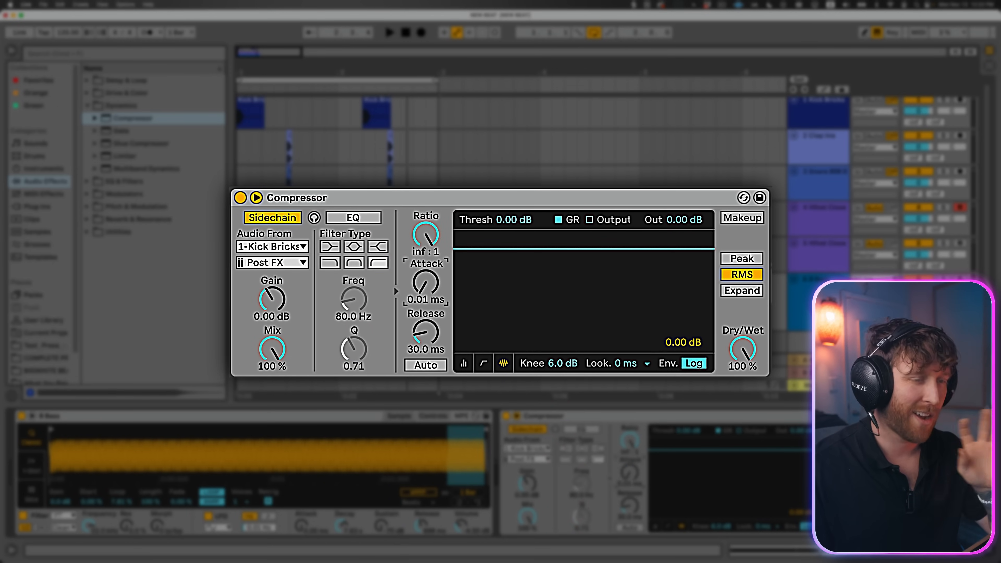
pyautogui.click(484, 364)
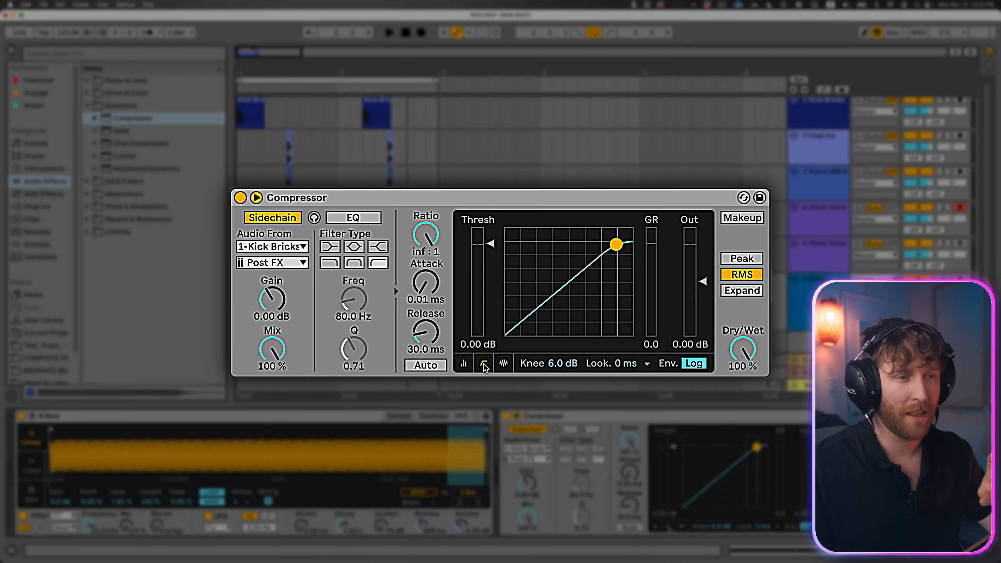
pyautogui.moveTo(491, 244); pyautogui.dragTo(490, 289)
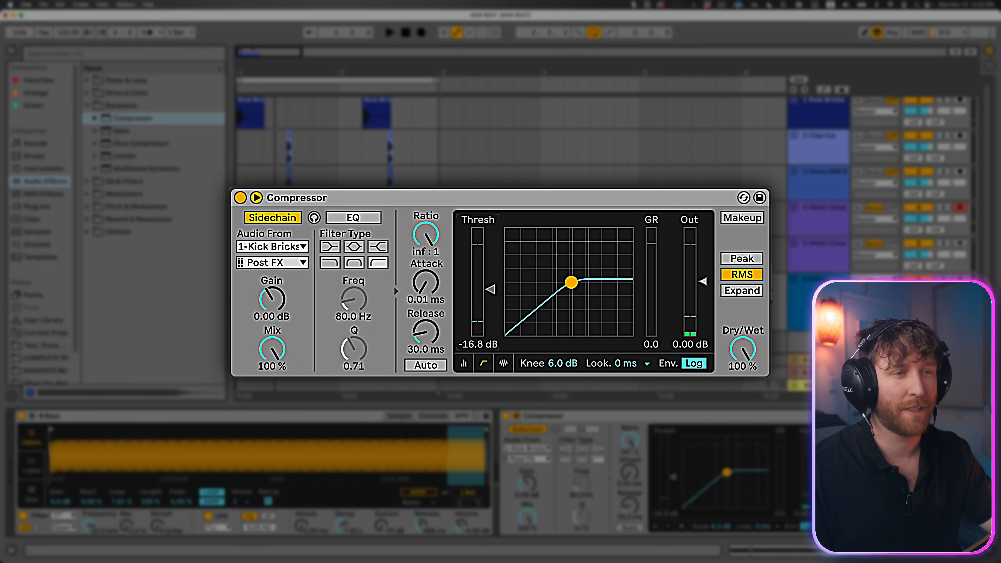
pyautogui.press('space')
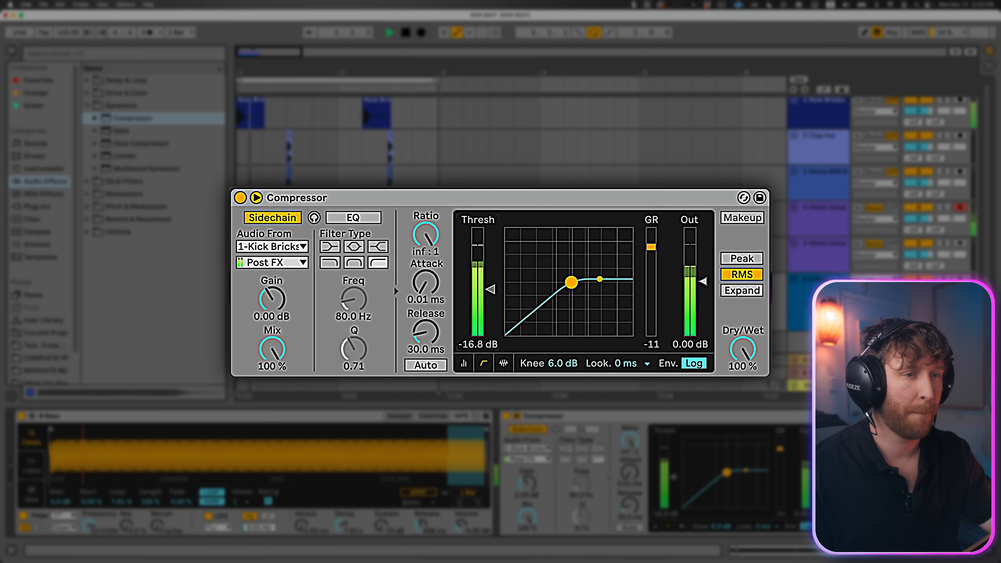
pyautogui.moveTo(491, 289); pyautogui.dragTo(490, 278)
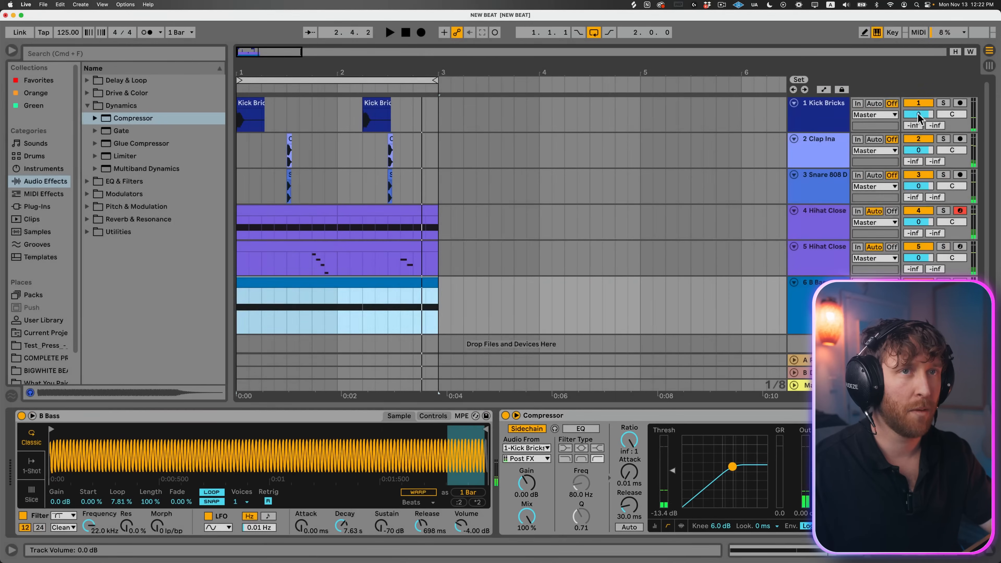
# Raise the Kick Bricks track's volume to 1.0 dB and check it in playback.
pyautogui.click(918, 114)
pyautogui.press('space')
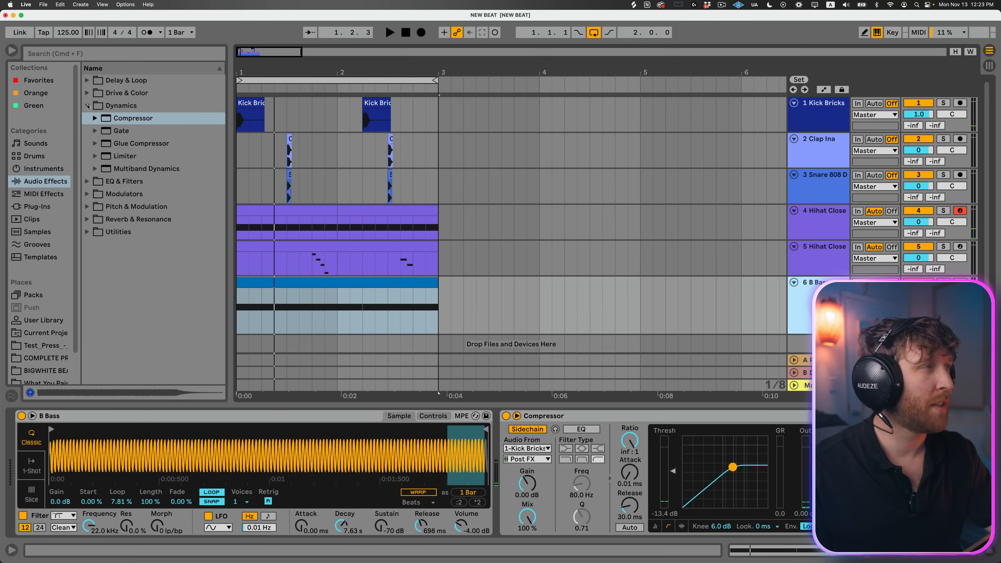
# Insert a Saturator from the Drive & Color effects between B Bass and the Compressor on the bass track.
pyautogui.click(87, 106)
pyautogui.click(87, 93)
pyautogui.moveTo(136, 169); pyautogui.dragTo(138, 178)
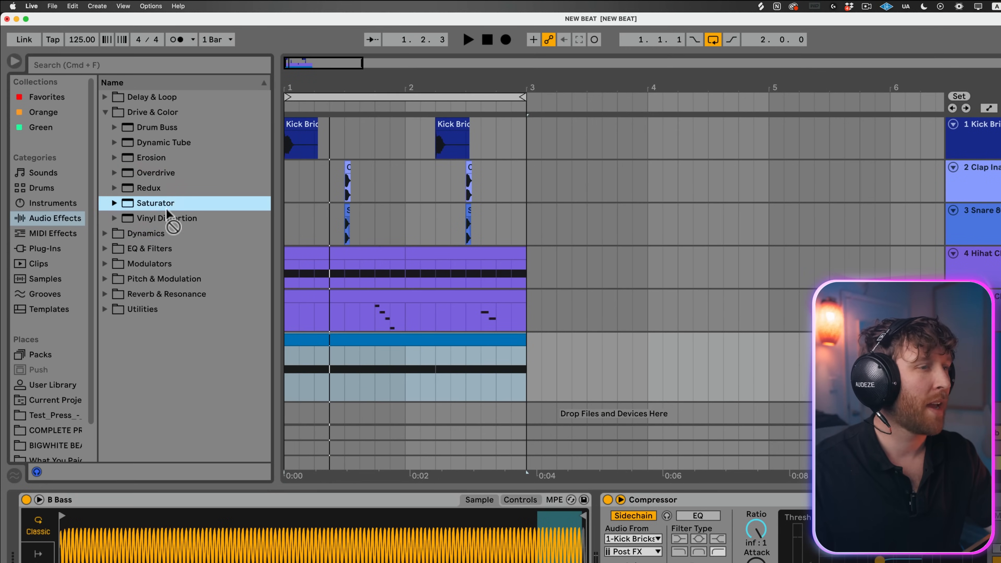
pyautogui.moveTo(168, 215); pyautogui.dragTo(616, 540)
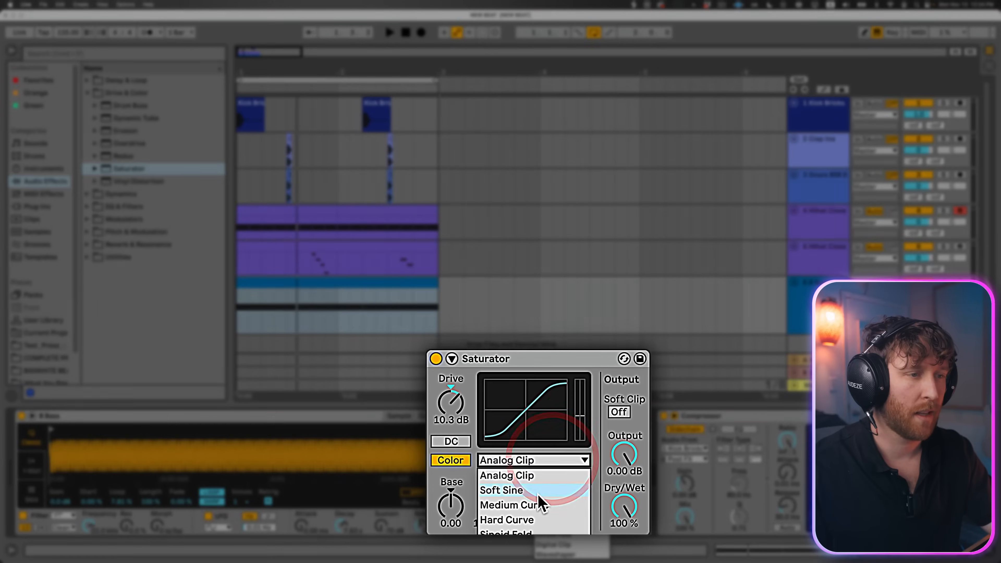
# Set the Saturator's curve to Soft Sine and its drive to 9.71 dB while listening to the beat.
pyautogui.click(536, 503)
pyautogui.press('space')
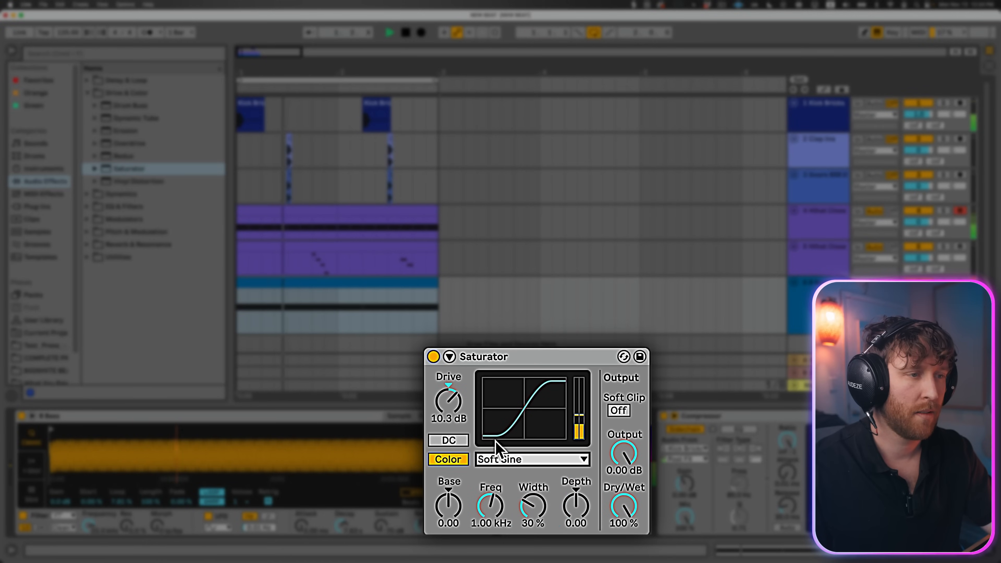
pyautogui.moveTo(450, 401); pyautogui.dragTo(450, 405)
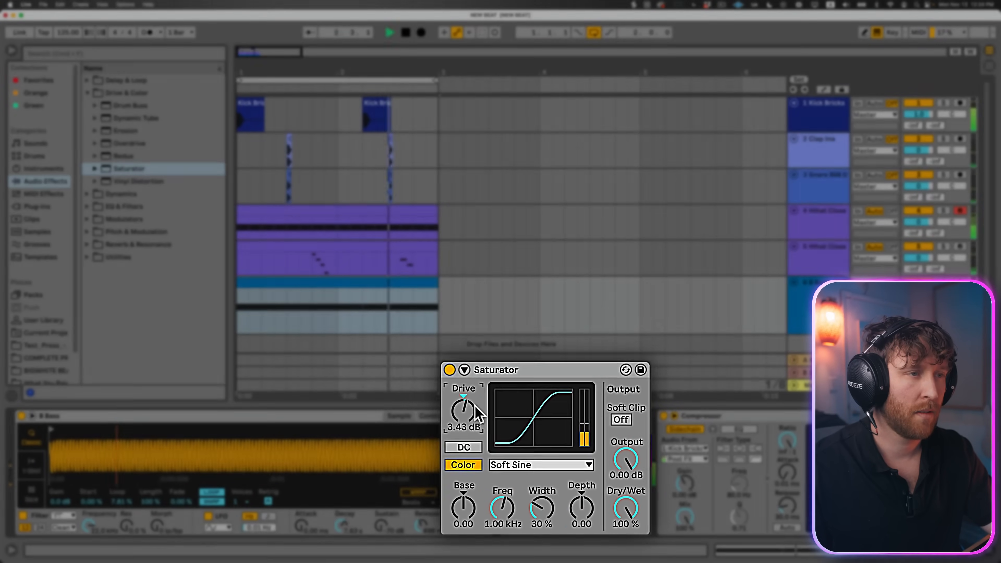
pyautogui.click(807, 286)
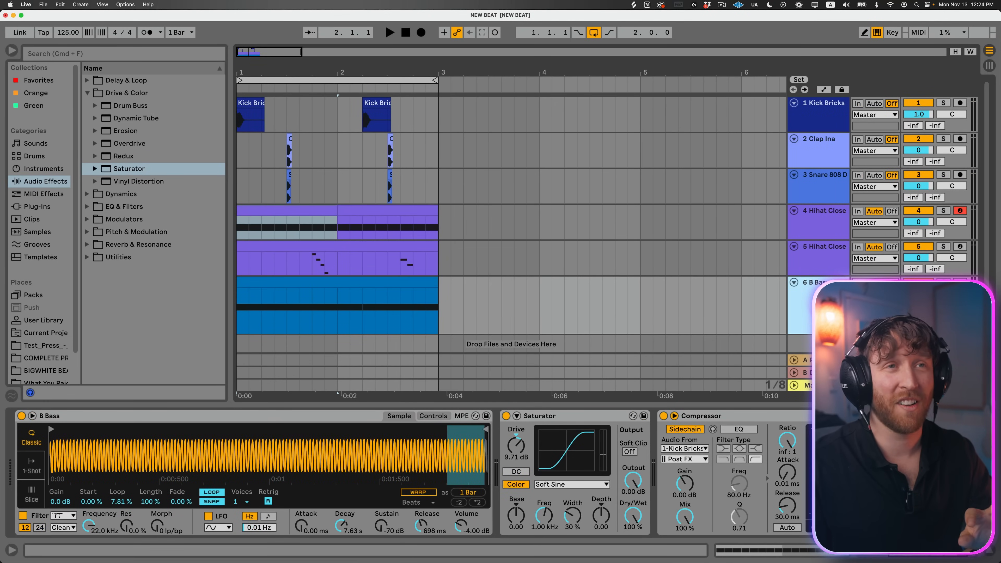
# Select all six tracks and lower their volumes together until the kick is at -5.0 dB, the bass at -1.0 dB and the others at -6.0 dB.
pyautogui.click(825, 290)
pyautogui.click(827, 105)
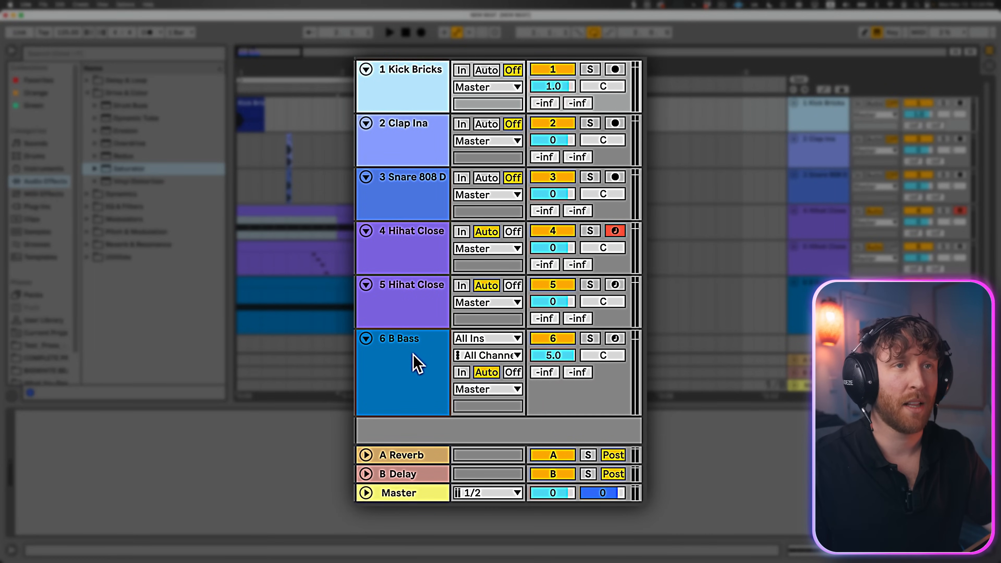
pyautogui.keyDown('shift'); pyautogui.click(413, 355); pyautogui.keyUp('shift')
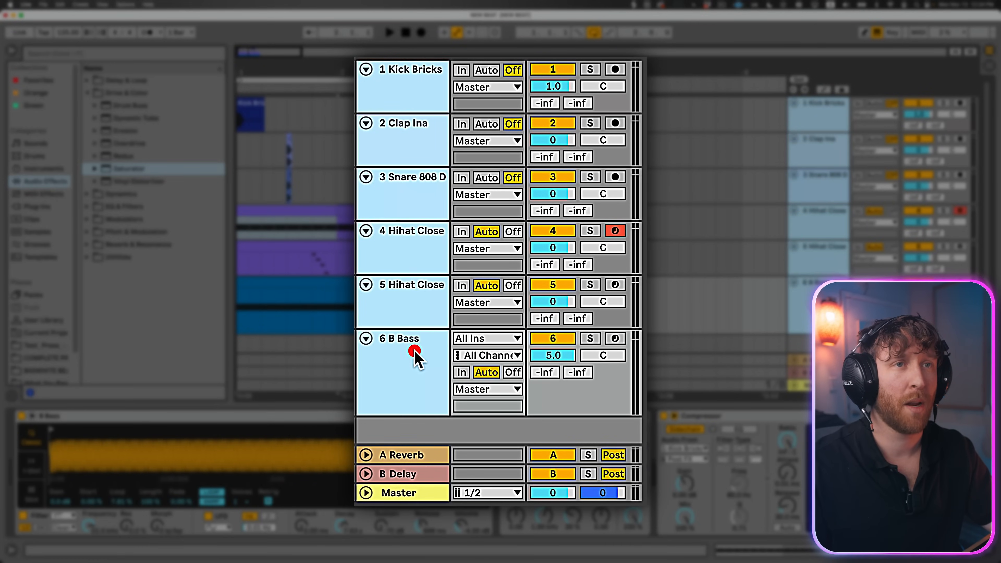
pyautogui.click(564, 87)
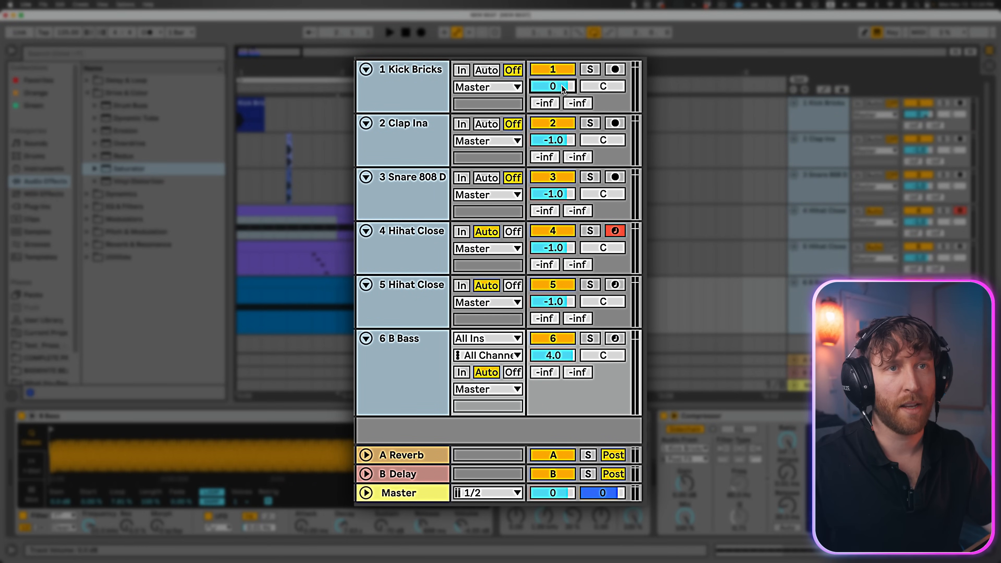
pyautogui.press('space')
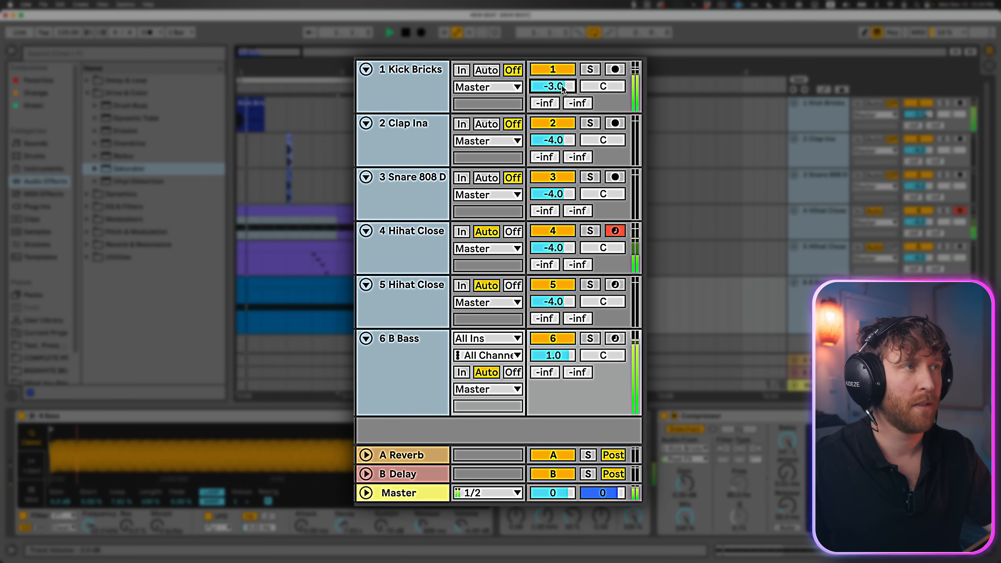
pyautogui.press('Down')
pyautogui.press('Down')
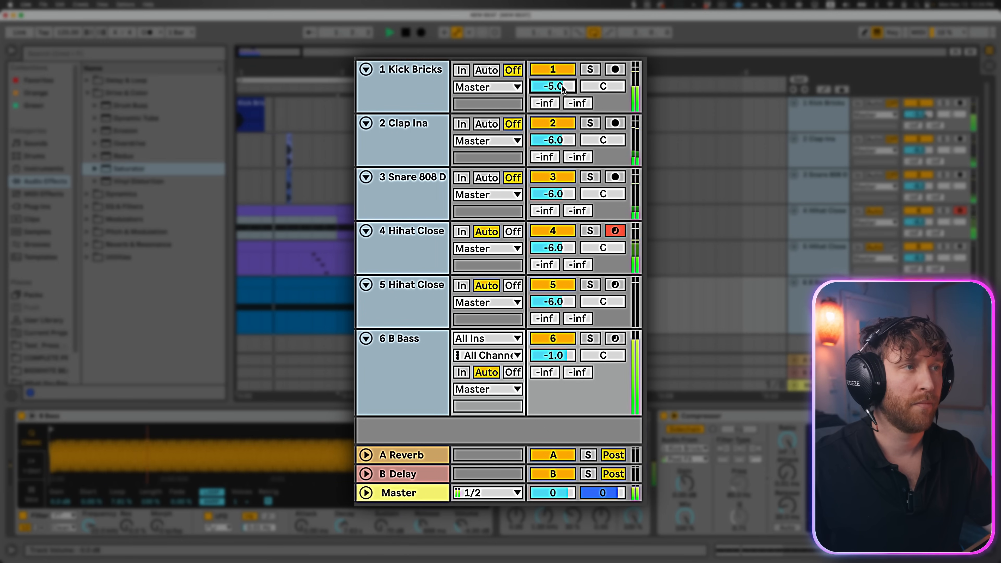
pyautogui.press('space')
# Set the Kick Bricks track's volume to -3.0 dB and the bass track's volume to -6.0 dB, checking the balance in playback.
pyautogui.click(554, 92)
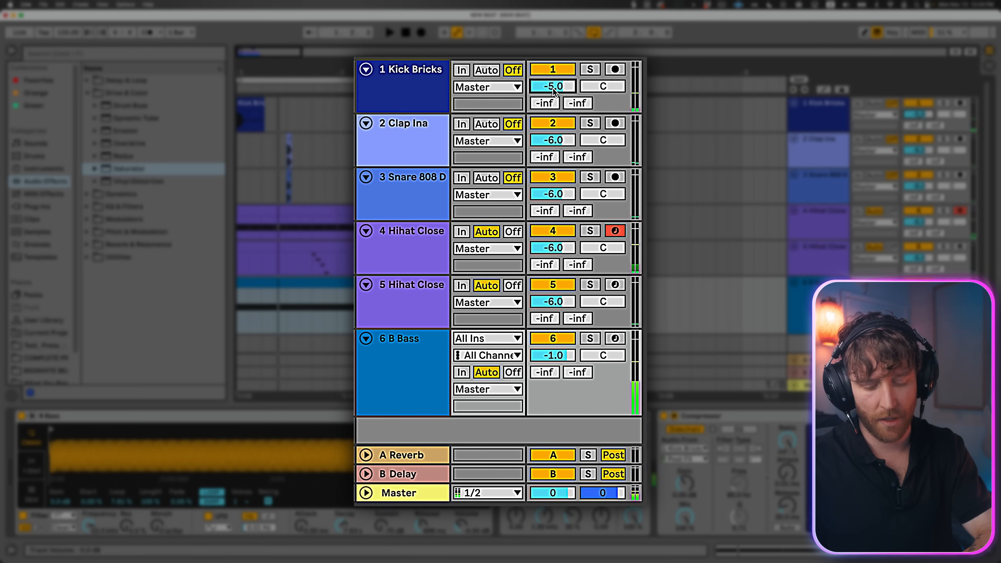
pyautogui.press('Up')
pyautogui.click(381, 359)
pyautogui.click(558, 355)
pyautogui.press('Down')
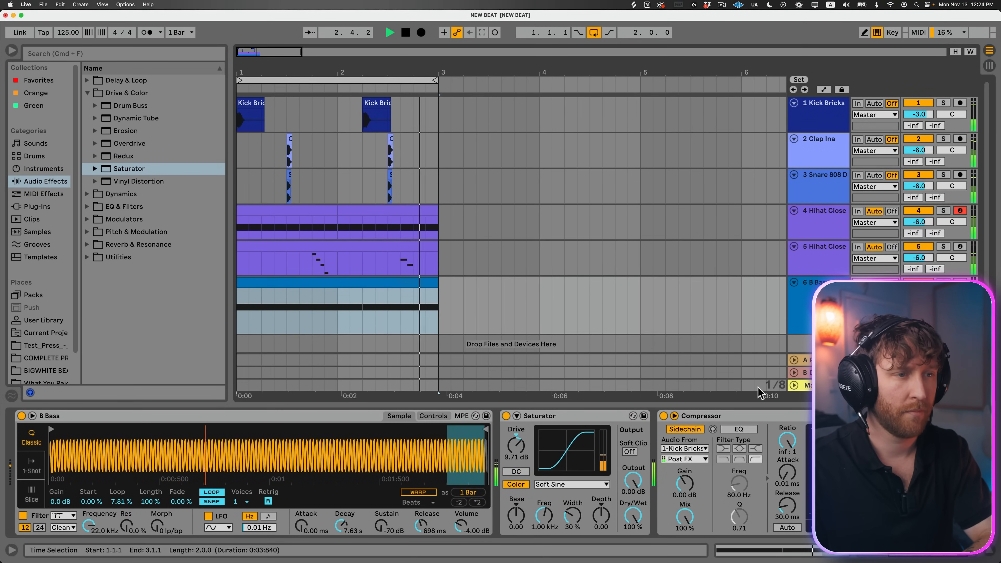
pyautogui.press('space')
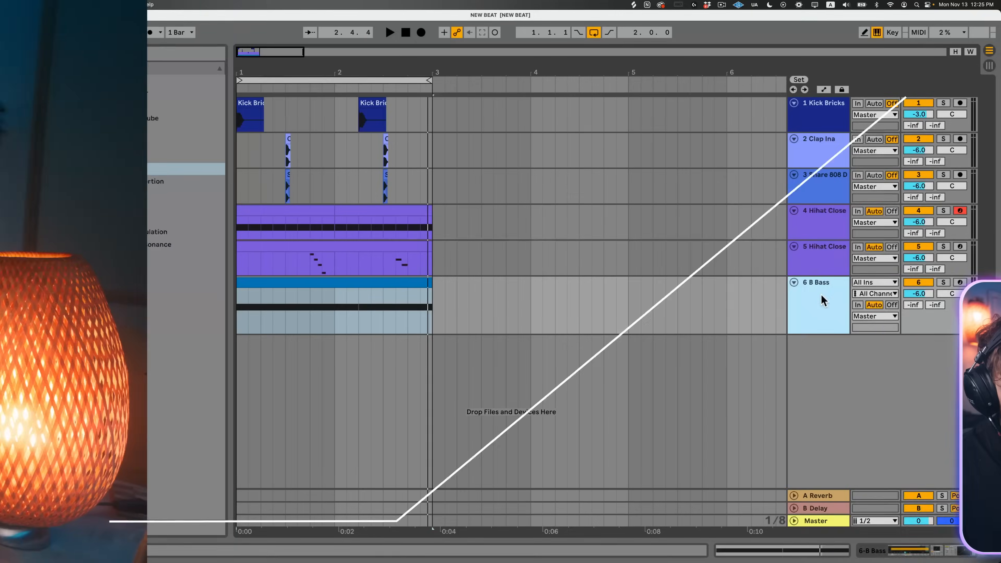
# Insert a new MIDI track below the bass track.
pyautogui.press('shift+super+t')
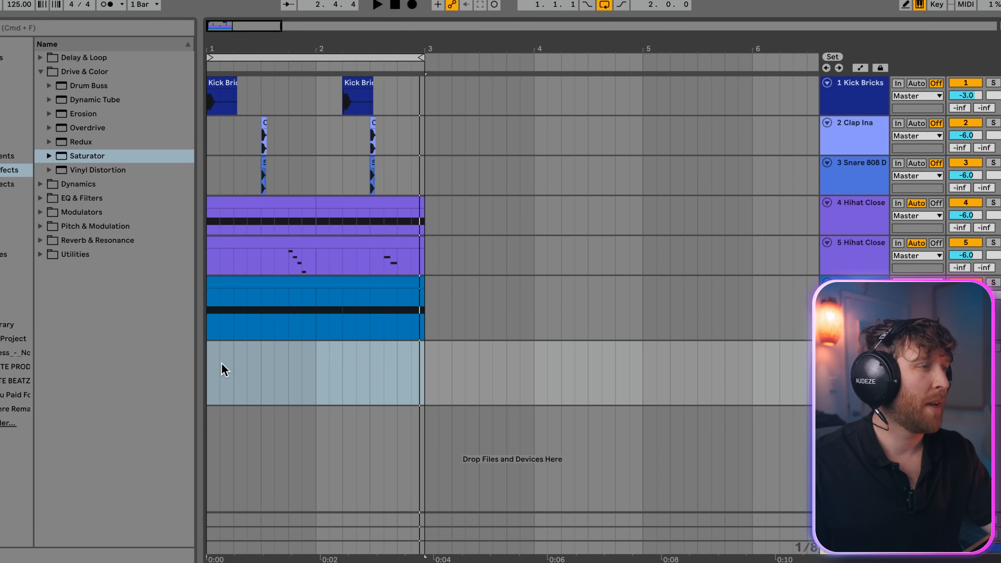
# Open the Mallets presets of the Instrument Rack instruments and preview Corrosion Bells for the new MIDI track.
pyautogui.moveTo(209, 369); pyautogui.dragTo(357, 377)
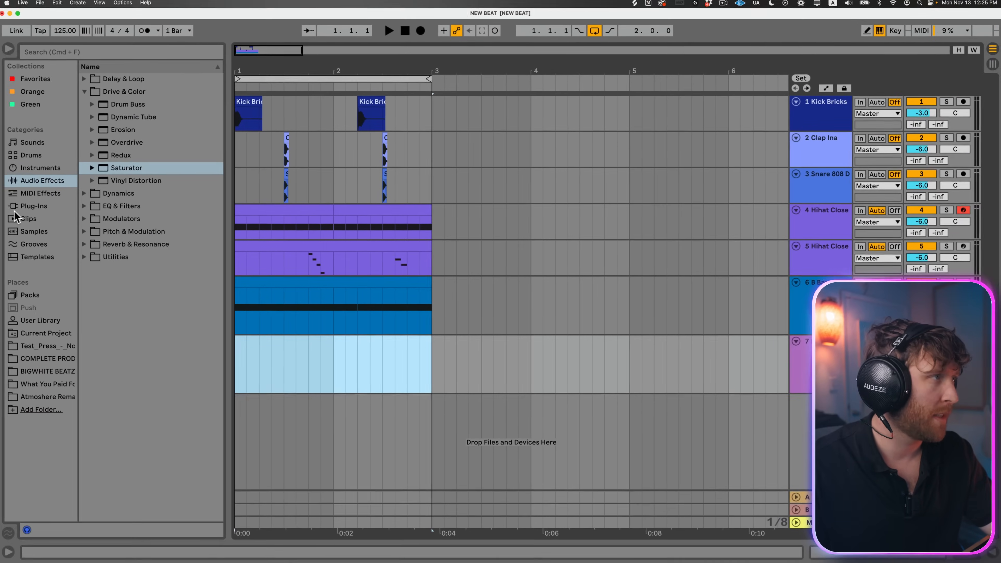
pyautogui.click(7, 156)
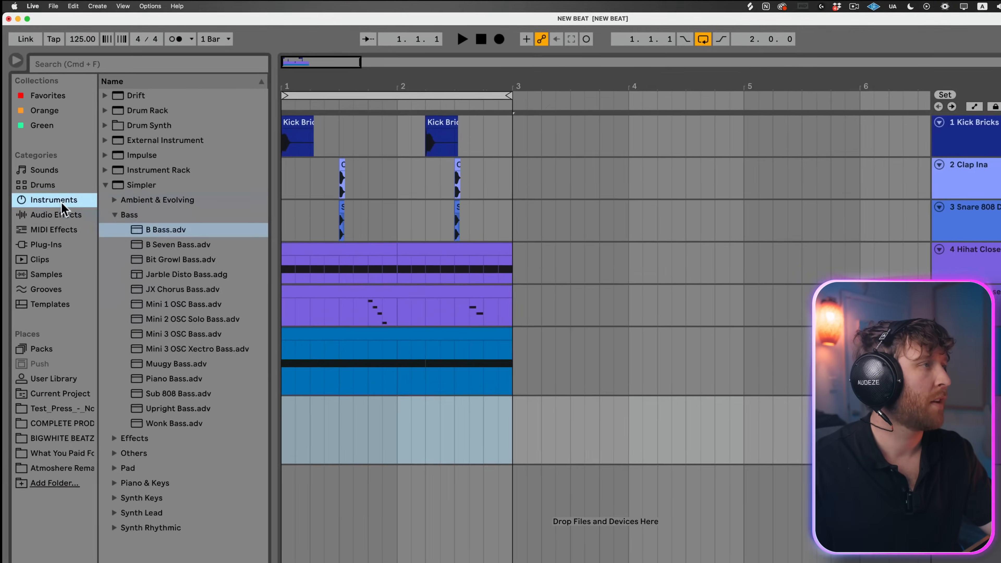
pyautogui.click(114, 215)
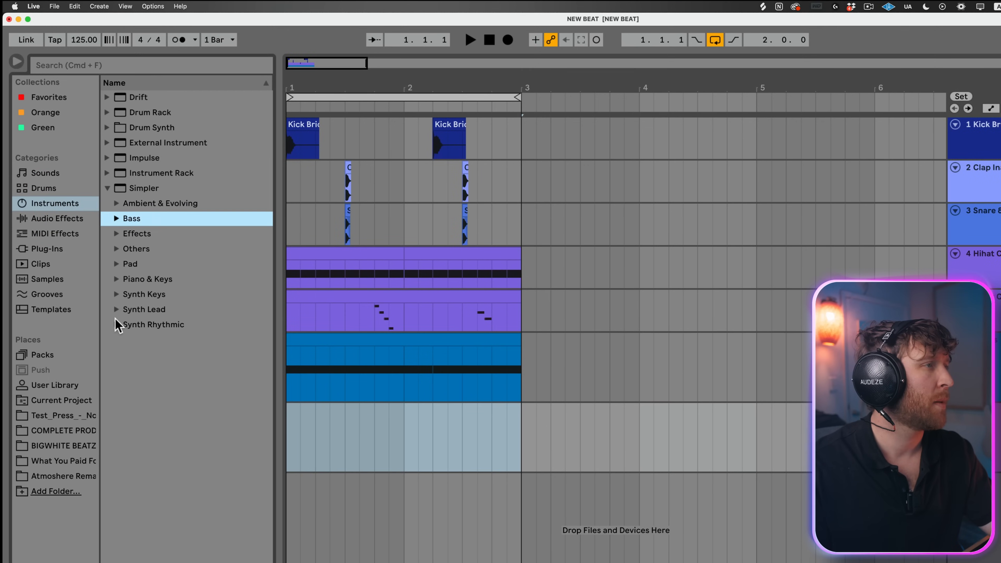
pyautogui.click(107, 173)
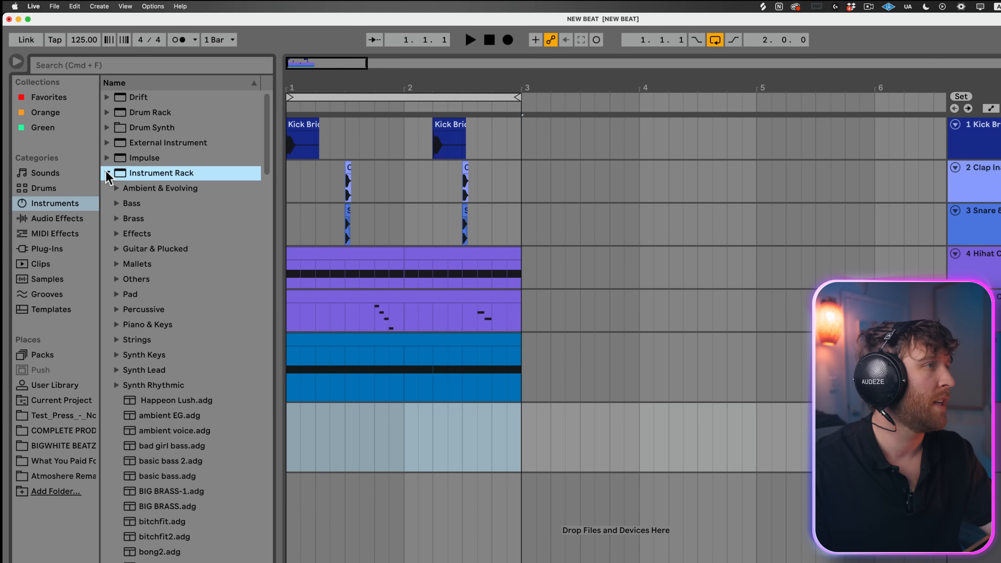
pyautogui.click(117, 264)
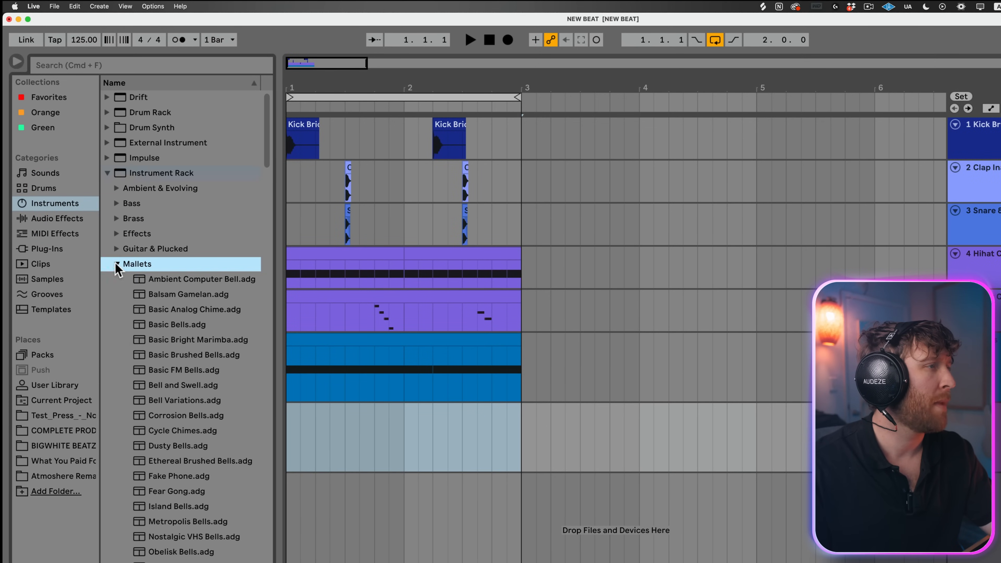
pyautogui.click(169, 416)
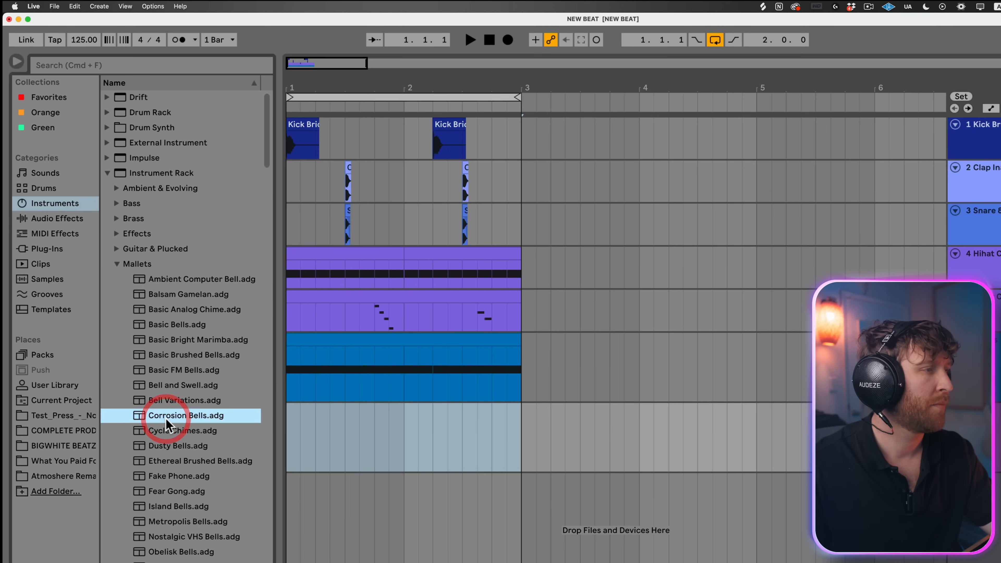
# Audition the mallet presets from Corrosion Bells down to Metropolis Bells, and load Metropolis Bells onto the new MIDI track.
pyautogui.press('Down')
pyautogui.press('Down')
pyautogui.press('Down')
pyautogui.press('Down')
pyautogui.press('Down')
pyautogui.press('Down')
pyautogui.press('Down')
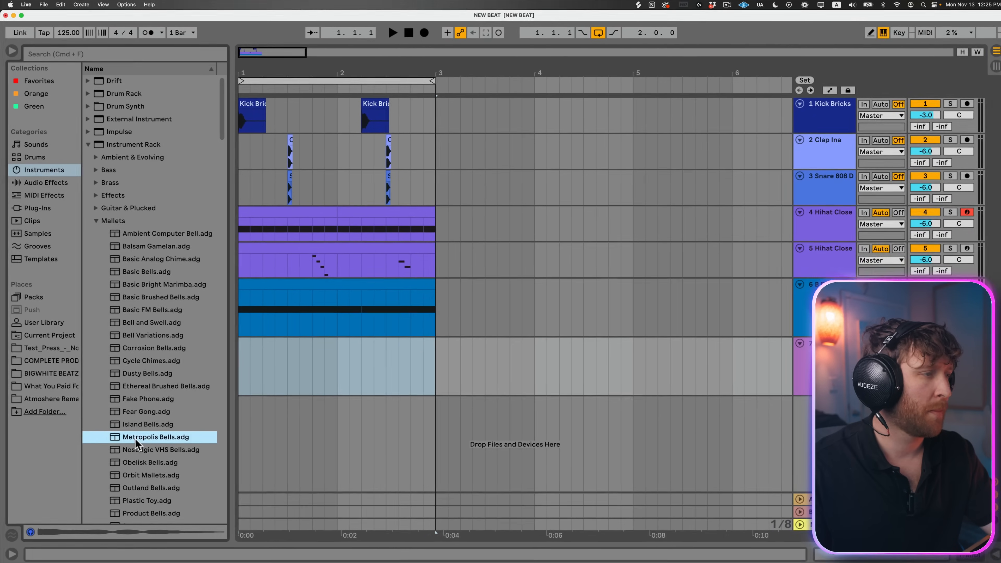
pyautogui.moveTo(164, 523); pyautogui.dragTo(321, 442)
pyautogui.click(266, 366)
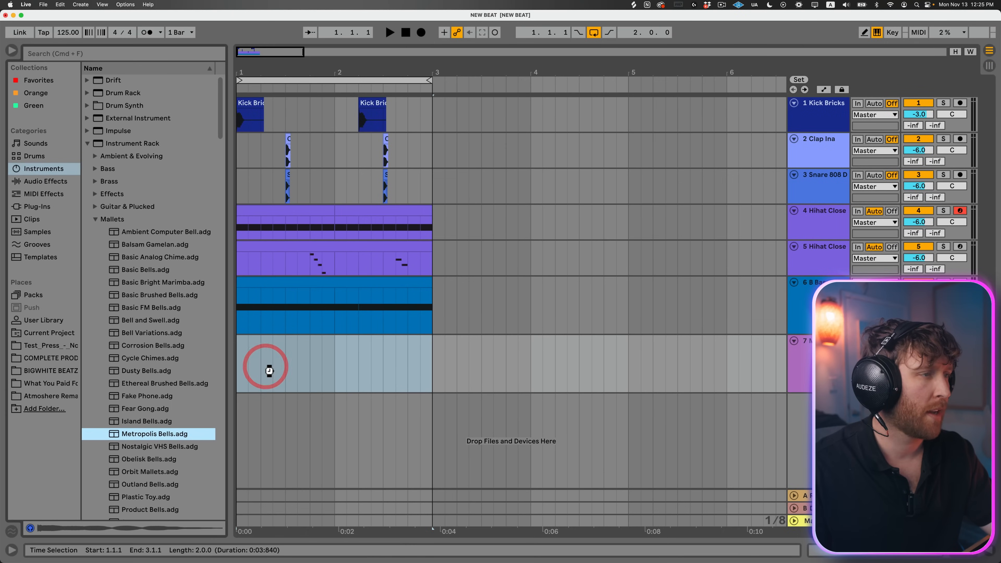
# Insert an empty two-bar MIDI clip across bars 1 and 2 of the Metropolis Bells track.
pyautogui.click(357, 284)
pyautogui.moveTo(433, 286); pyautogui.dragTo(154, 292)
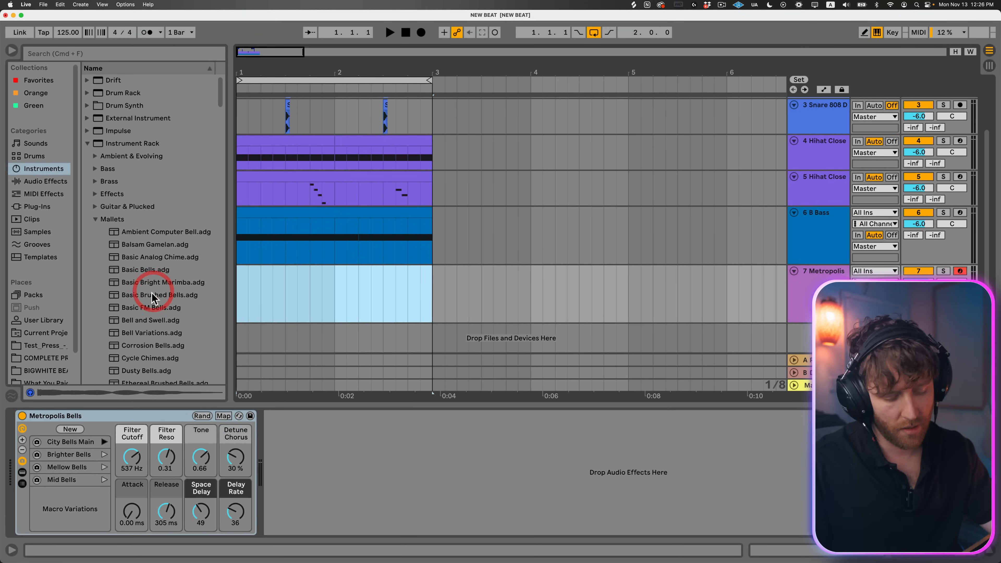
pyautogui.press('super+shift+m')
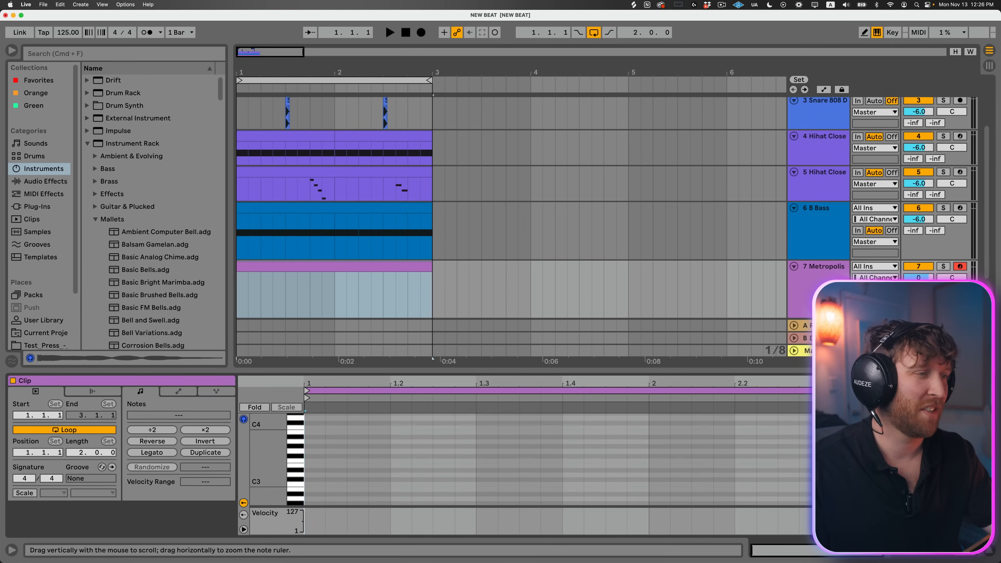
# Add a one-beat F3 note at the start of the bells clip and solo the Metropolis Bells track.
pyautogui.doubleClick(347, 460)
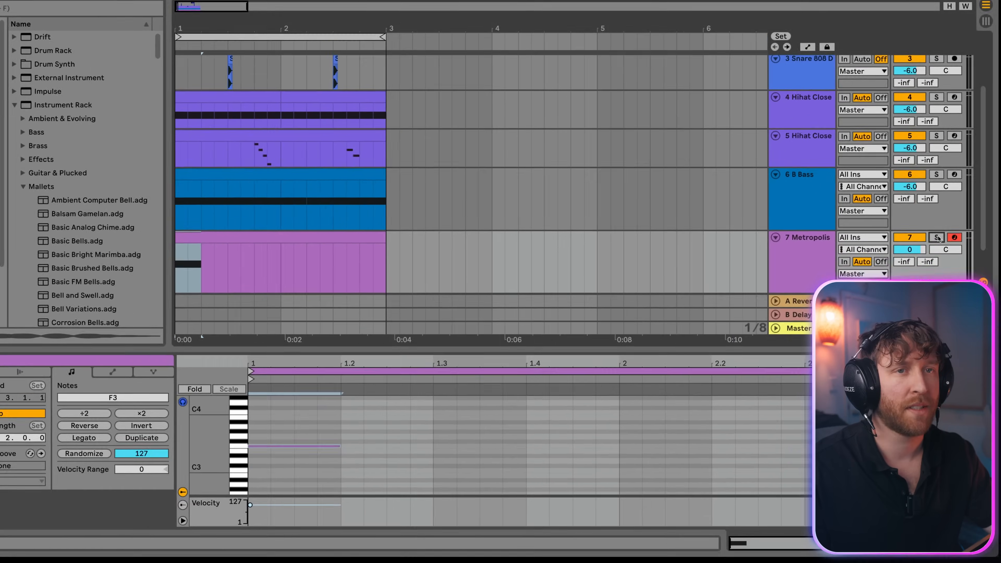
pyautogui.click(937, 237)
pyautogui.click(281, 238)
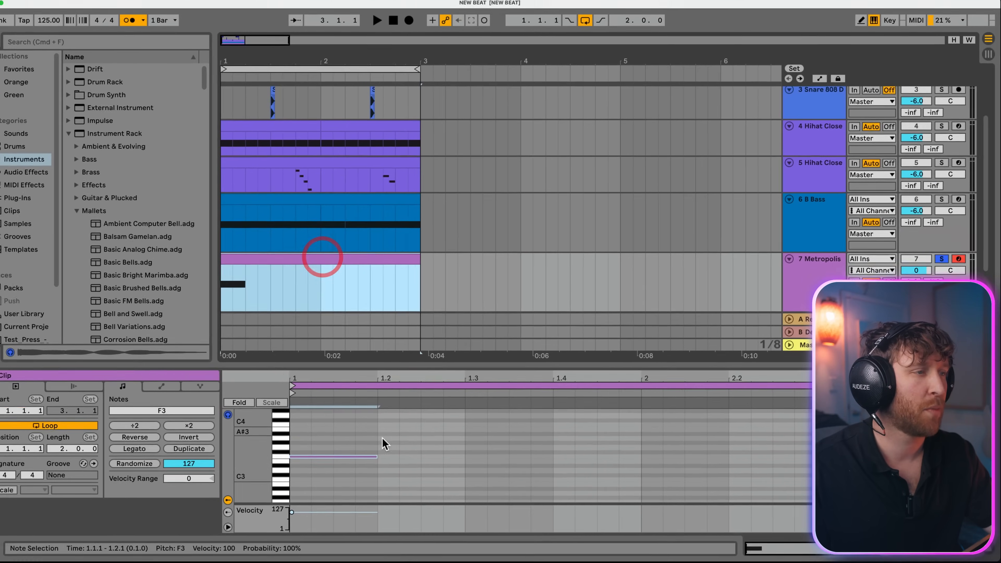
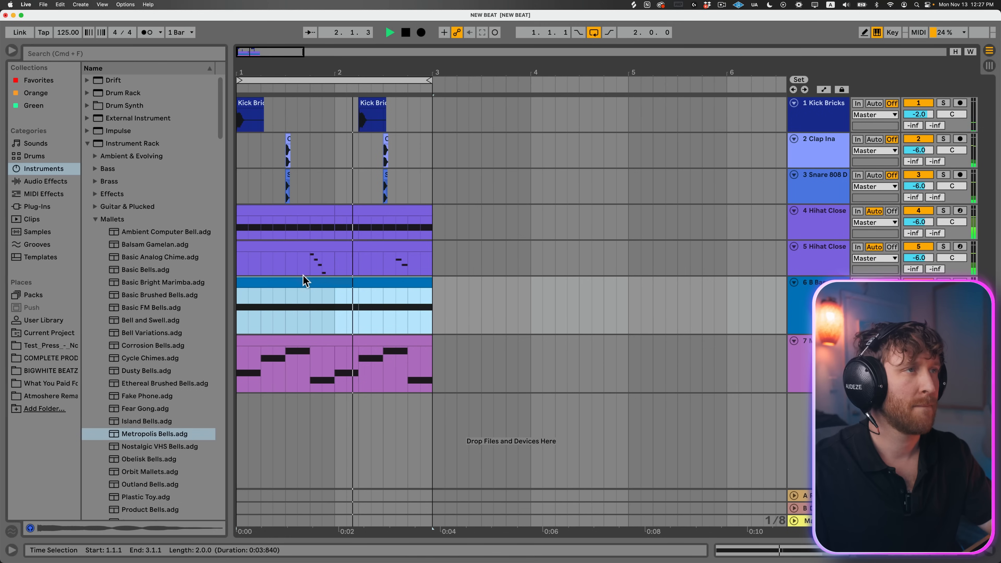
# Select the bells melody clip, stop playback and show the Metropolis Bells track's instrument device.
pyautogui.click(321, 343)
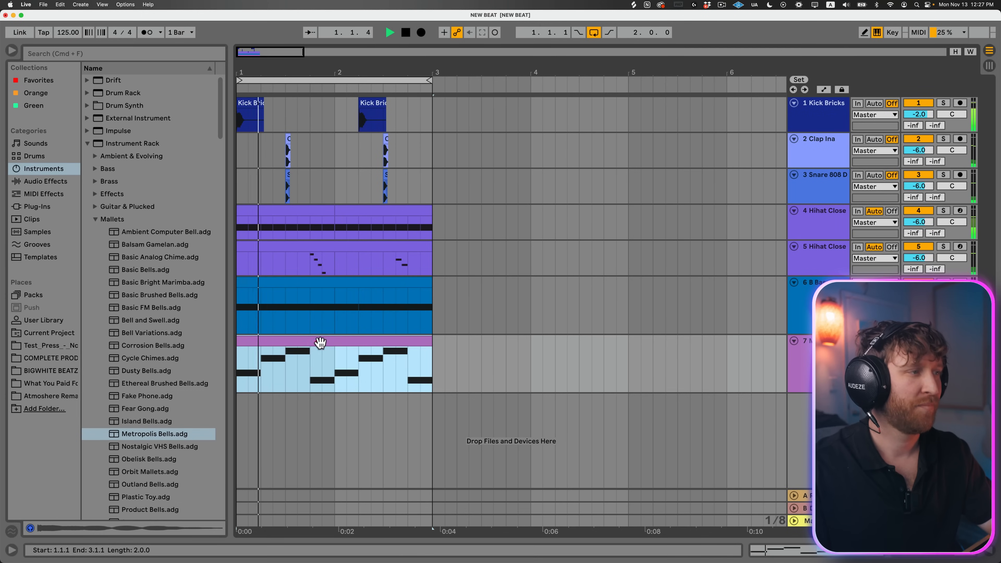
pyautogui.click(321, 342)
pyautogui.press('space')
pyautogui.doubleClick(823, 342)
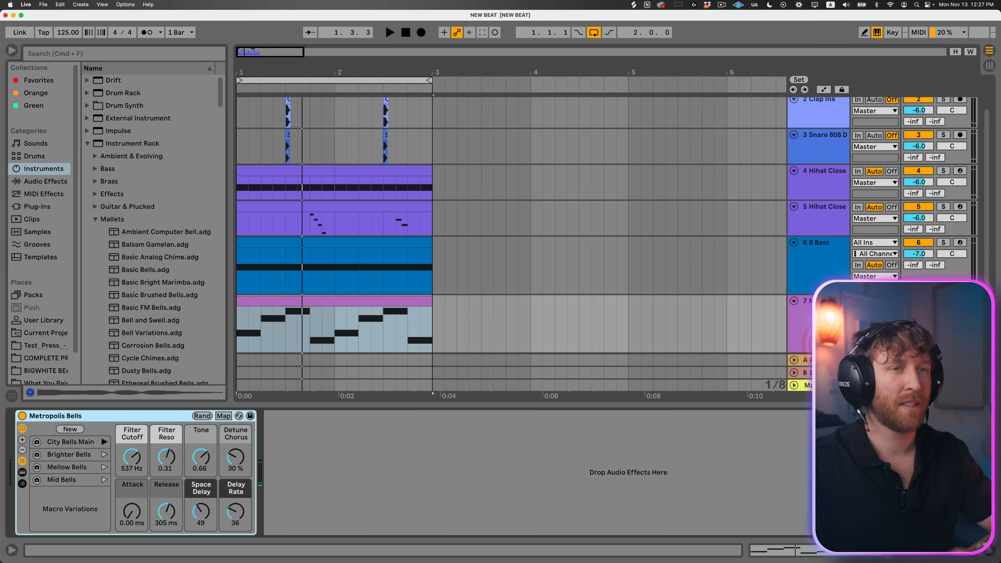
# Swap the Metropolis Bells instrument for the Nostalgic VHS Bells mallet preset and play the beat with it.
pyautogui.scroll(-2, 636, 307)
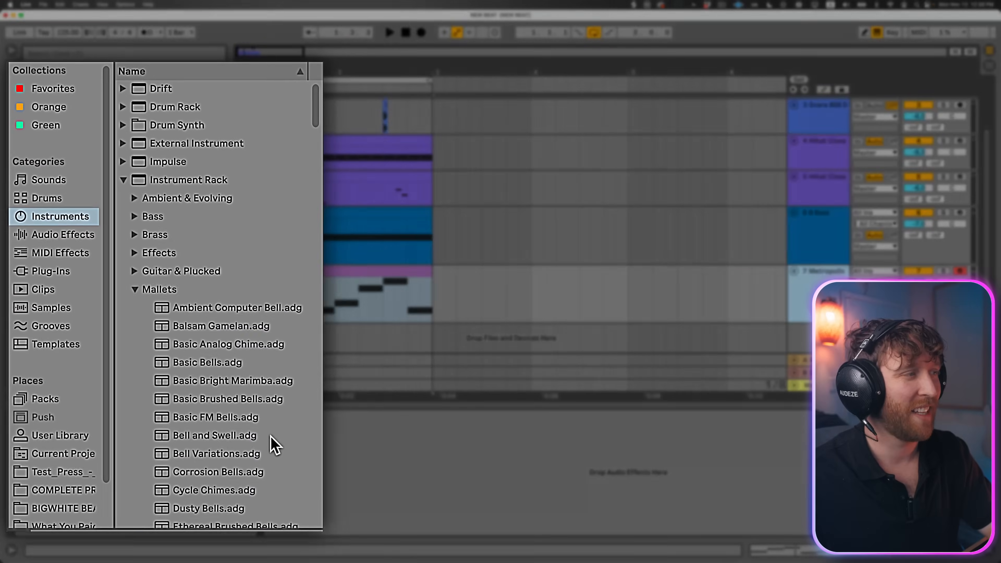
pyautogui.scroll(-14, 236, 484)
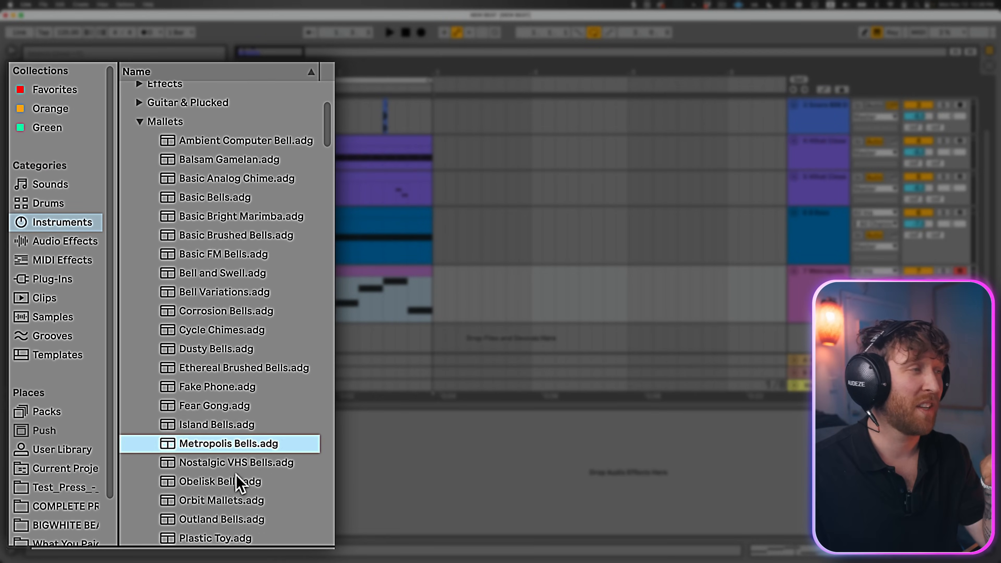
pyautogui.moveTo(213, 178); pyautogui.dragTo(362, 275)
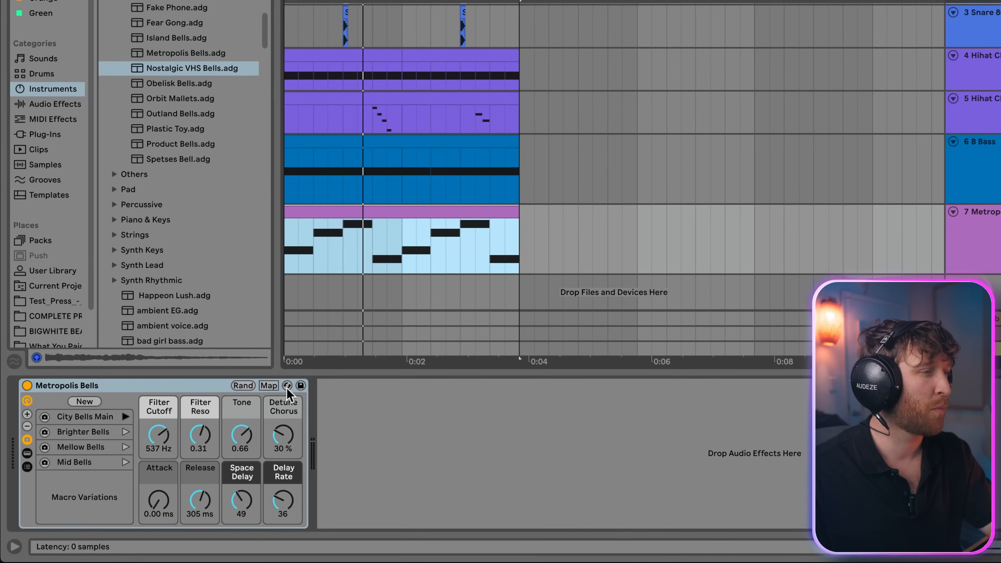
pyautogui.click(238, 415)
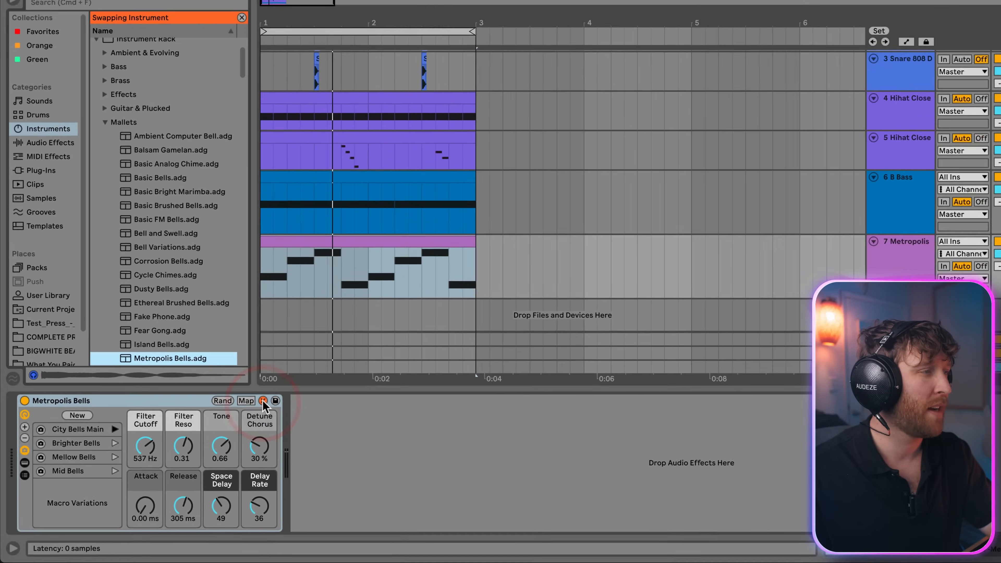
pyautogui.scroll(-5, 180, 296)
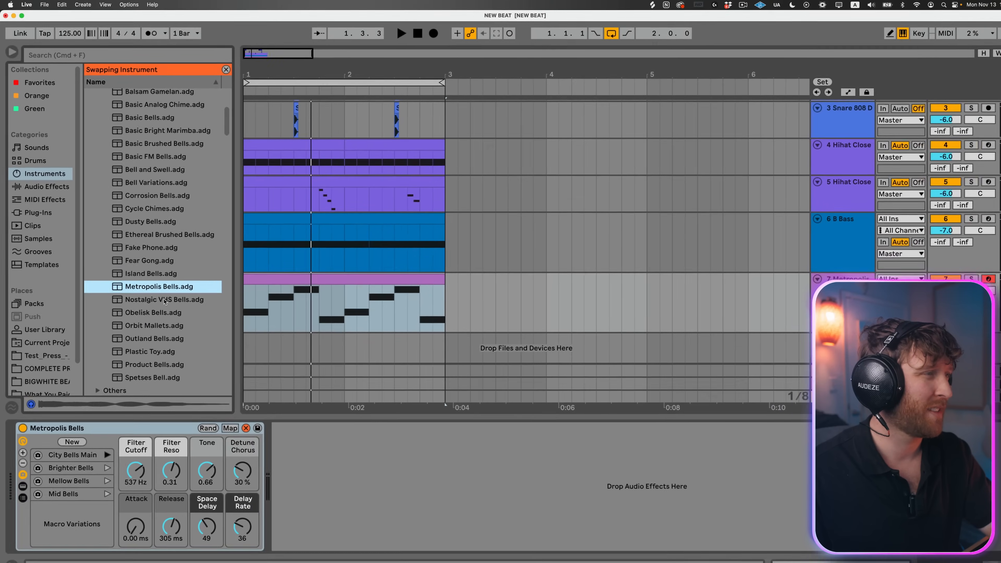
pyautogui.doubleClick(192, 349)
pyautogui.press('space')
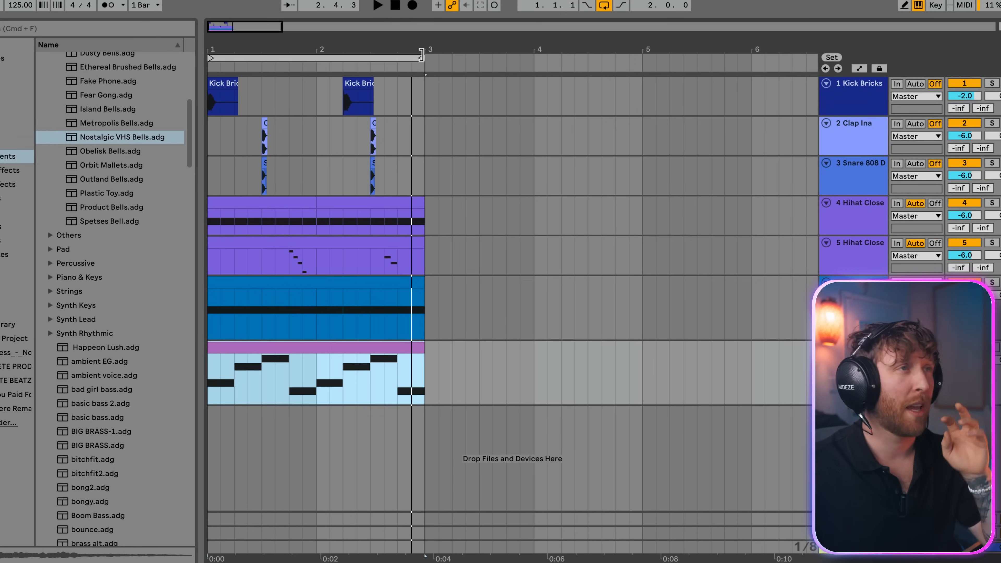
pyautogui.moveTo(422, 56)
pyautogui.mouseDown()
pyautogui.moveTo(530, 58)
pyautogui.moveTo(427, 61)
pyautogui.mouseUp()
pyautogui.doubleClick(412, 148)
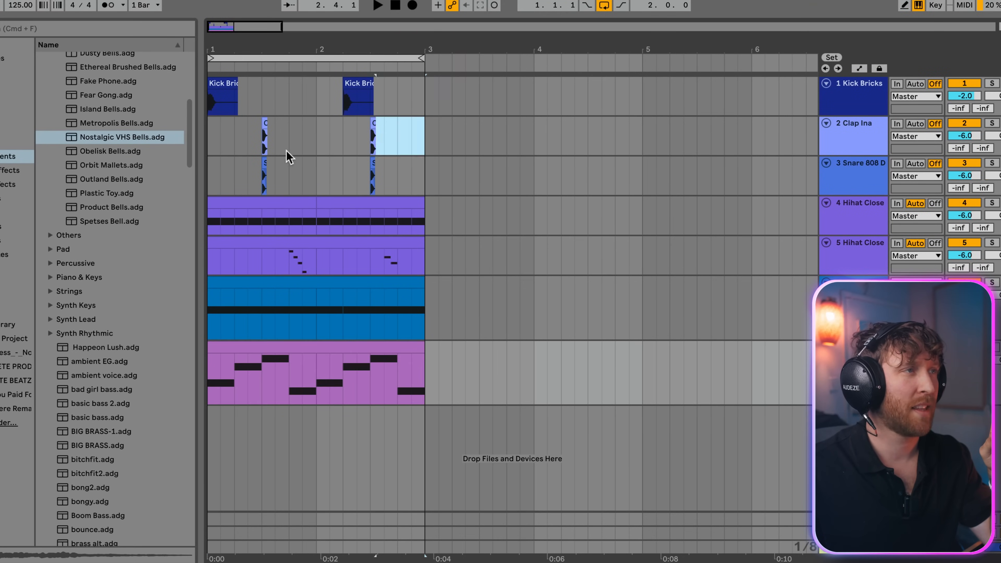
pyautogui.moveTo(289, 157); pyautogui.dragTo(116, 159)
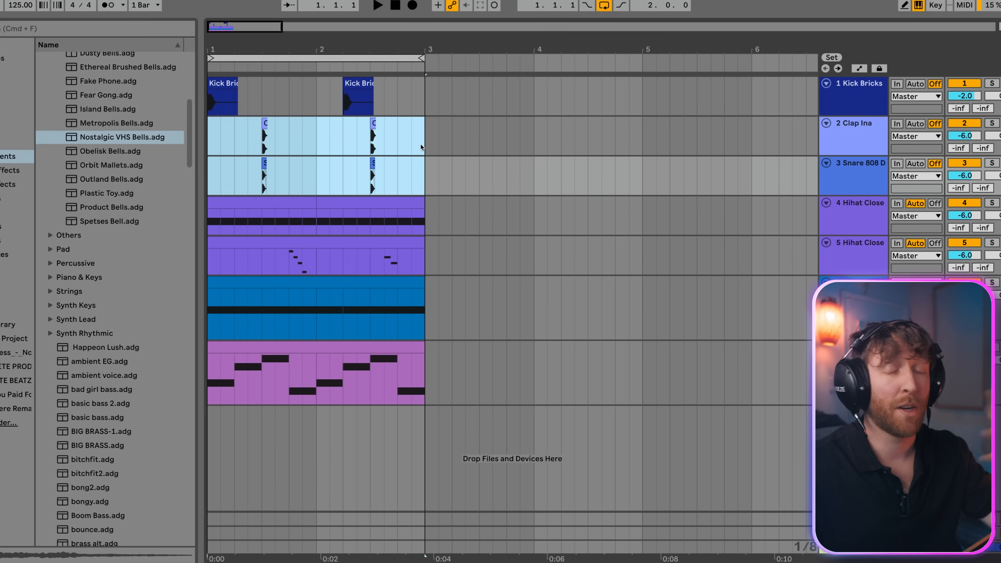
# Turn off looping, duplicate the first two bars of the drum and bass tracks to bar 3, and play the copy.
pyautogui.click(607, 6)
pyautogui.click(423, 99)
pyautogui.moveTo(412, 111); pyautogui.dragTo(182, 295)
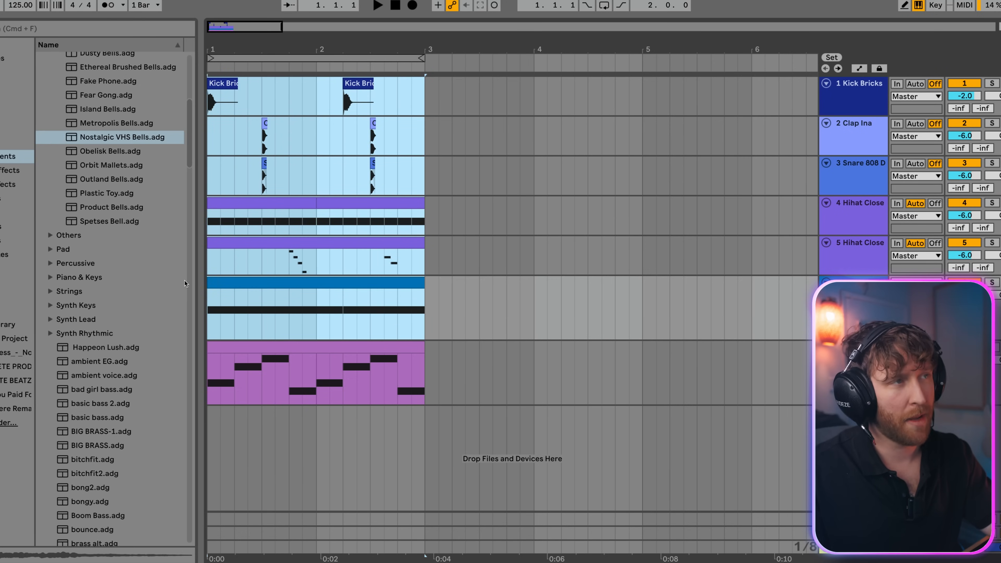
pyautogui.press('super+d')
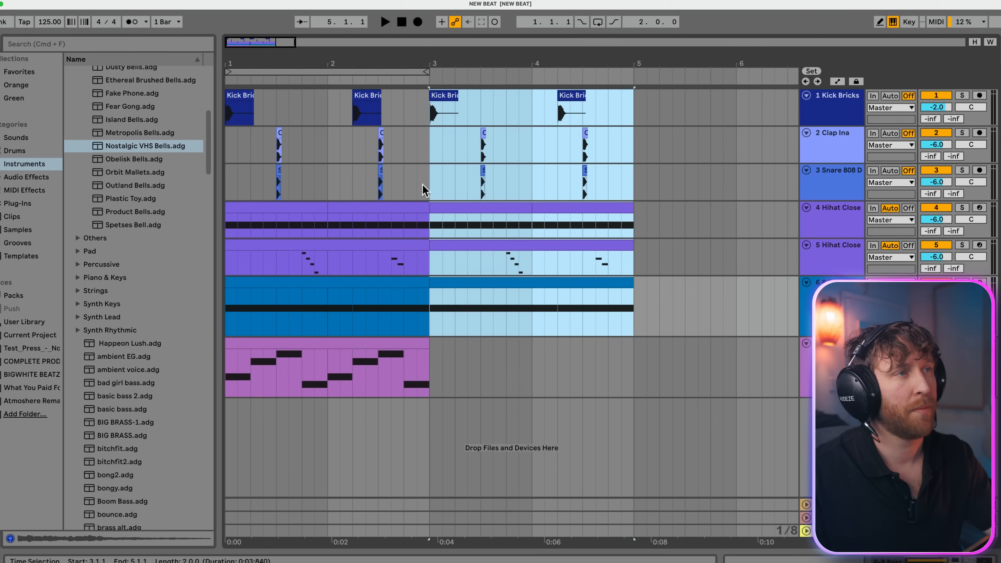
pyautogui.press('space')
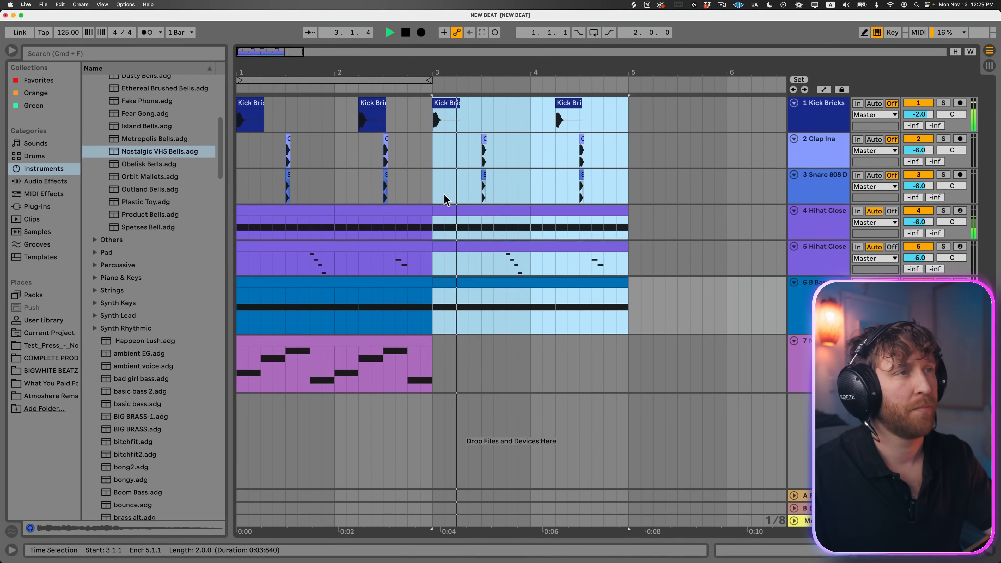
pyautogui.moveTo(513, 71); pyautogui.dragTo(385, 70)
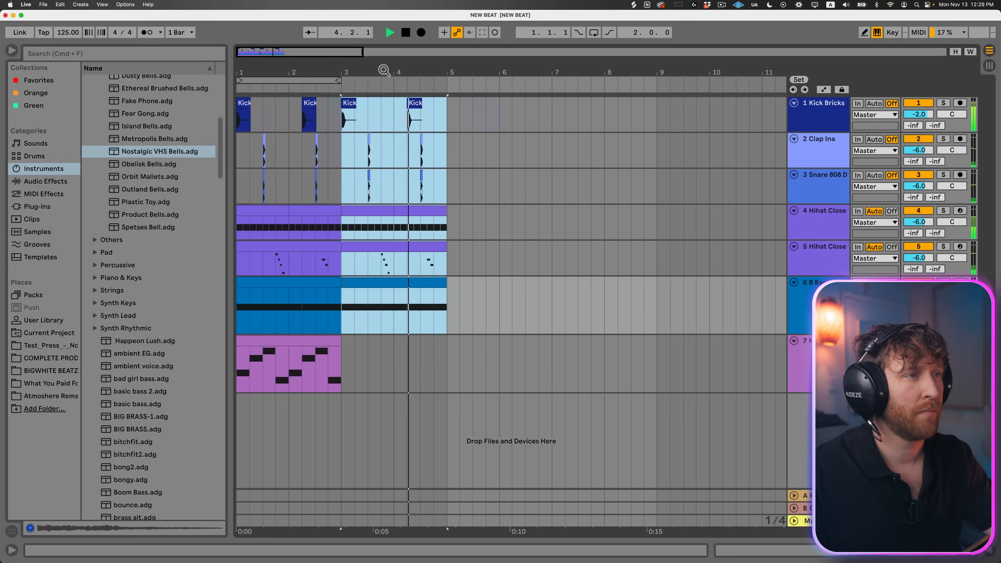
pyautogui.press('space')
# Select the duplicated bass clip starting at bar 3 and bring up the bass track's Saturator.
pyautogui.click(402, 282)
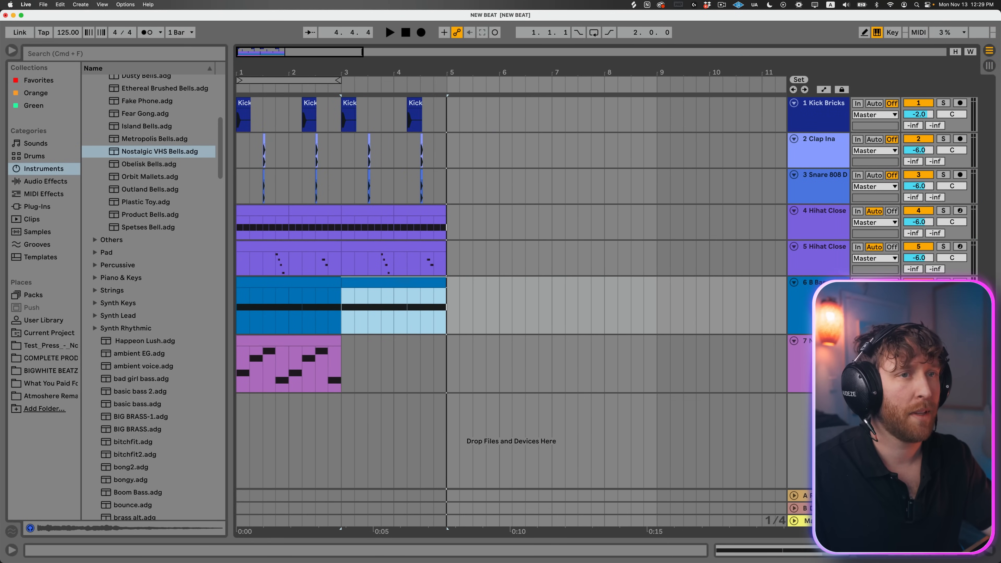
pyautogui.doubleClick(828, 281)
pyautogui.click(380, 281)
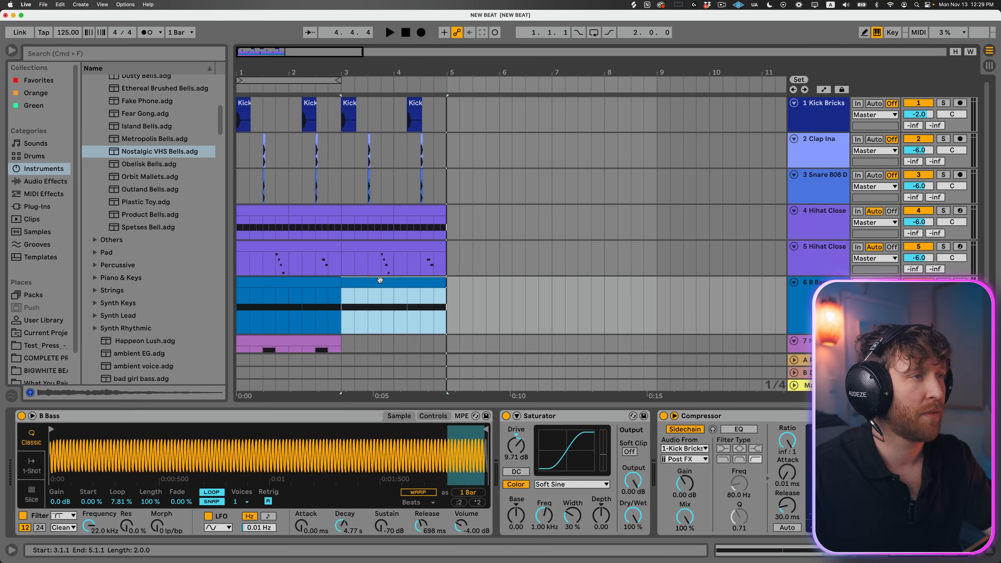
pyautogui.scroll(-3, 380, 280)
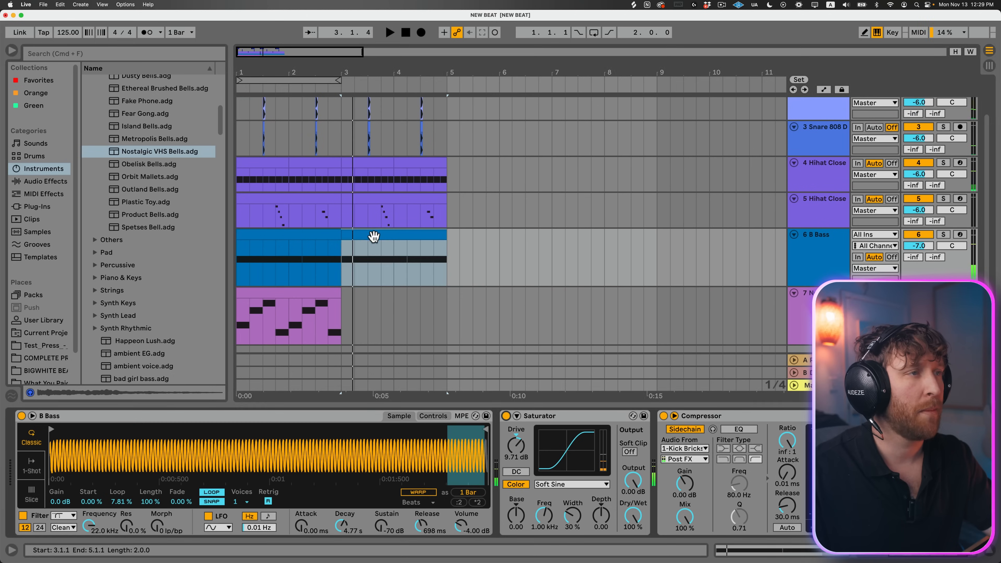
pyautogui.click(374, 236)
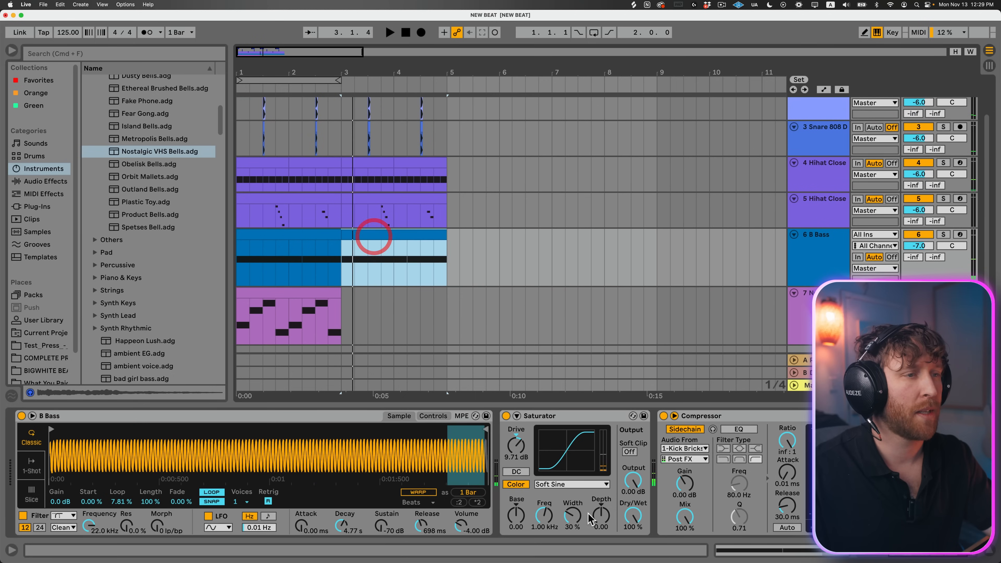
pyautogui.click(563, 415)
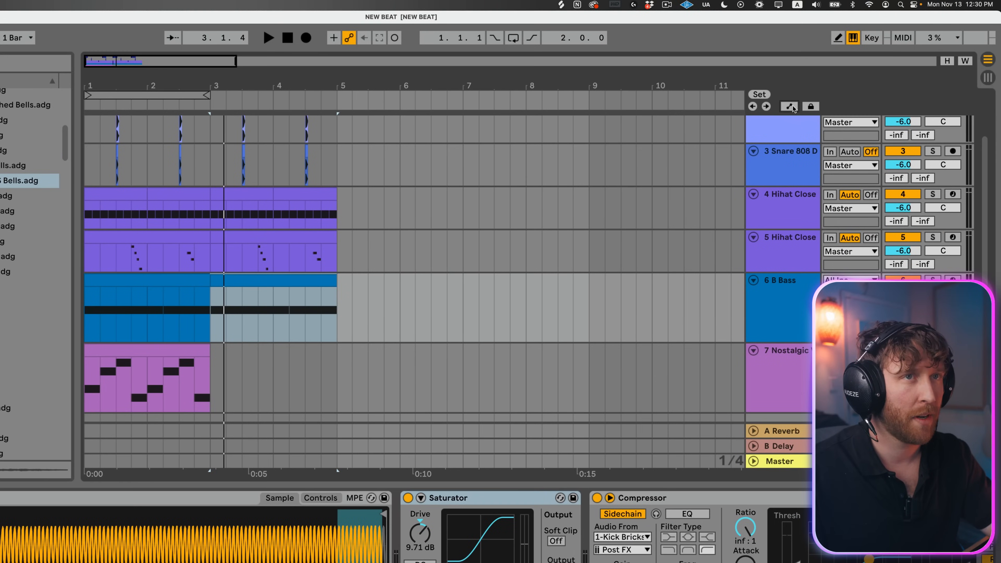
# Show the bass track's Saturator Drive automation and add a 9.71 dB breakpoint at the start of bar 3.
pyautogui.click(792, 107)
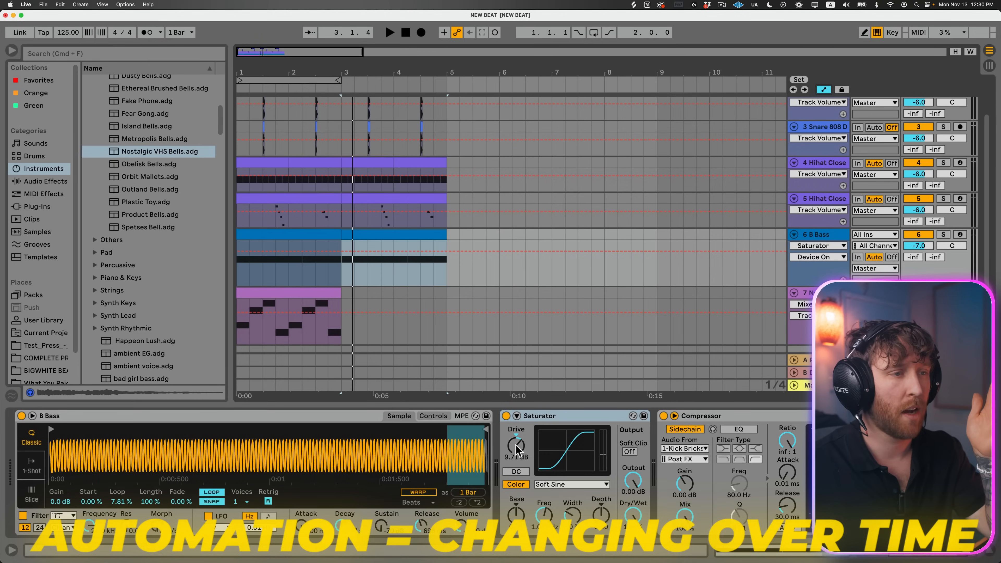
pyautogui.click(517, 448)
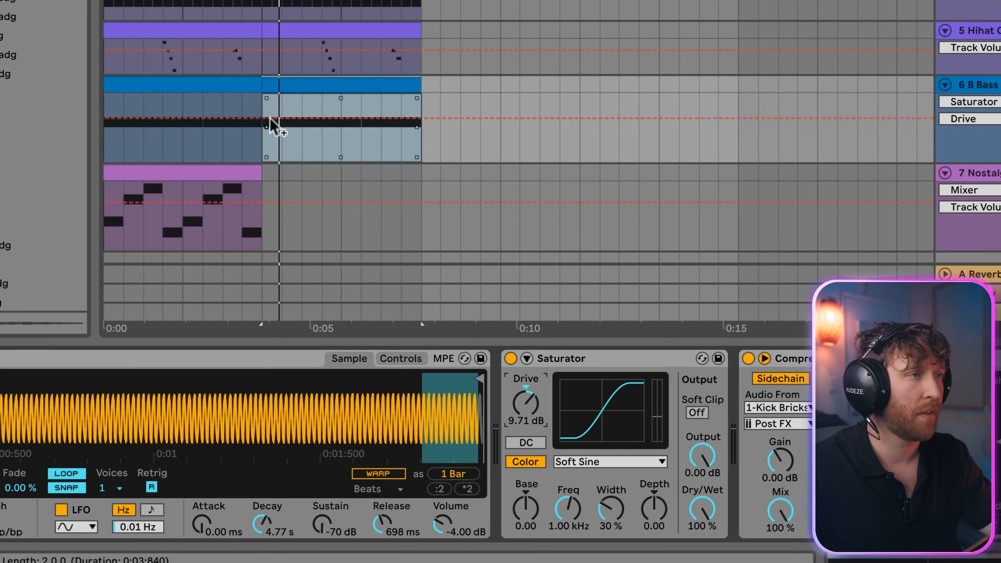
pyautogui.click(260, 118)
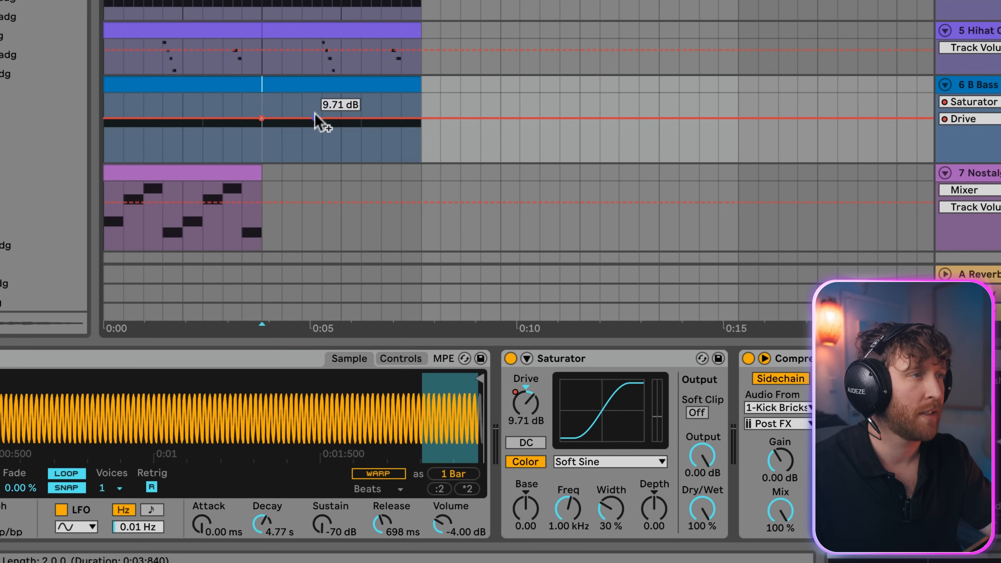
# Try ramping the bass Saturator Drive automation down to -36.0 dB from bar 3, play it, and undo the ramp.
pyautogui.moveTo(321, 118); pyautogui.dragTo(381, 160)
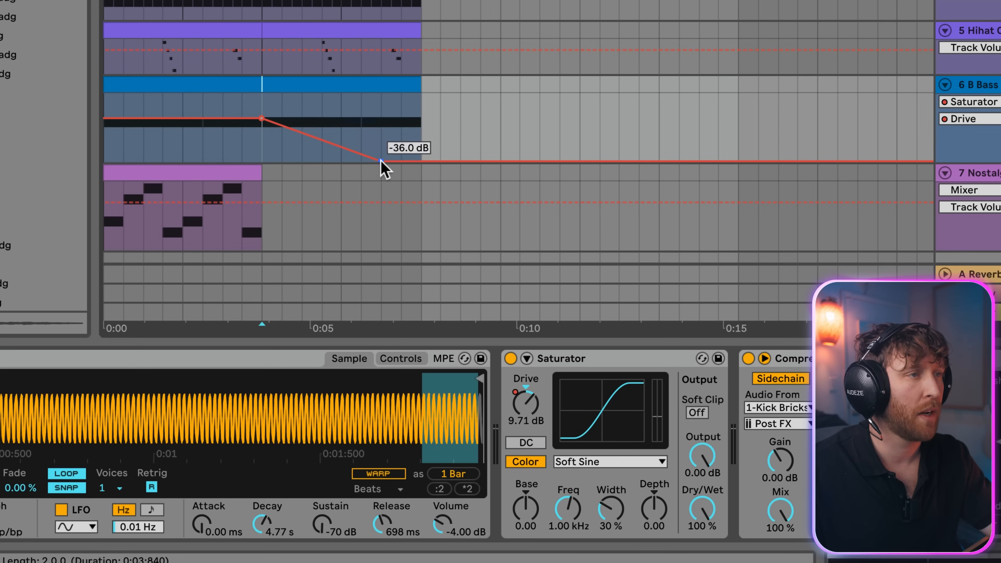
pyautogui.click(314, 87)
pyautogui.press('space')
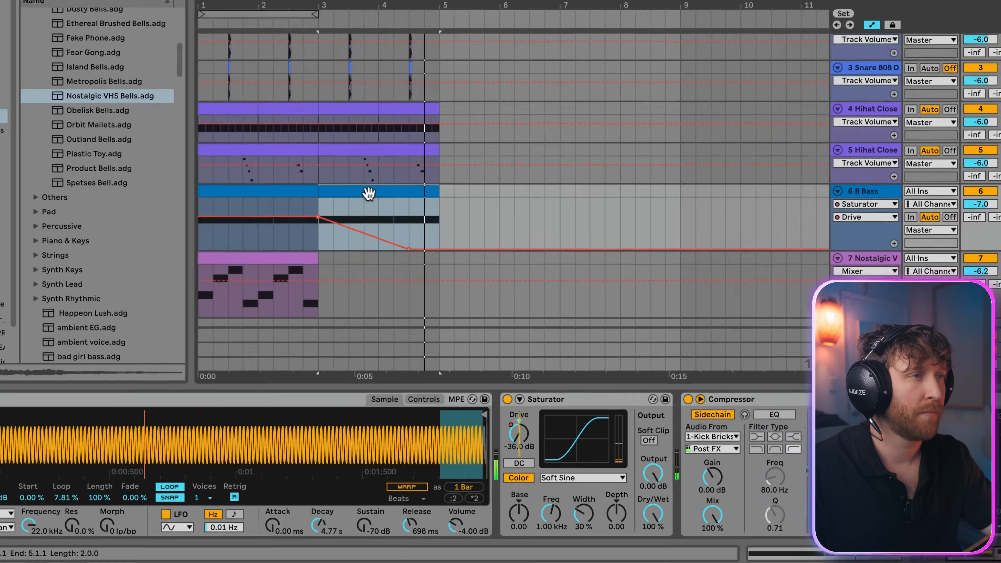
pyautogui.press('space')
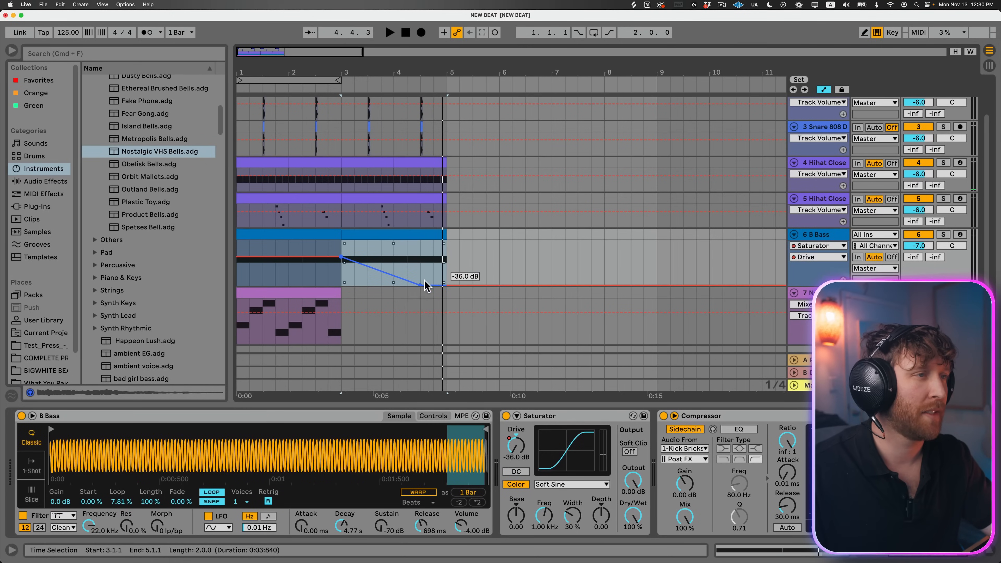
pyautogui.press('super+z')
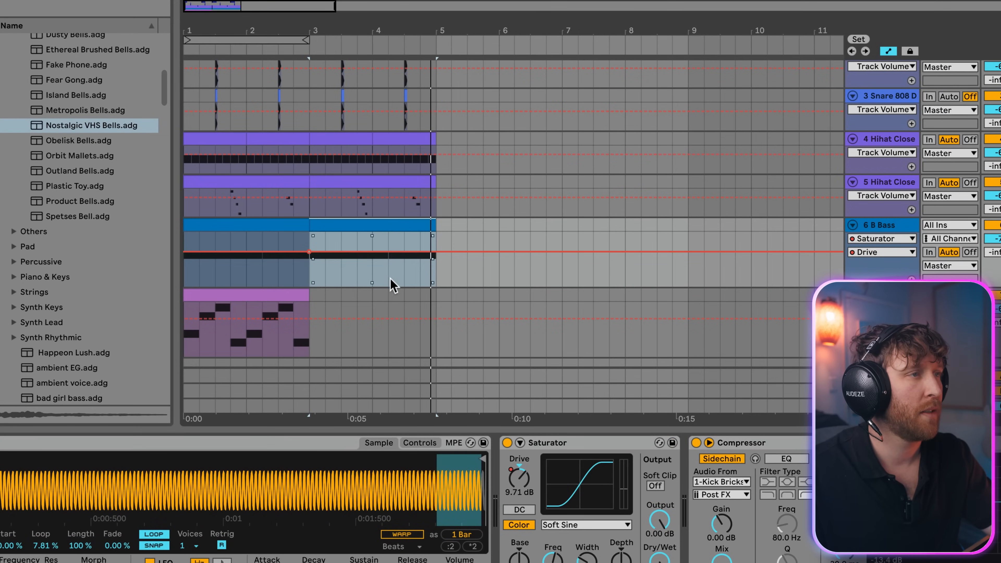
# Lower the bass Saturator Drive automation across bars 3 and 4 to about -0.17 dB and play the result.
pyautogui.click(354, 278)
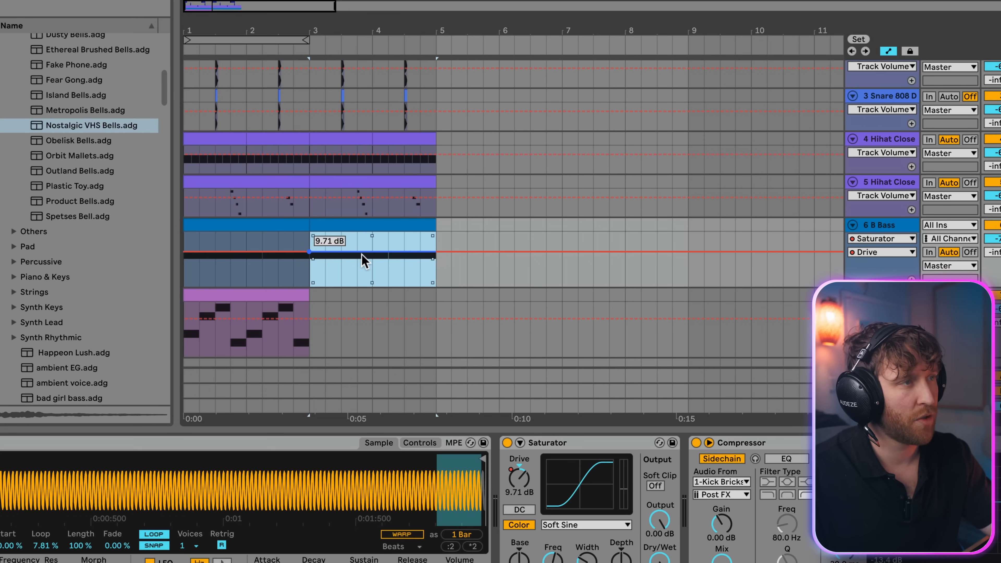
pyautogui.moveTo(362, 255); pyautogui.dragTo(368, 262)
pyautogui.press('space')
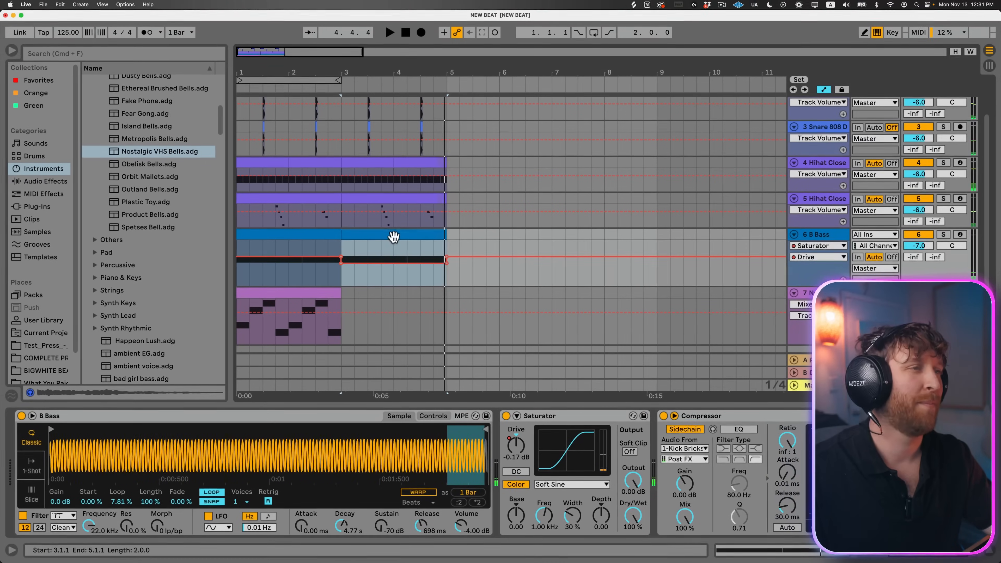
pyautogui.click(392, 238)
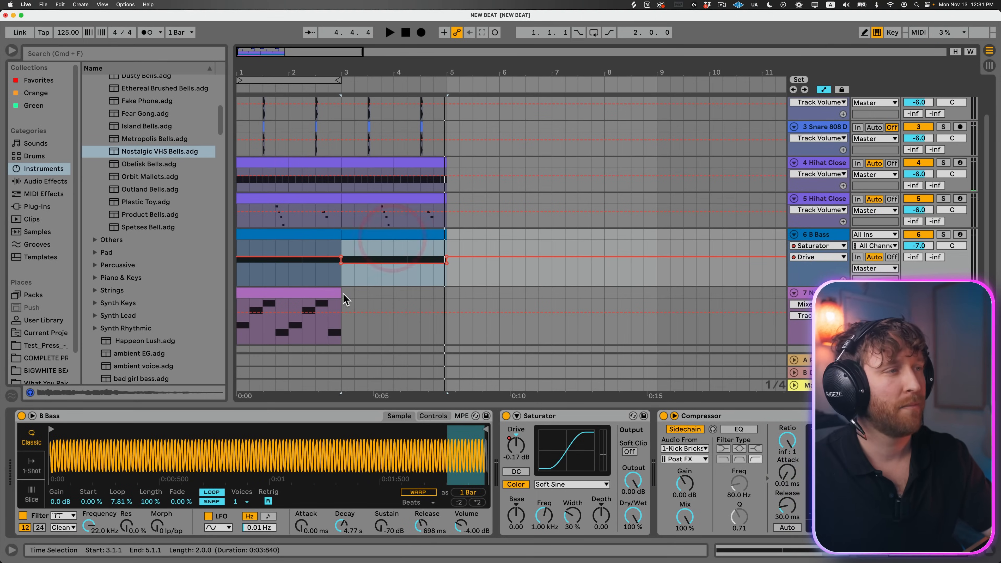
# Duplicate the two-bar bell clip to bar 3, transpose all notes of the copy down one octave, and play it.
pyautogui.click(294, 295)
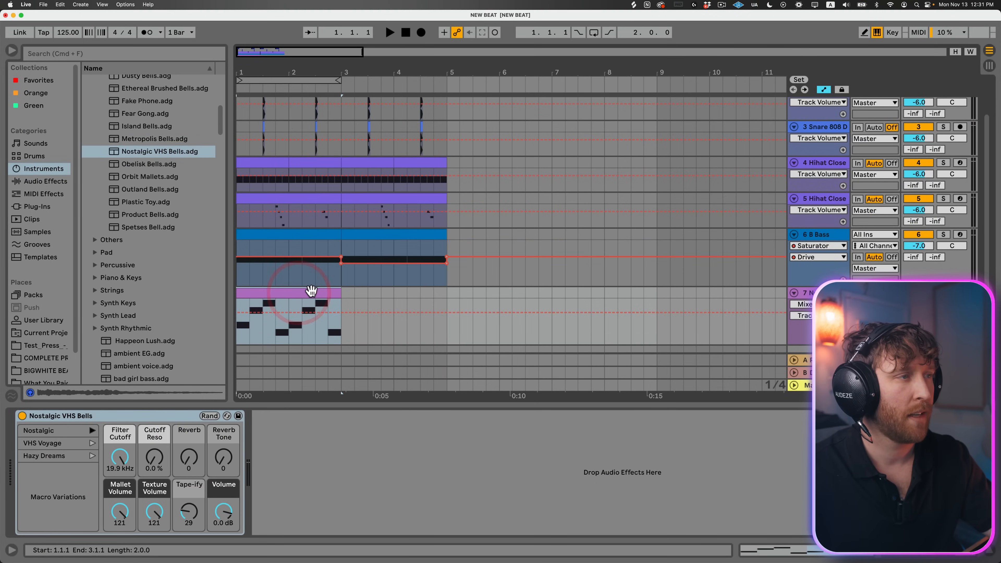
pyautogui.press('super+d')
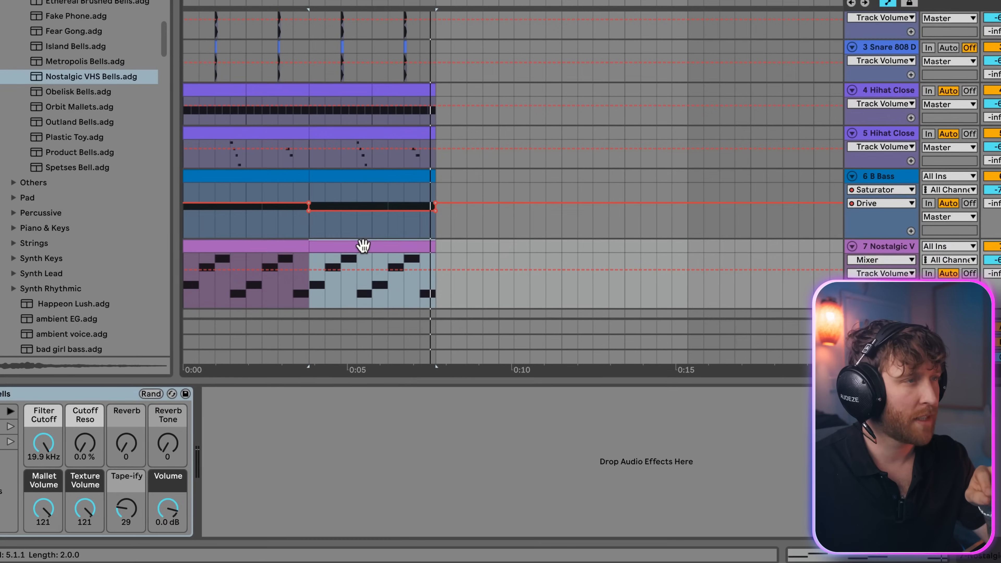
pyautogui.doubleClick(385, 318)
pyautogui.moveTo(296, 398); pyautogui.dragTo(991, 487)
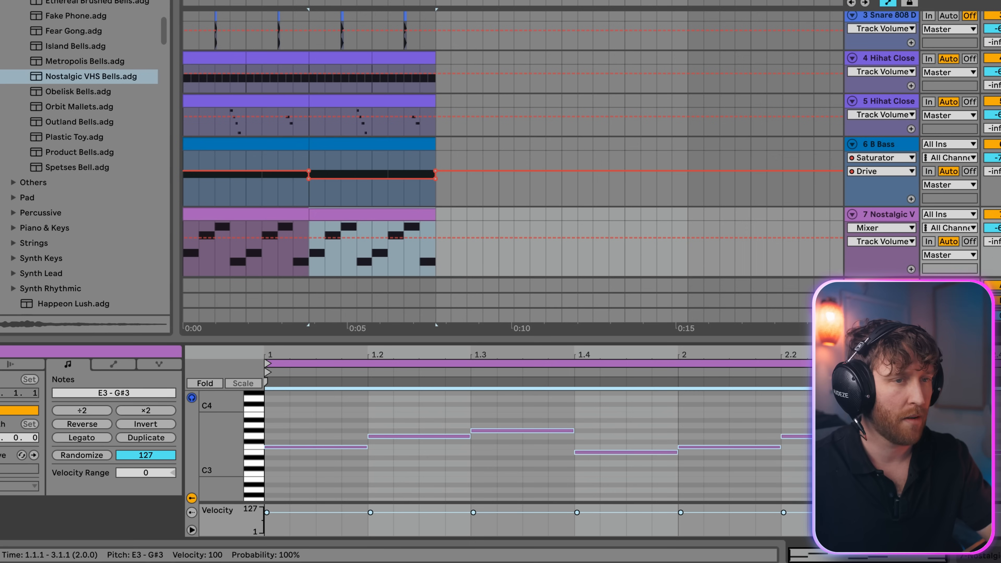
pyautogui.hotkey('shift', 'Down')
pyautogui.press('space')
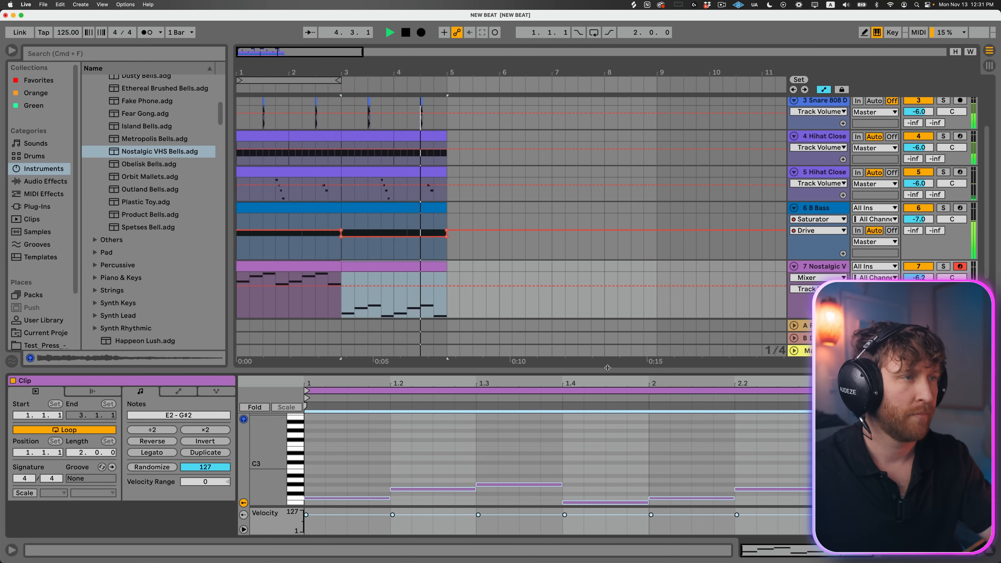
pyautogui.press('space')
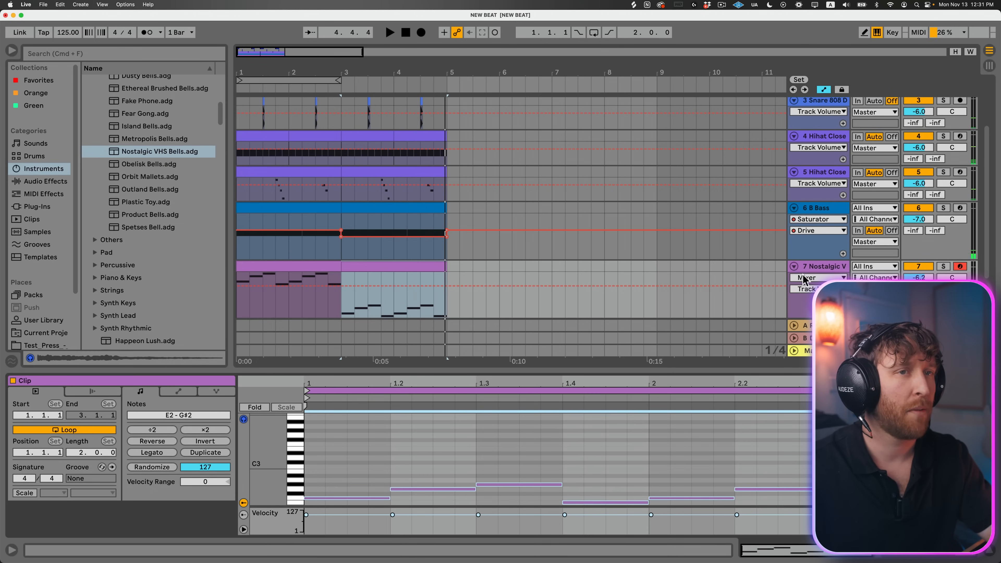
# Show the bell track's Filter Cutoff automation, lower it to about 1.26 kHz across bars 3 and 4, and play it.
pyautogui.click(827, 268)
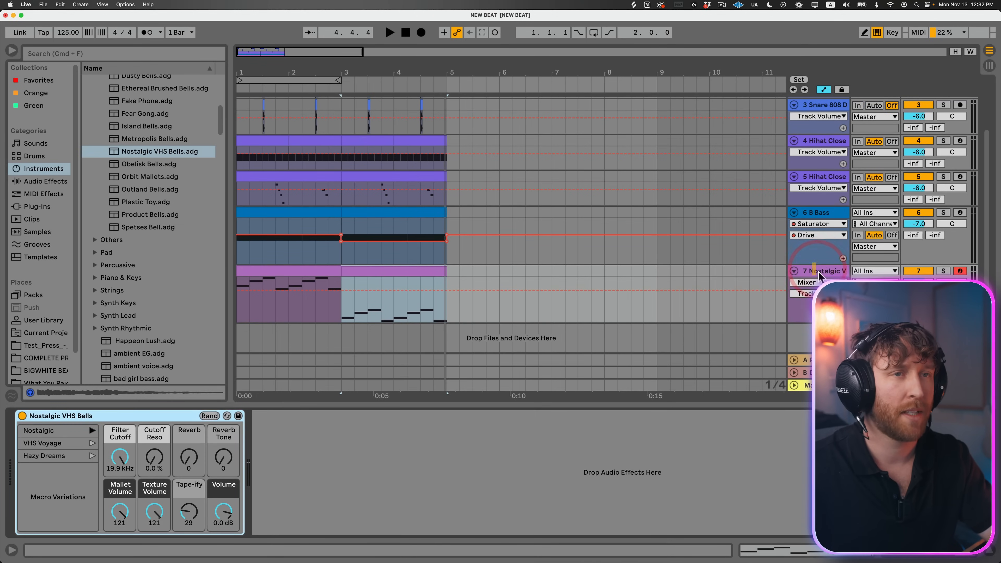
pyautogui.click(818, 271)
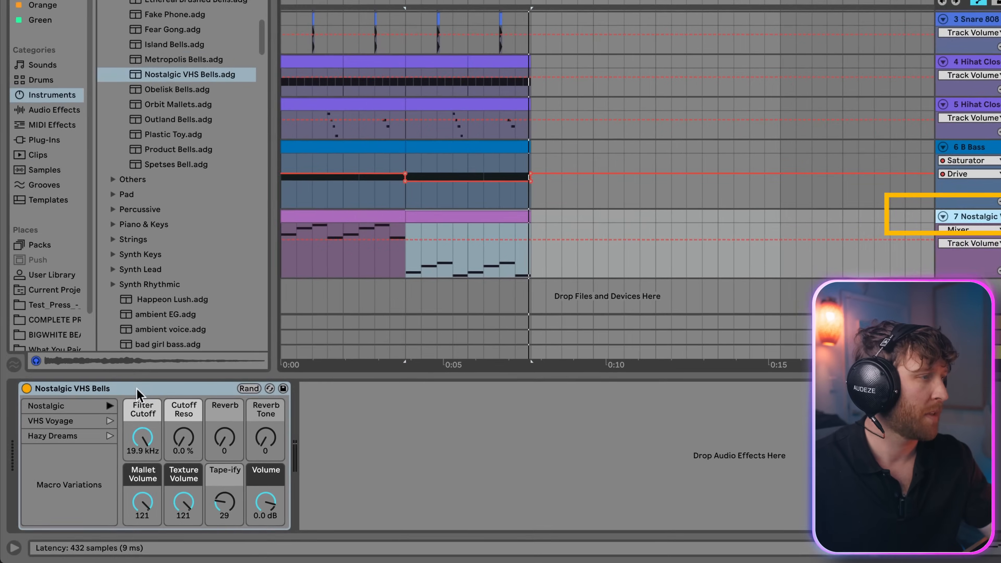
pyautogui.click(117, 420)
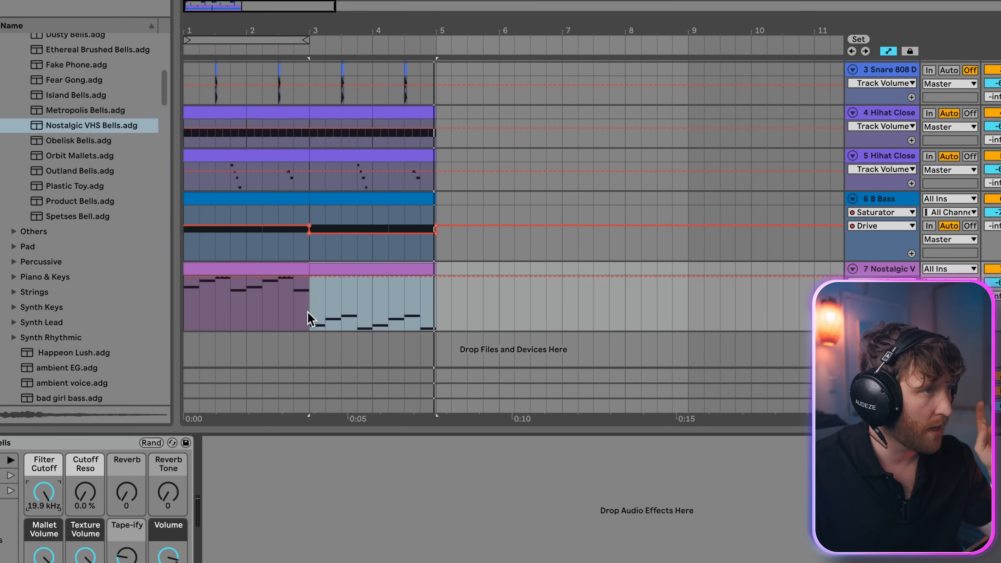
pyautogui.moveTo(309, 318); pyautogui.dragTo(444, 312)
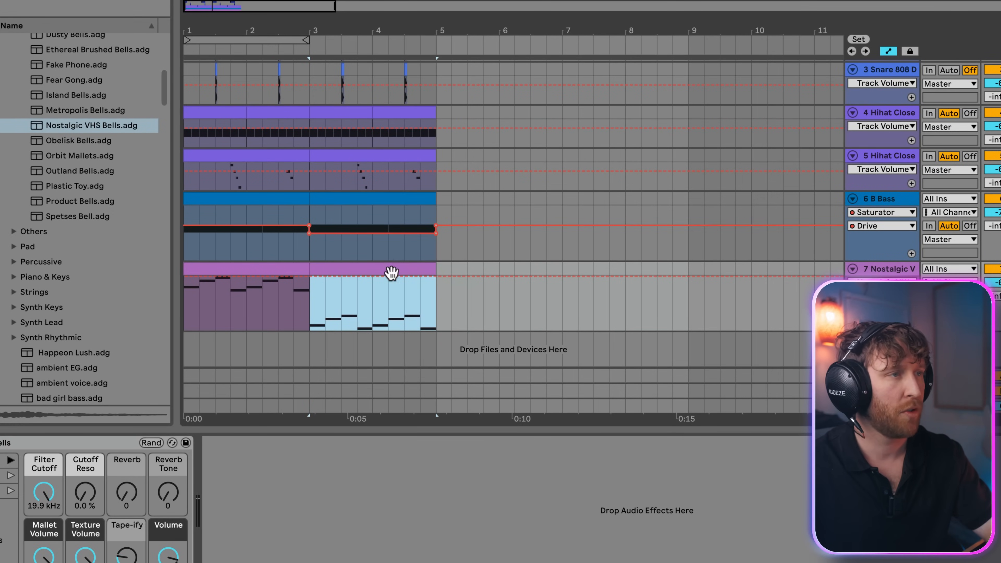
pyautogui.moveTo(375, 279); pyautogui.dragTo(390, 295)
pyautogui.press('space')
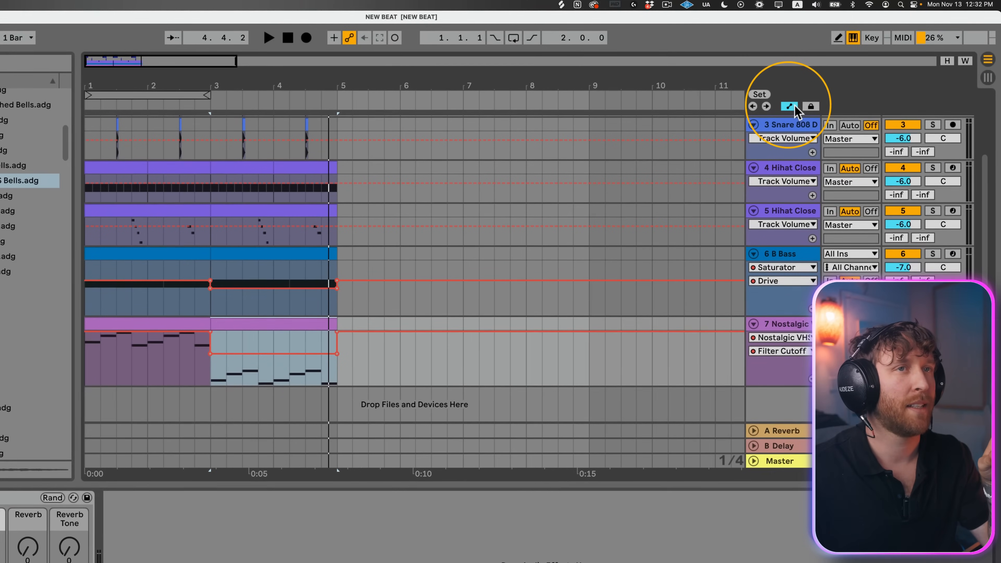
# Turn off the automation view and duplicate bars 3 and 4 of all tracks to bar 5.
pyautogui.click(794, 106)
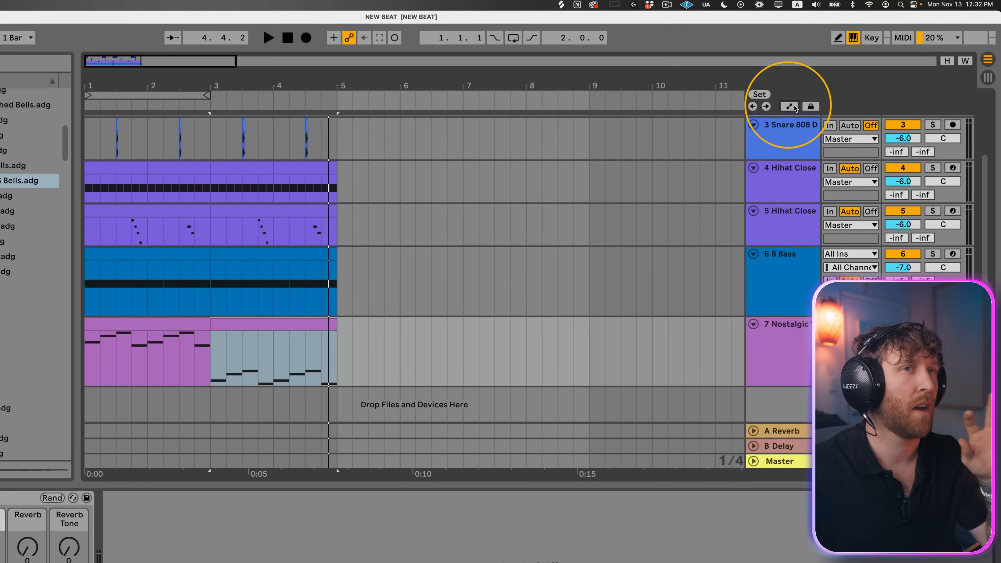
pyautogui.moveTo(338, 380); pyautogui.dragTo(210, 1)
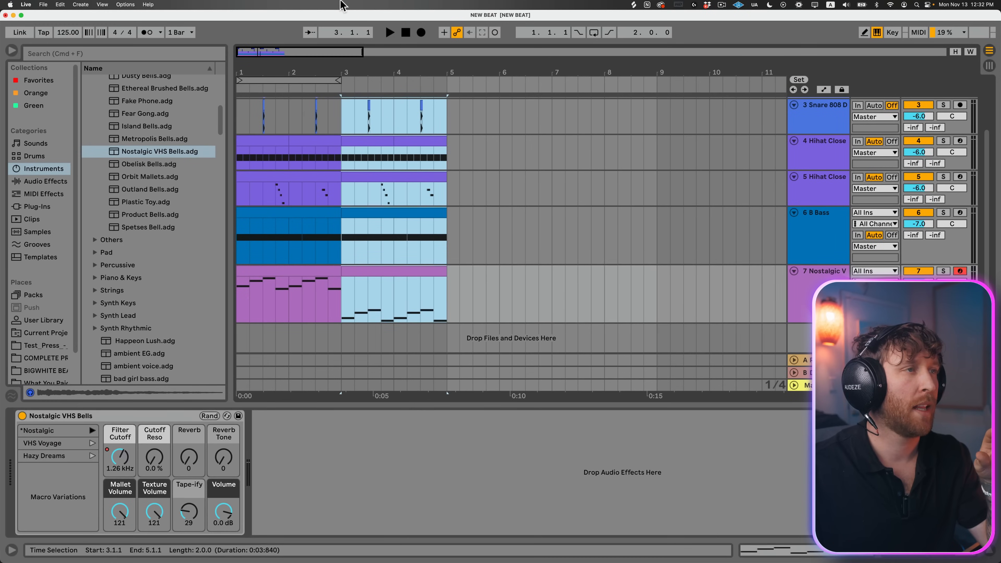
pyautogui.moveTo(340, 0); pyautogui.dragTo(340, 1)
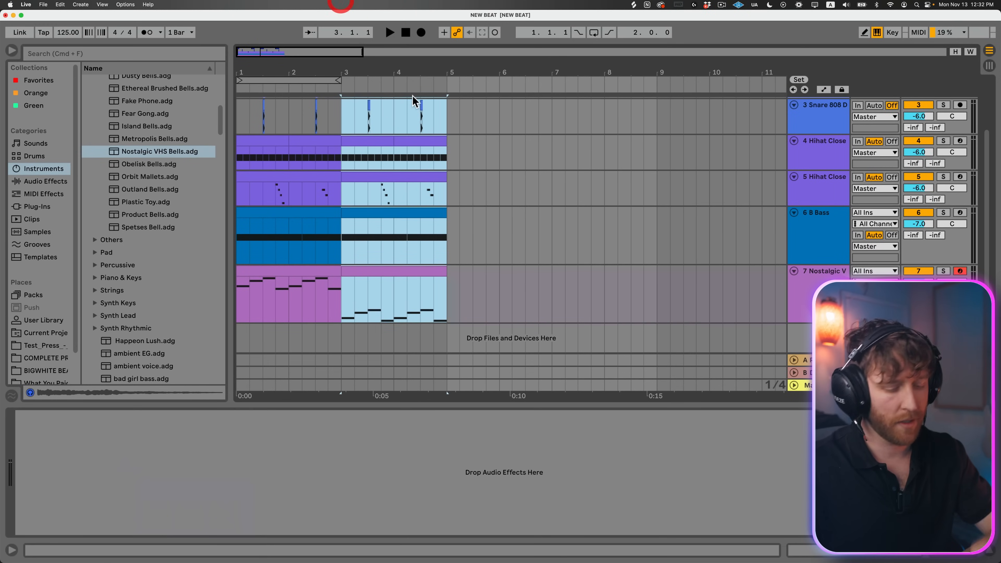
pyautogui.press('super+d')
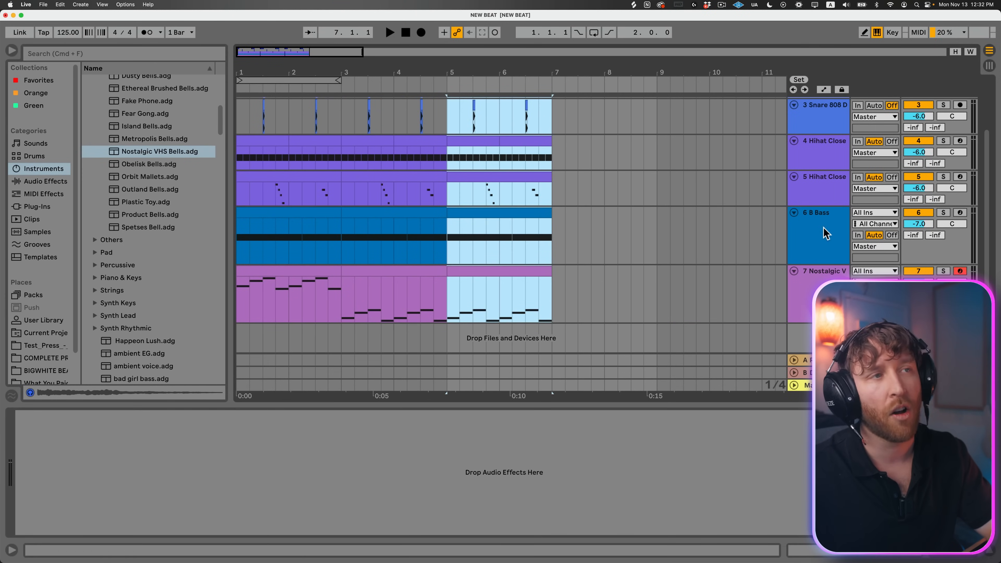
# Copy the first two bars of all tracks and paste them at bar 7.
pyautogui.moveTo(341, 295)
pyautogui.mouseDown()
pyautogui.moveTo(306, 161)
pyautogui.moveTo(241, 103)
pyautogui.mouseUp()
pyautogui.scroll(3, 335, 104)
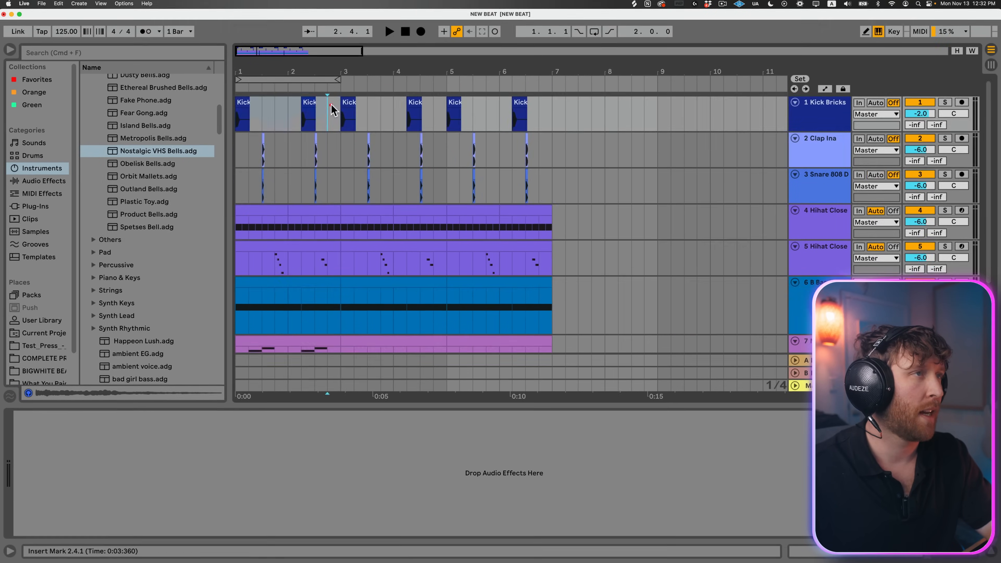
pyautogui.click(342, 113)
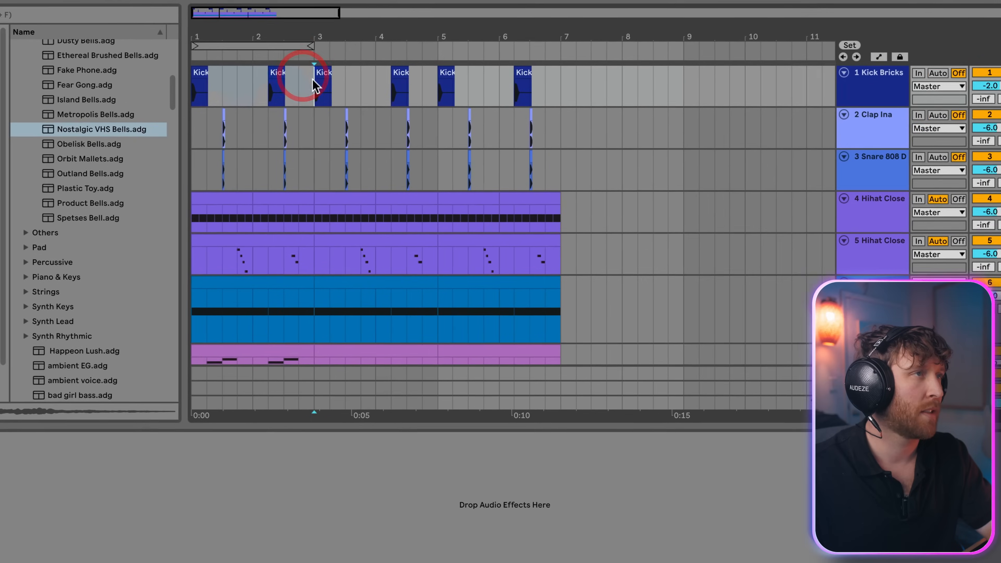
pyautogui.moveTo(314, 83); pyautogui.dragTo(126, 543)
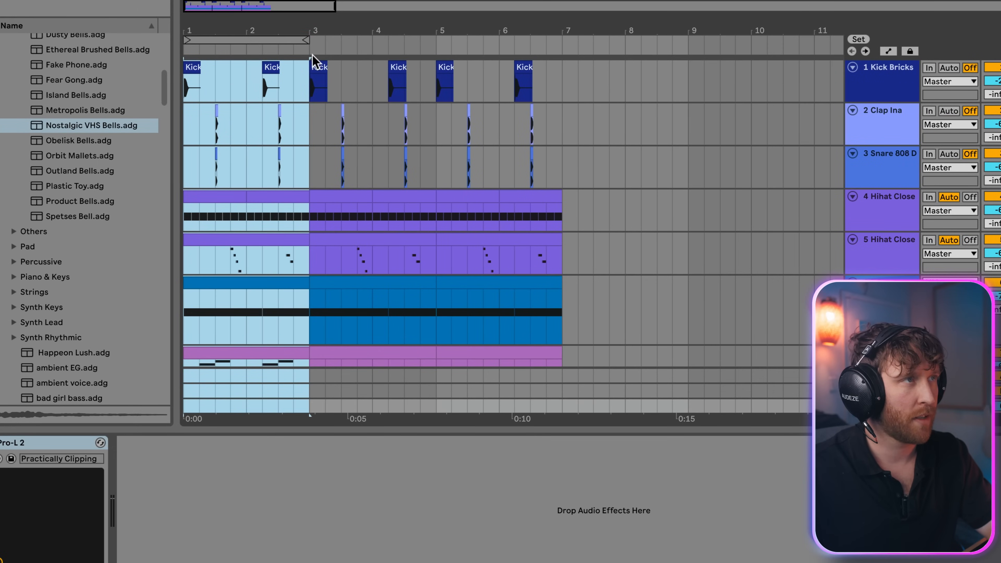
pyautogui.moveTo(307, 65); pyautogui.dragTo(186, 400)
pyautogui.scroll(3, 238, 306)
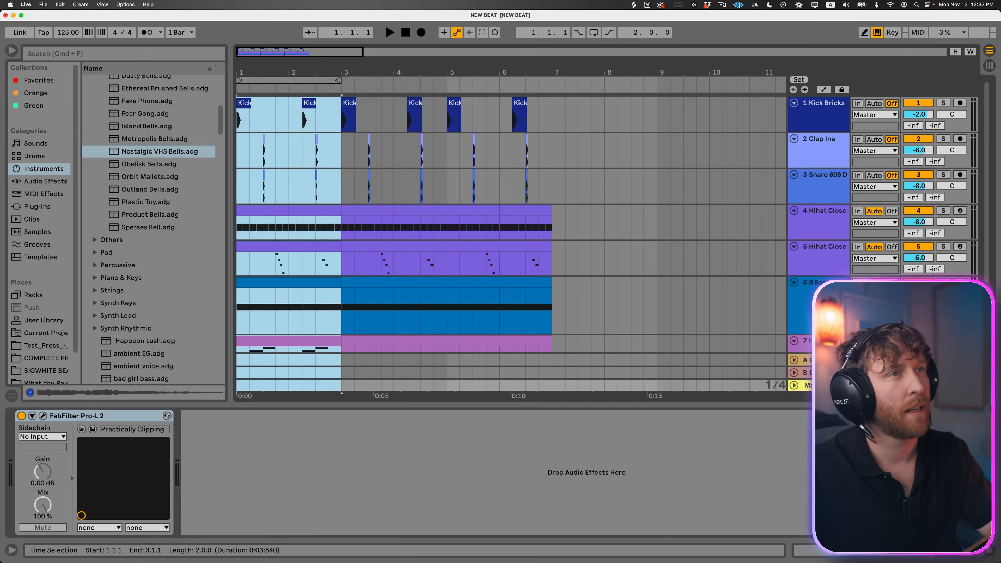
pyautogui.click(551, 107)
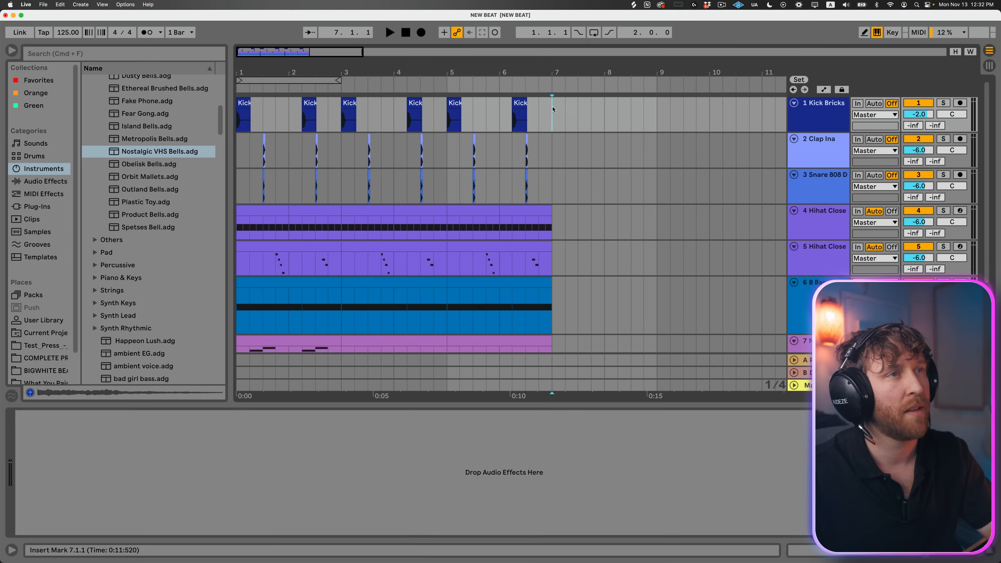
pyautogui.press('super+v')
# Color the hi-hat, bass and bell clips green in bars 1–2 and 7–8, and pink in bars 3–6.
pyautogui.scroll(-3, 543, 190)
pyautogui.rightClick(581, 143)
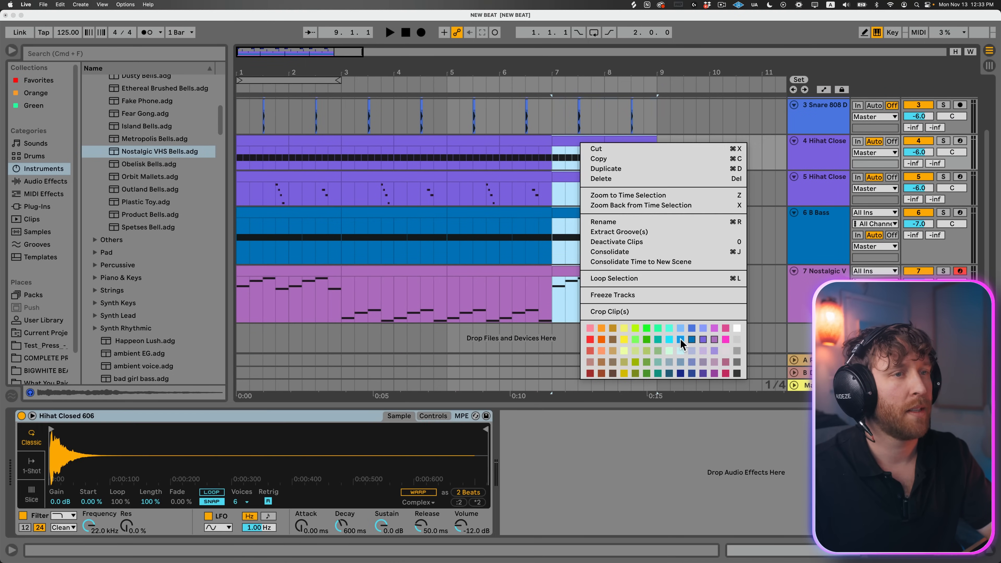
pyautogui.click(647, 330)
pyautogui.moveTo(551, 316); pyautogui.dragTo(342, 142)
pyautogui.rightClick(363, 267)
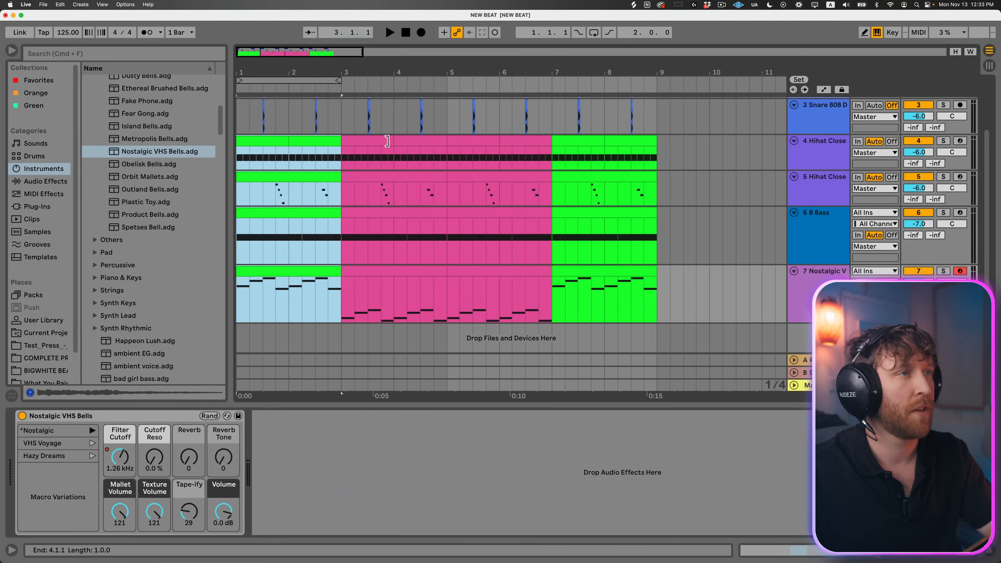
pyautogui.click(388, 139)
pyautogui.click(597, 138)
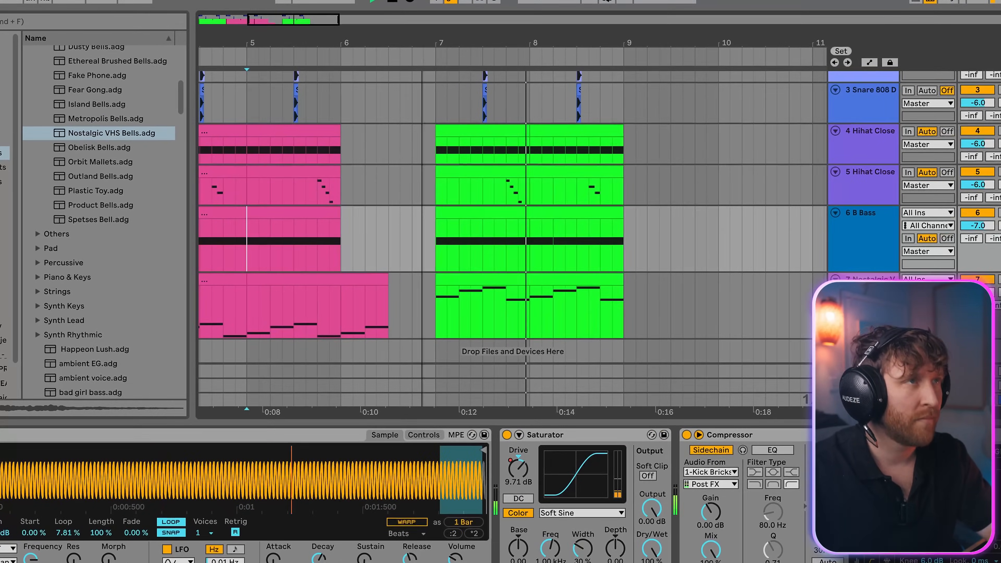
# Add an empty audio track below the bell track and place the insert marker at bar 7 on it.
pyautogui.moveTo(441, 40); pyautogui.dragTo(437, 11)
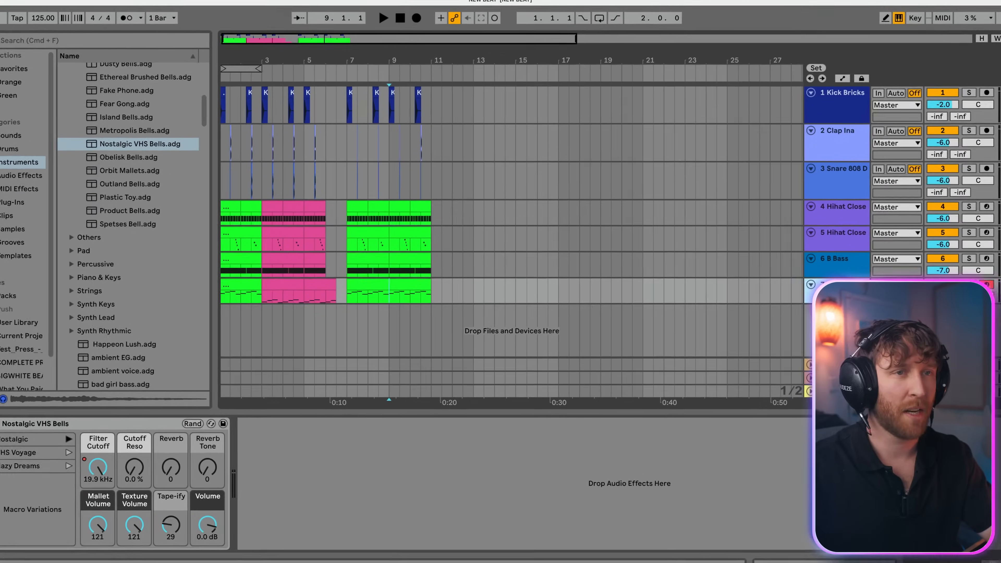
pyautogui.press('super+t')
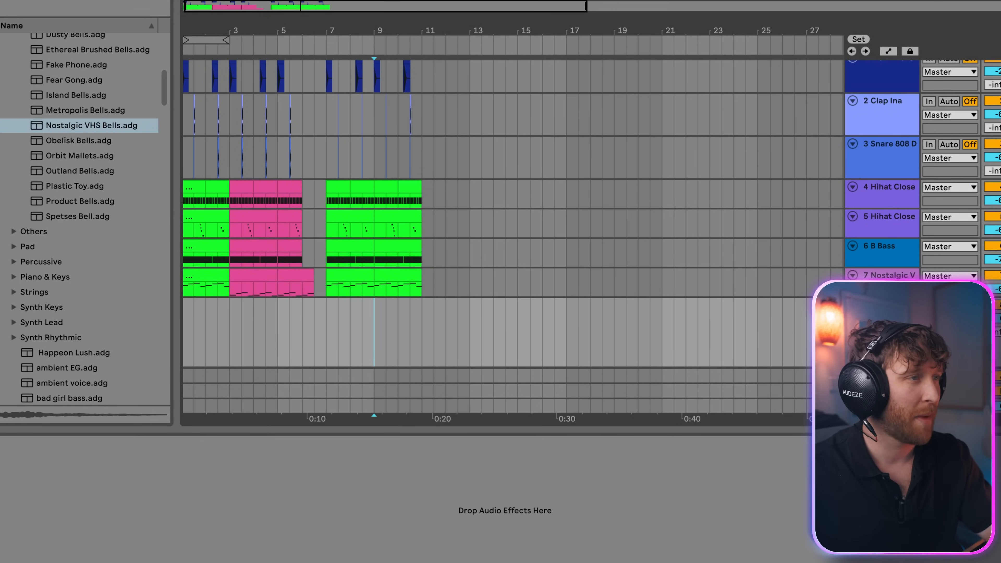
pyautogui.click(327, 324)
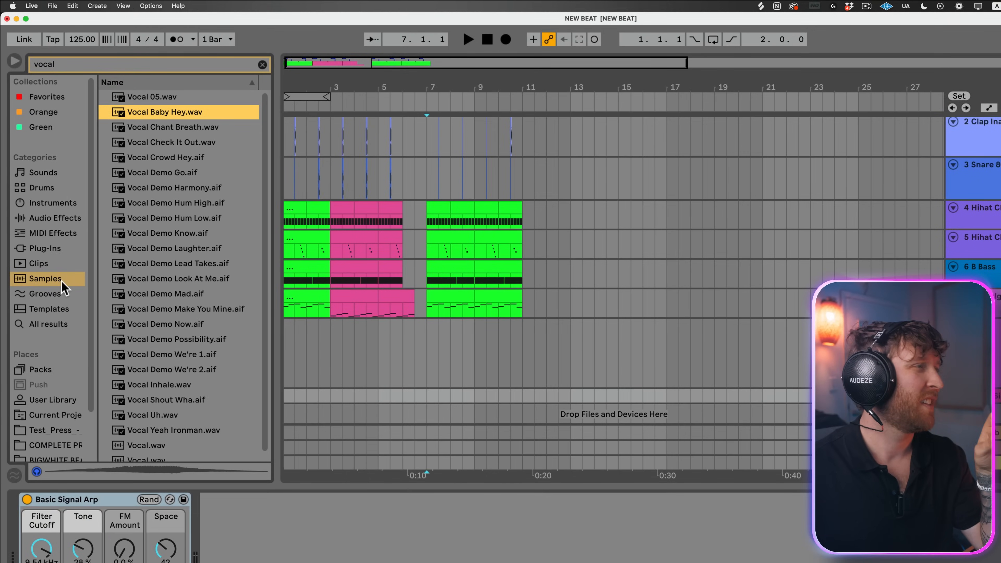
# Limit the vocal search to samples and place Vocal Baby Hey.wav at bar 7 of the new audio track.
pyautogui.click(61, 280)
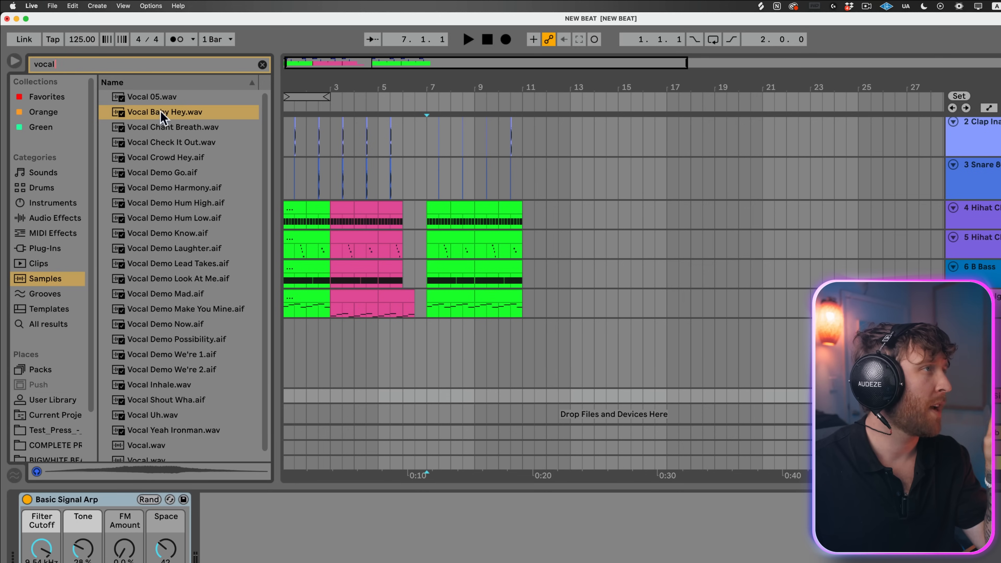
pyautogui.moveTo(367, 288); pyautogui.dragTo(429, 364)
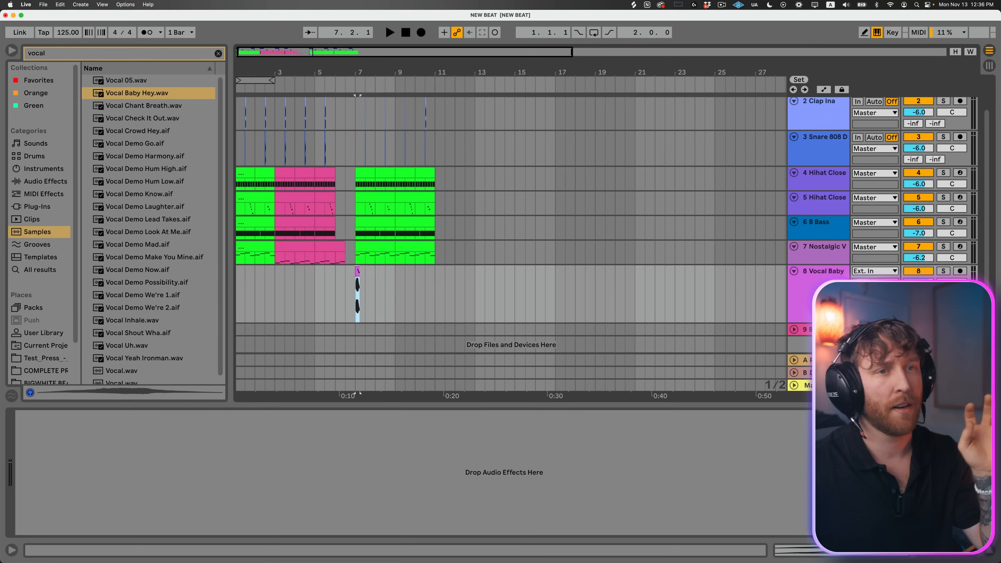
pyautogui.press('+')
pyautogui.press('+')
pyautogui.press('+')
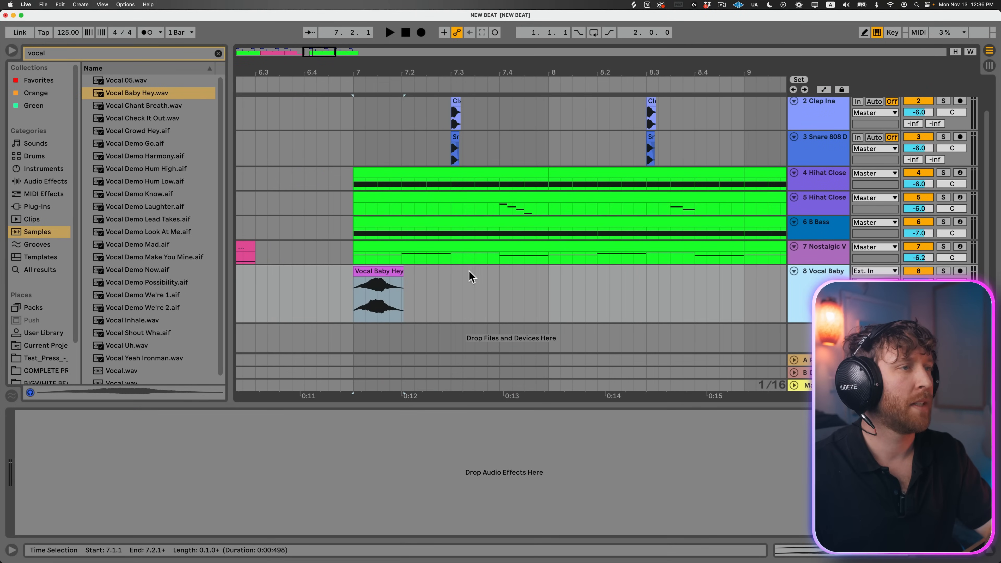
# Load the Cathedral.adv hall preset of the Reverb effect onto the Vocal Baby track.
pyautogui.moveTo(379, 70); pyautogui.dragTo(266, 32)
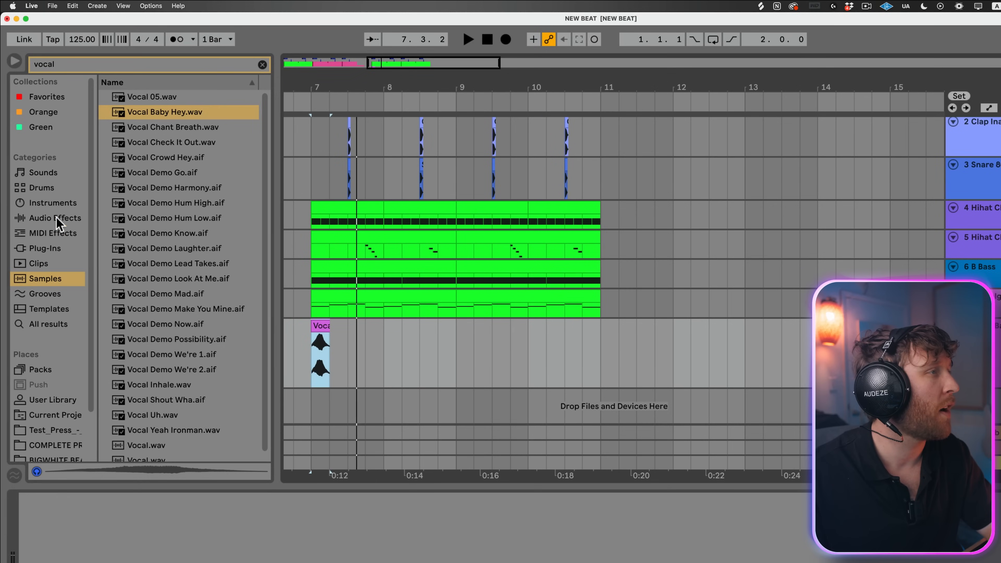
pyautogui.click(55, 218)
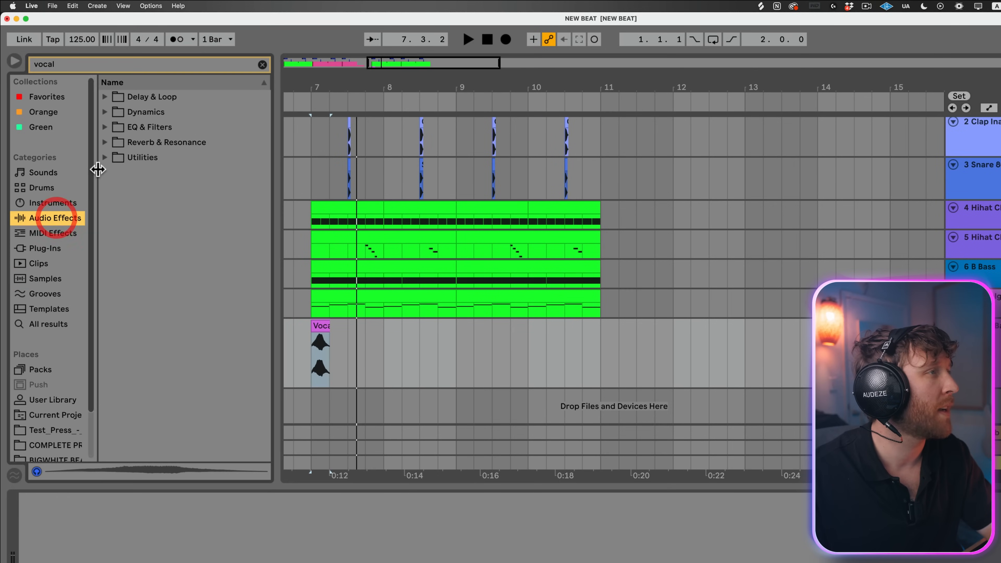
pyautogui.click(106, 188)
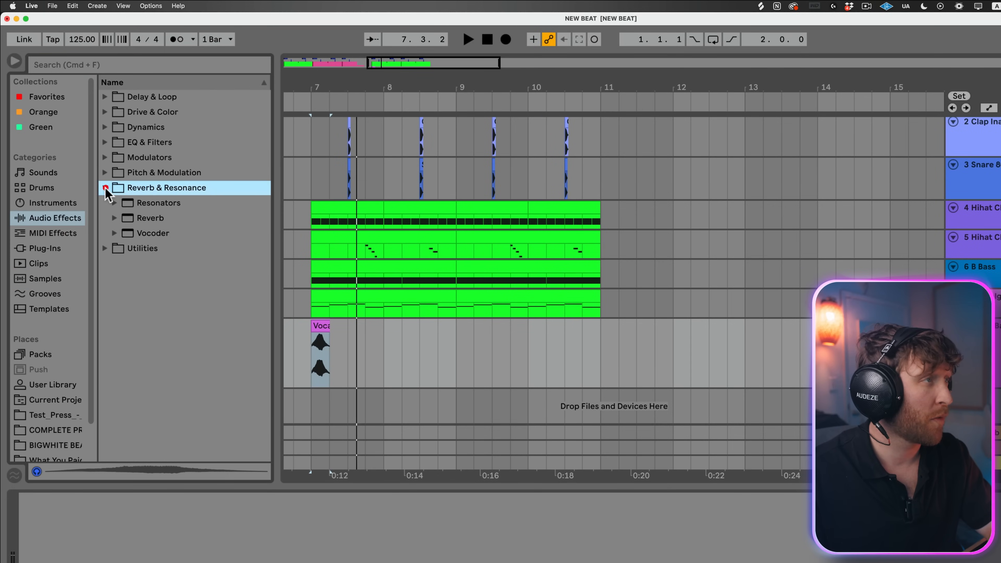
pyautogui.click(114, 218)
pyautogui.click(124, 233)
pyautogui.moveTo(171, 263); pyautogui.dragTo(331, 350)
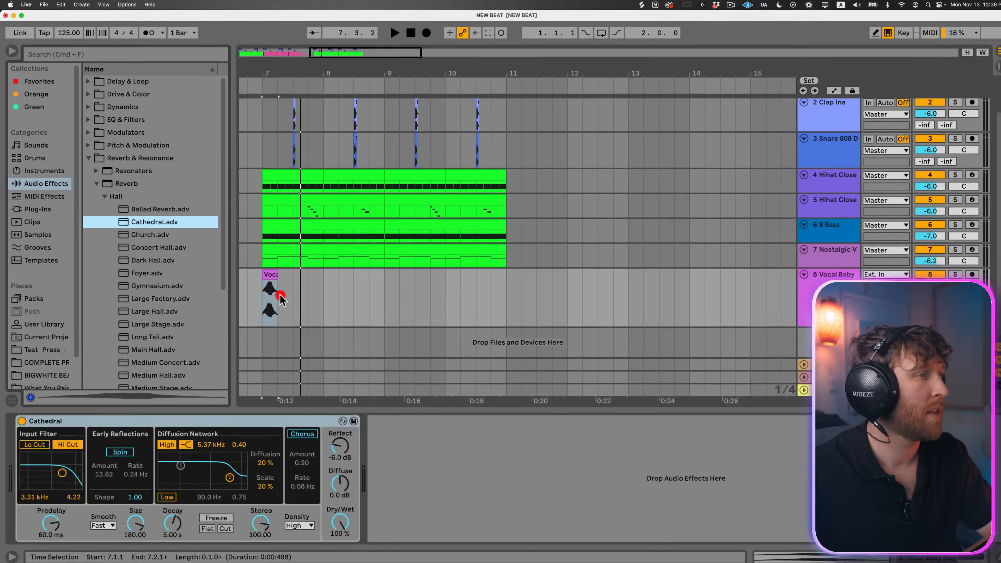
# Set the reverb's decay to 6.24 s and shorten the vocal clip at bar 7 to about two sixteenths with a fade-out.
pyautogui.moveTo(280, 295); pyautogui.dragTo(284, 296)
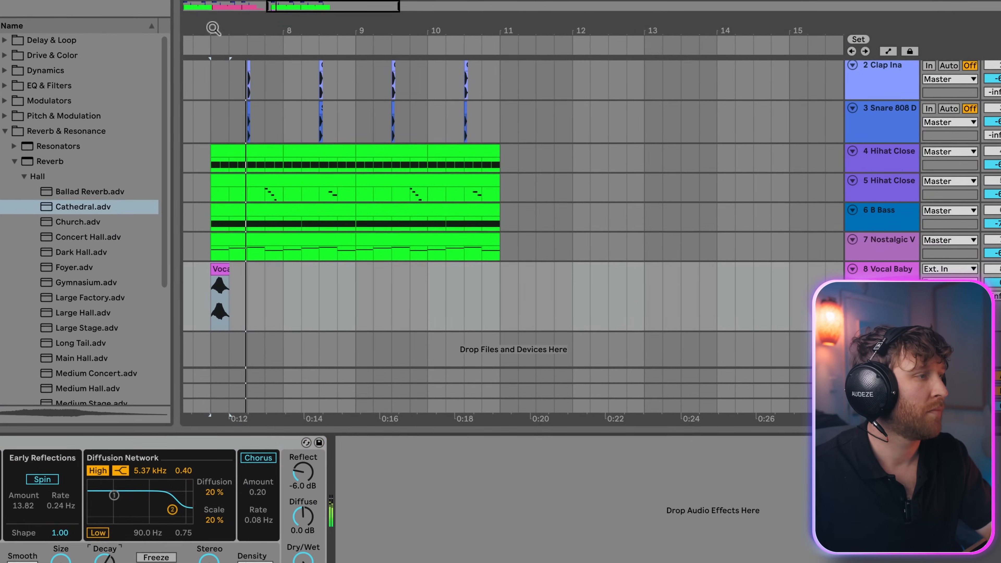
pyautogui.moveTo(262, 70); pyautogui.dragTo(203, 338)
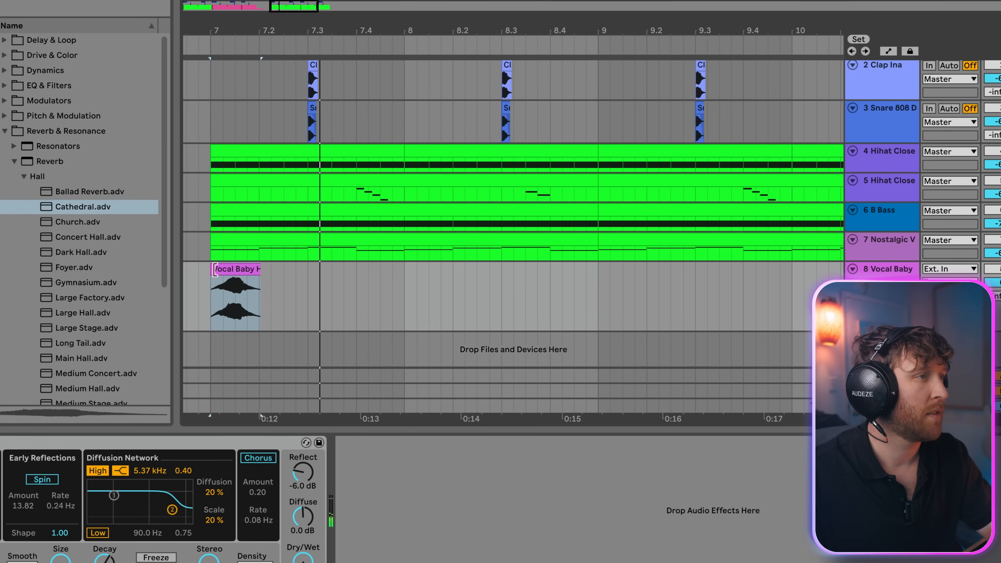
pyautogui.press('space')
pyautogui.moveTo(214, 269)
pyautogui.mouseDown()
pyautogui.moveTo(236, 276)
pyautogui.moveTo(223, 272)
pyautogui.mouseUp()
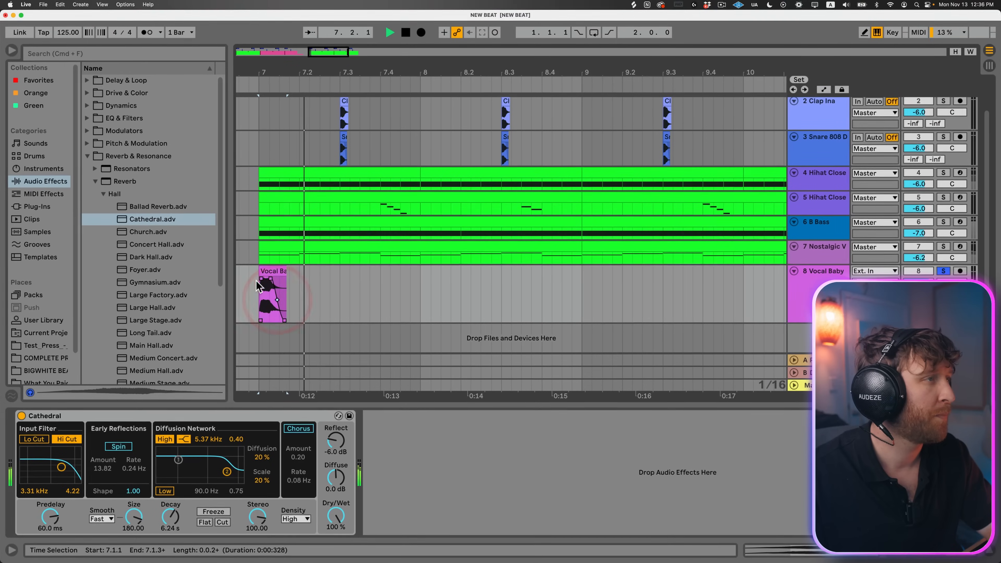
pyautogui.click(225, 270)
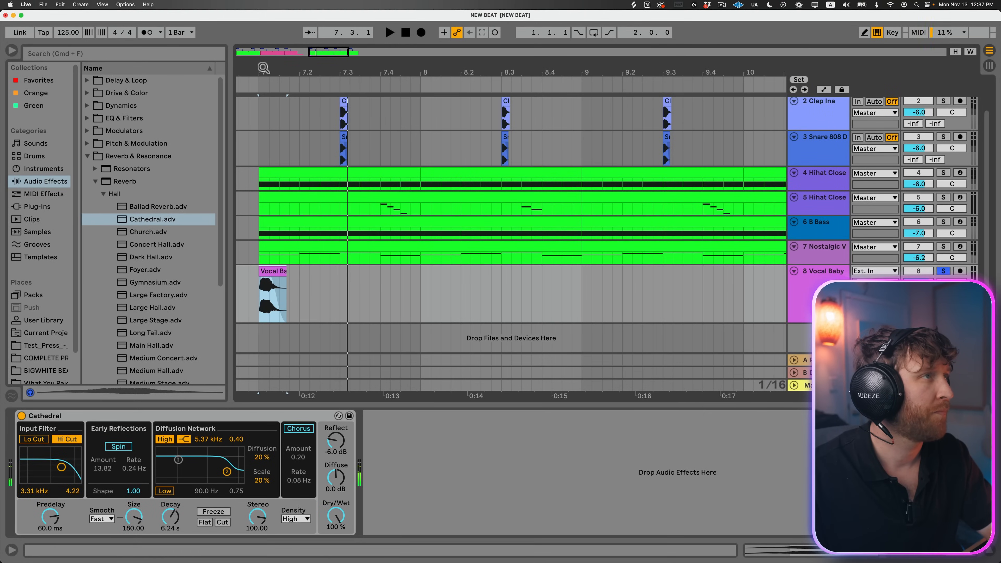
# Add an EQ Eight after the Cathedral reverb on the vocal track.
pyautogui.moveTo(263, 67); pyautogui.dragTo(264, 28)
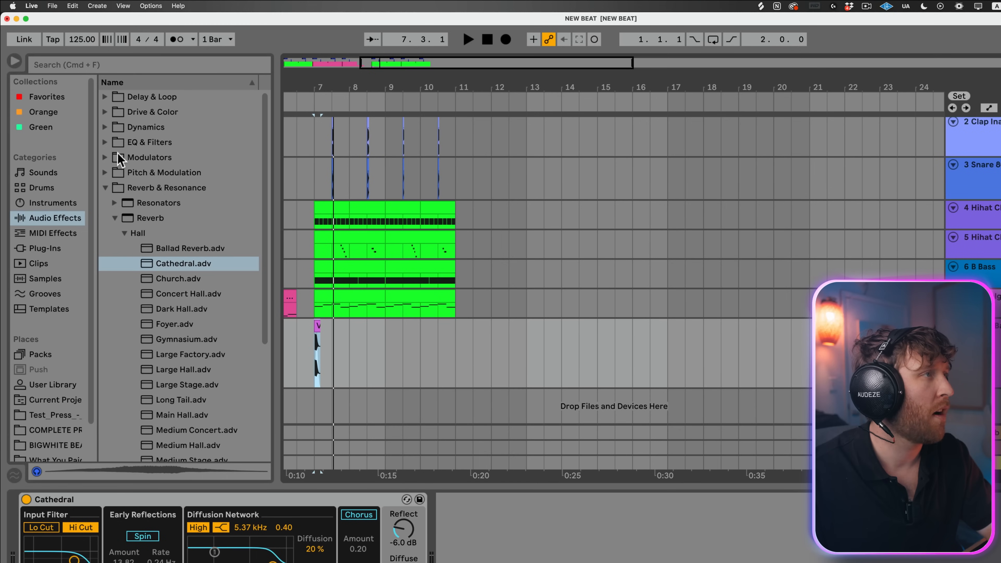
pyautogui.click(105, 143)
pyautogui.moveTo(134, 188); pyautogui.dragTo(392, 355)
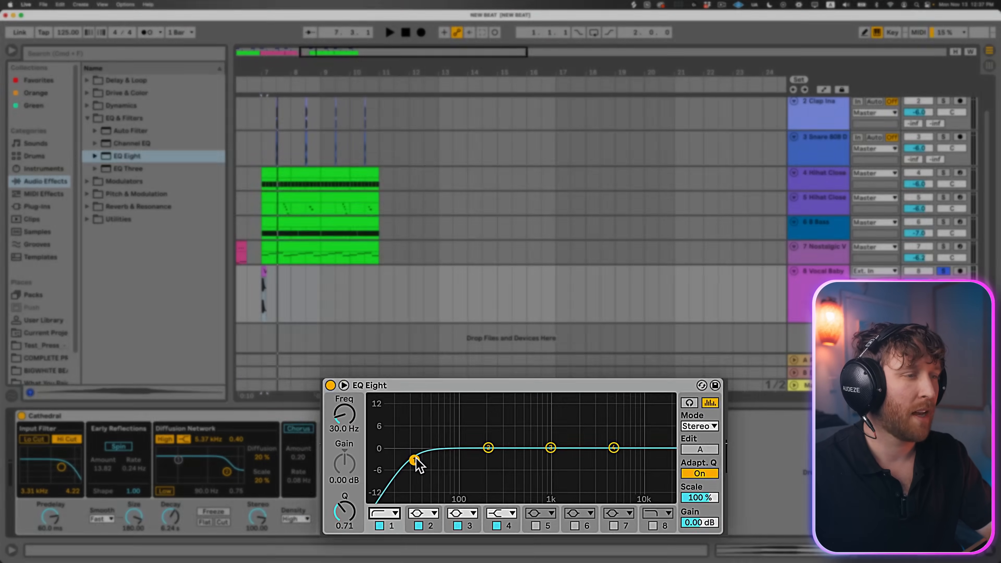
# Shape EQ Eight into a band-pass with a low cut at about 202 Hz and a high cut on band 4 at about 2.15 kHz.
pyautogui.moveTo(414, 460); pyautogui.dragTo(507, 466)
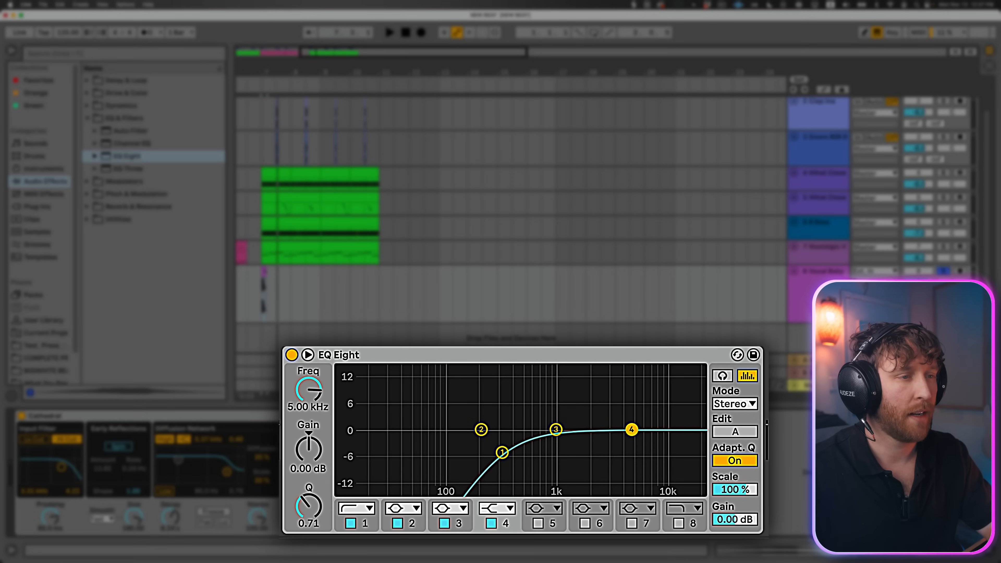
pyautogui.click(508, 510)
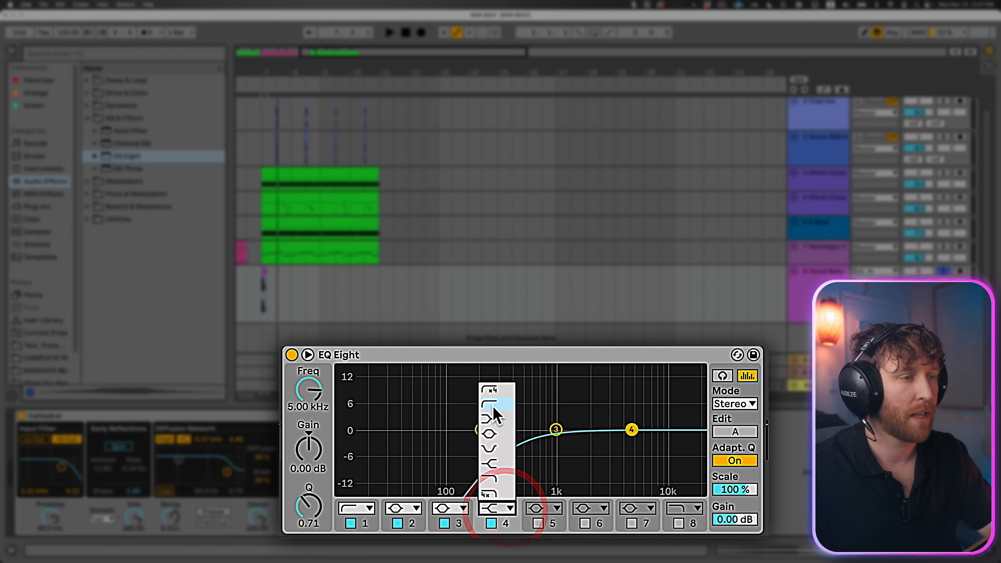
pyautogui.click(502, 478)
pyautogui.moveTo(632, 443); pyautogui.dragTo(574, 450)
pyautogui.press('space')
pyautogui.moveTo(503, 453); pyautogui.dragTo(481, 457)
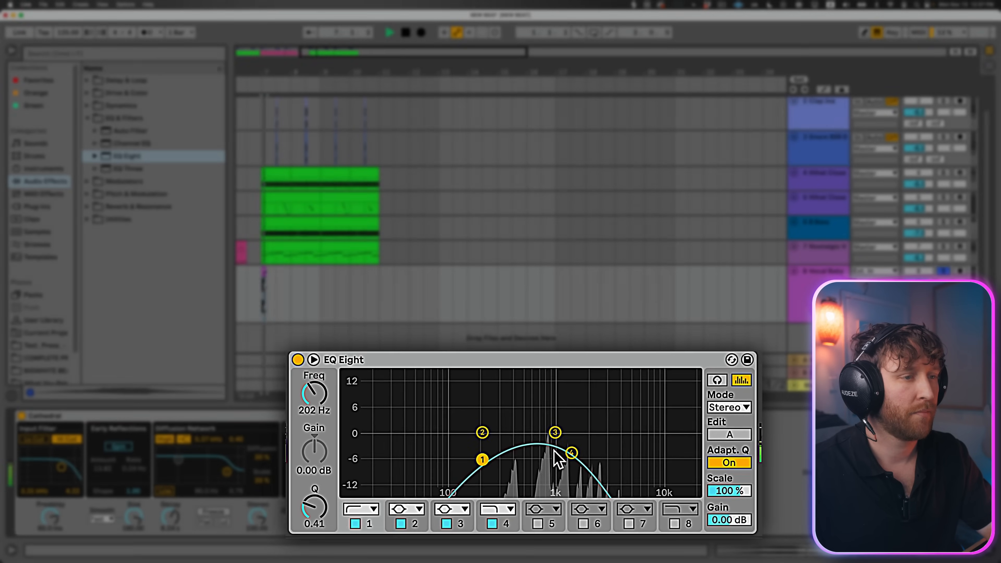
pyautogui.moveTo(573, 450); pyautogui.dragTo(576, 473)
pyautogui.press('space')
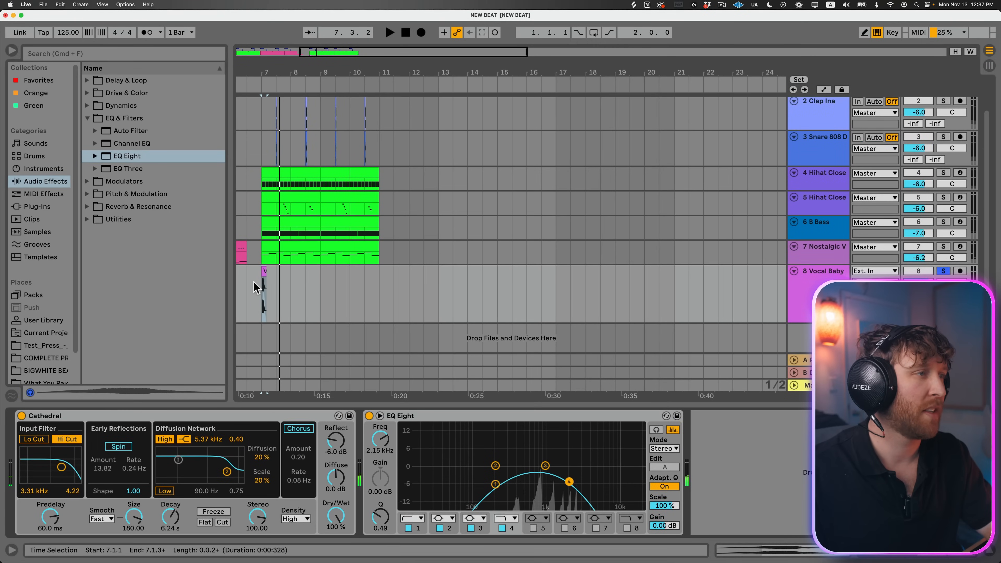
# Set the Cathedral reverb's predelay to 0.50 ms, dry/wet to 83 % and reflect level to 4.5 dB while playing from bar 7.
pyautogui.click(260, 292)
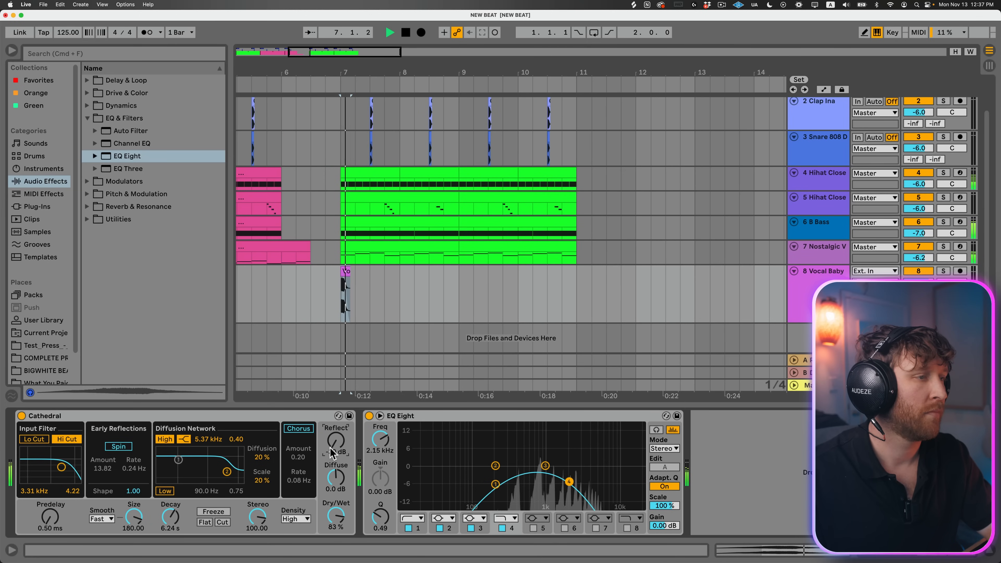
pyautogui.press('space')
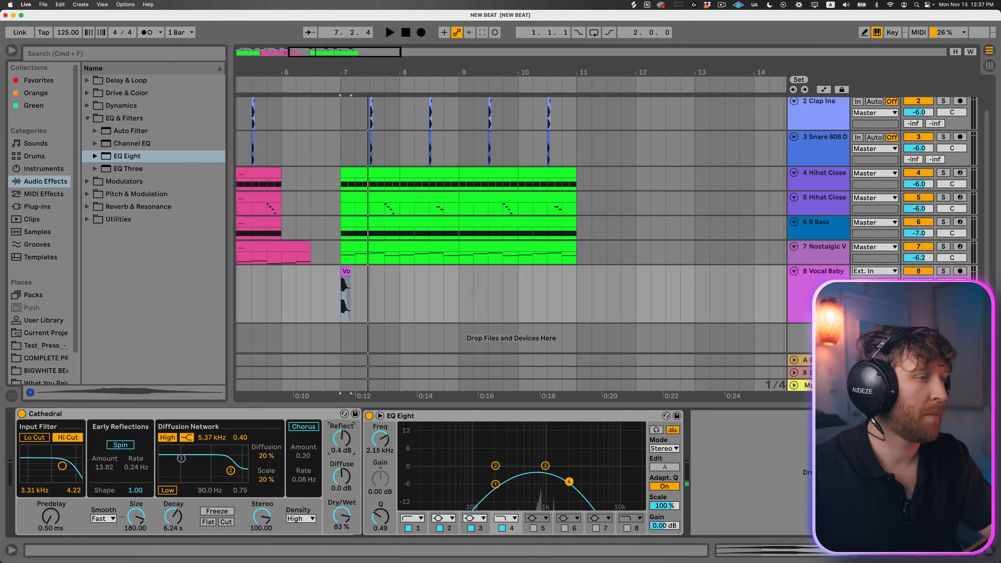
pyautogui.moveTo(336, 440); pyautogui.dragTo(336, 432)
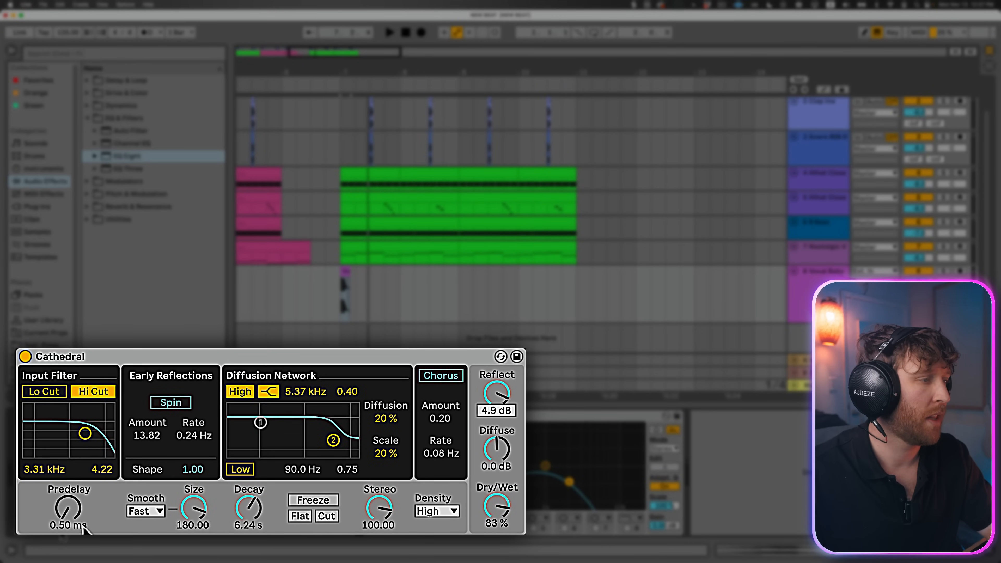
pyautogui.moveTo(496, 393); pyautogui.dragTo(497, 397)
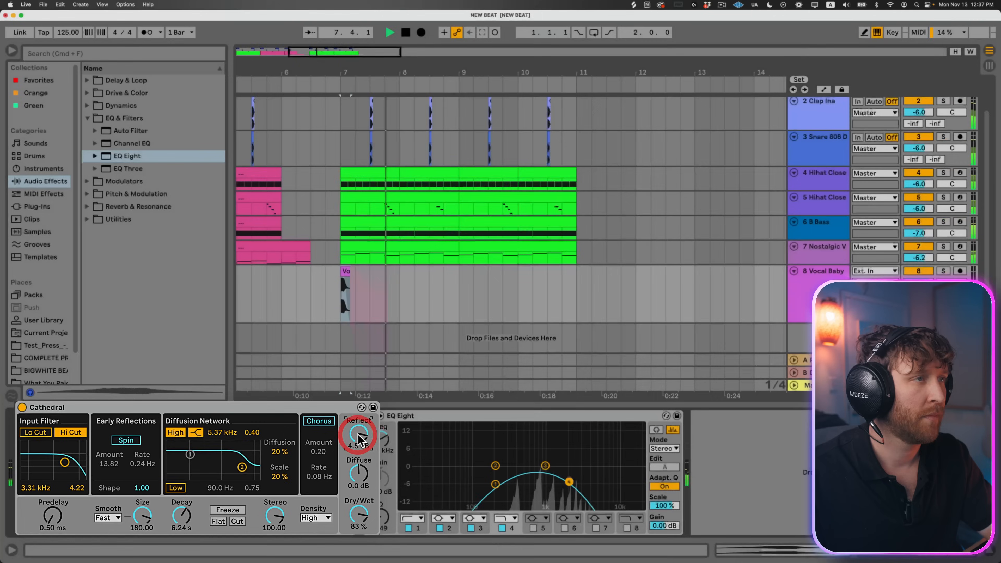
pyautogui.press('space')
# Copy the sidechain Compressor from the B Bass track and paste it after EQ Eight on the Vocal Baby track.
pyautogui.scroll(3, 615, 317)
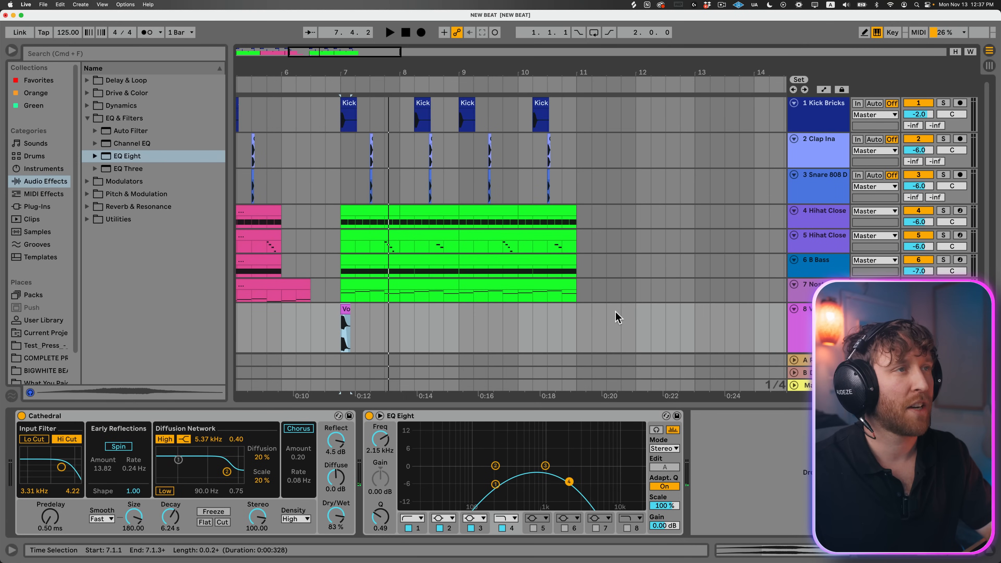
pyautogui.scroll(-3, 616, 316)
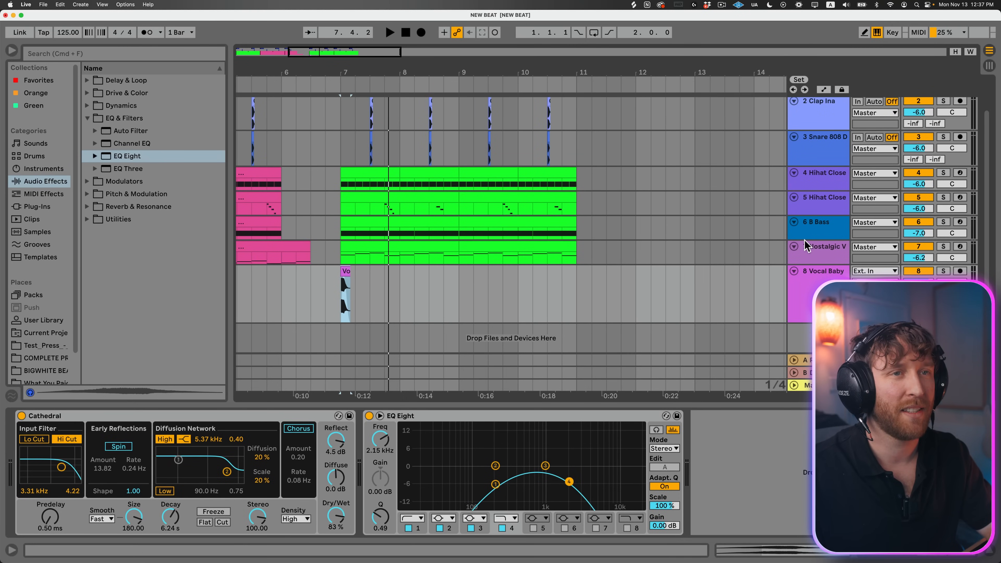
pyautogui.click(819, 225)
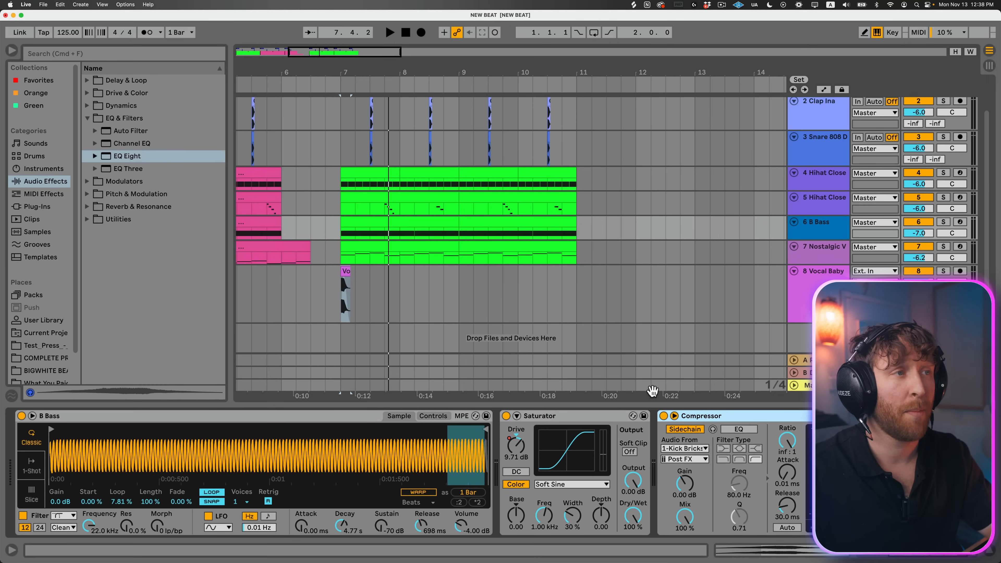
pyautogui.click(826, 273)
pyautogui.click(762, 471)
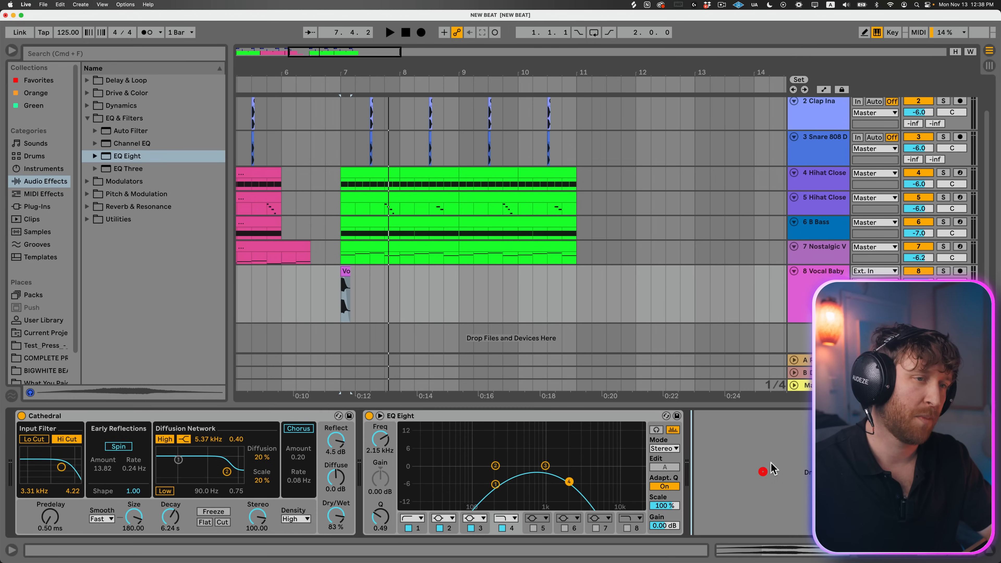
pyautogui.press('super+v')
# Set the vocal Compressor's threshold to about -13.1 dB and play the arrangement from bar 5.
pyautogui.press('space')
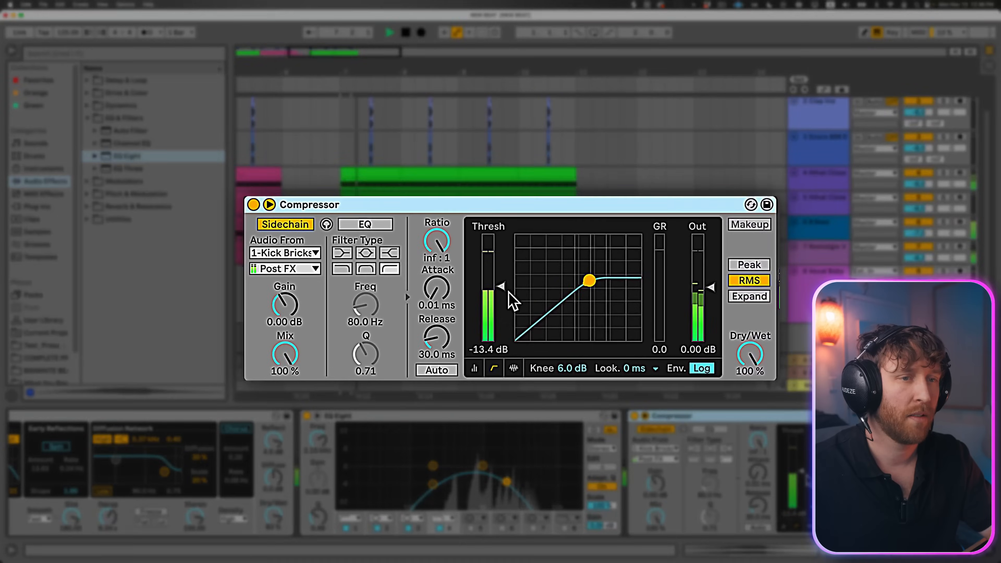
pyautogui.moveTo(491, 278)
pyautogui.mouseDown()
pyautogui.moveTo(490, 303)
pyautogui.moveTo(502, 271)
pyautogui.mouseUp()
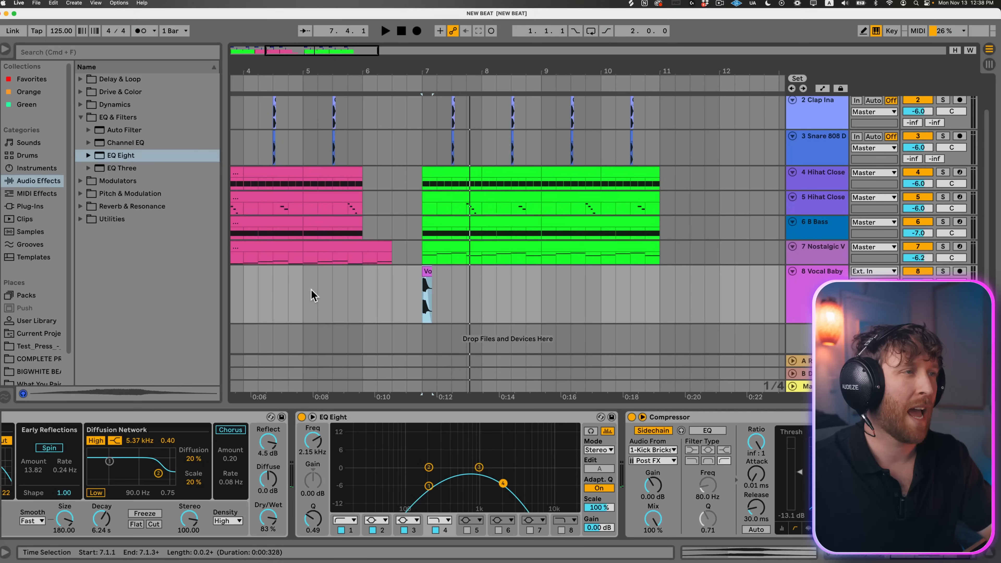
pyautogui.click(189, 290)
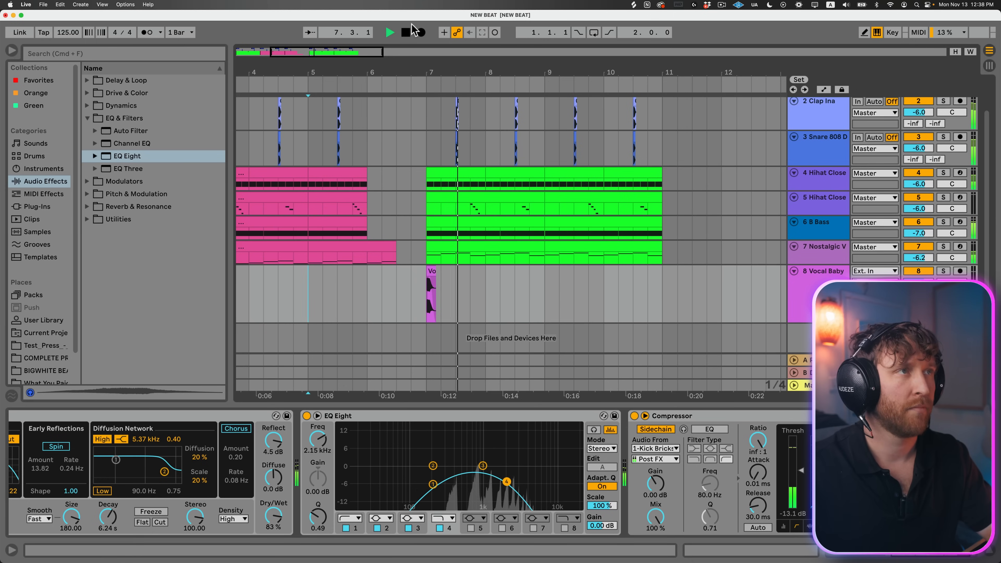
# Lengthen the vocal reverb's decay to 13.5 s and move EQ Eight's low cut to about 383 Hz while replaying from bar 7.
pyautogui.moveTo(315, 52); pyautogui.dragTo(315, 58)
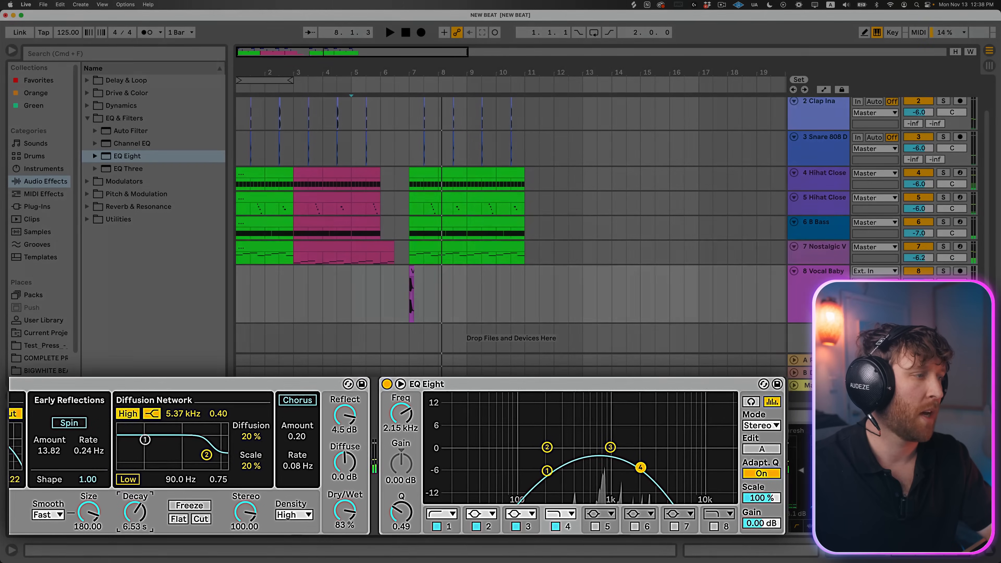
pyautogui.click(409, 294)
pyautogui.press('space')
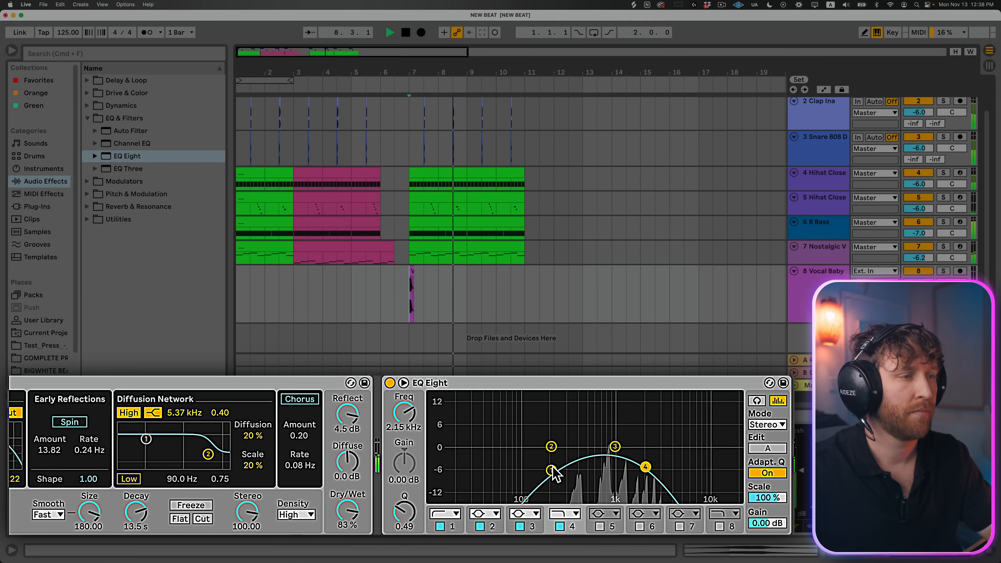
pyautogui.moveTo(551, 469)
pyautogui.mouseDown()
pyautogui.moveTo(525, 467)
pyautogui.moveTo(620, 449)
pyautogui.mouseUp()
pyautogui.press('space')
pyautogui.press('space')
pyautogui.press('space')
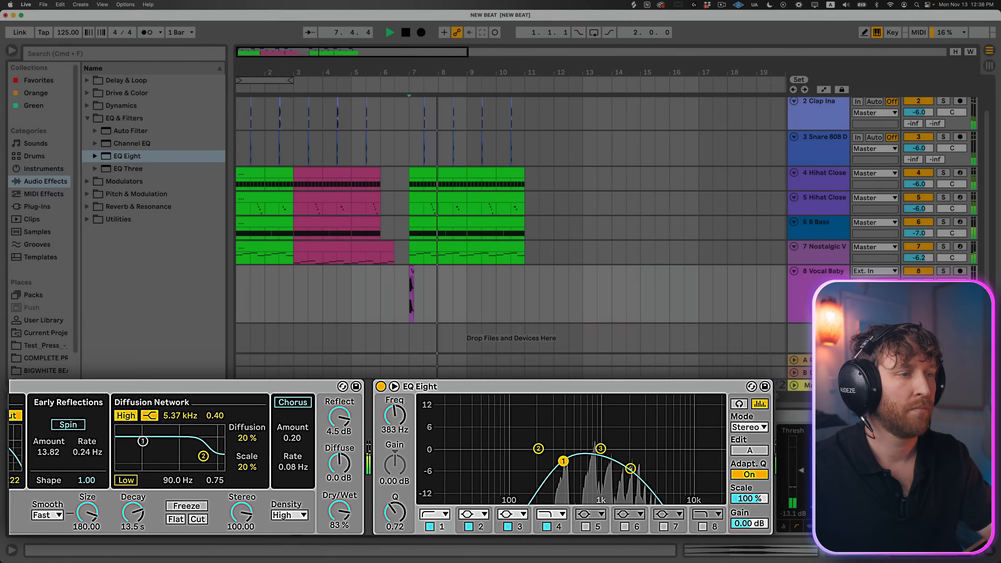
# Delete the bass and kick clips in bars 1–2 and play back the arrangement.
pyautogui.click(252, 260)
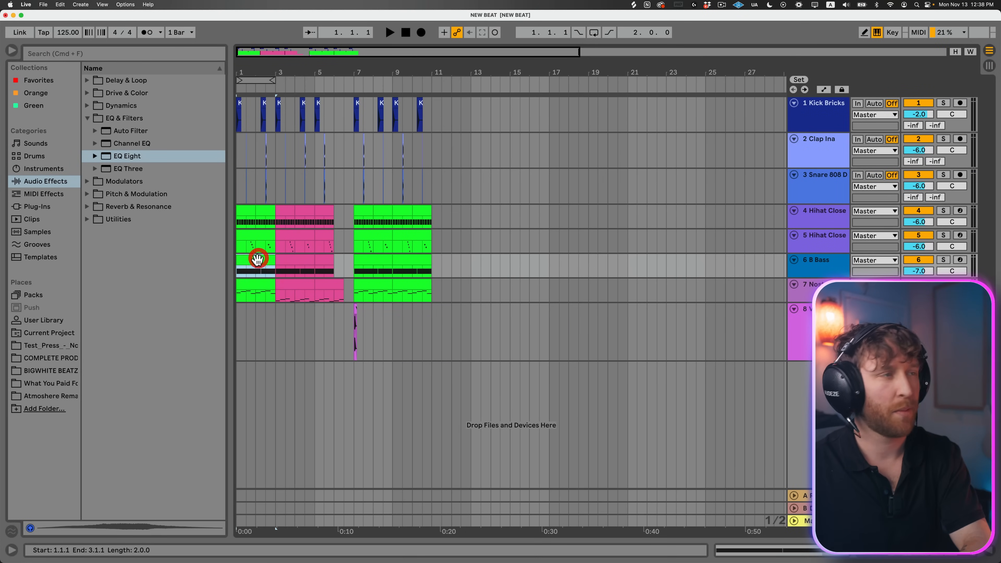
pyautogui.press('Delete')
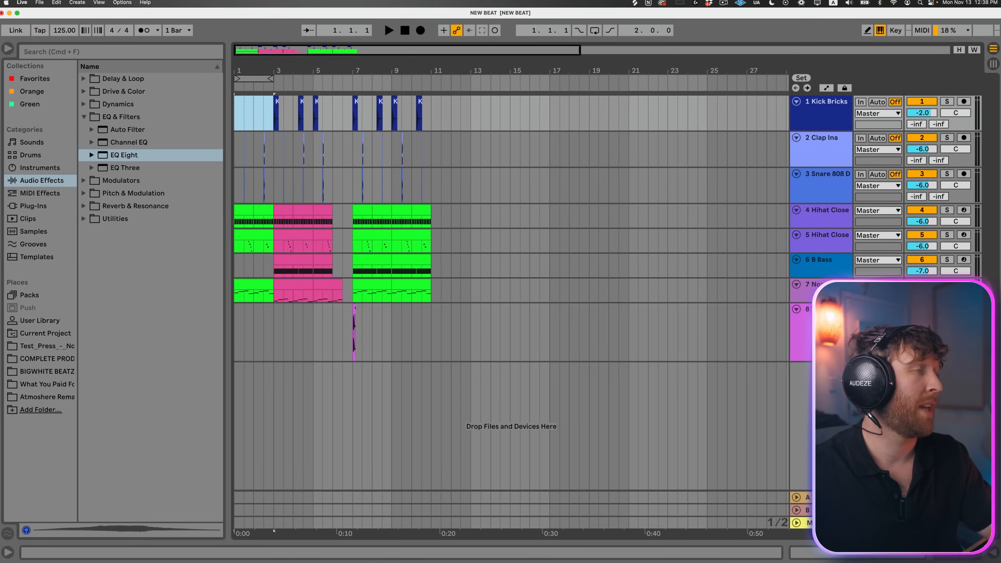
pyautogui.moveTo(240, 74); pyautogui.dragTo(240, 90)
pyautogui.press('space')
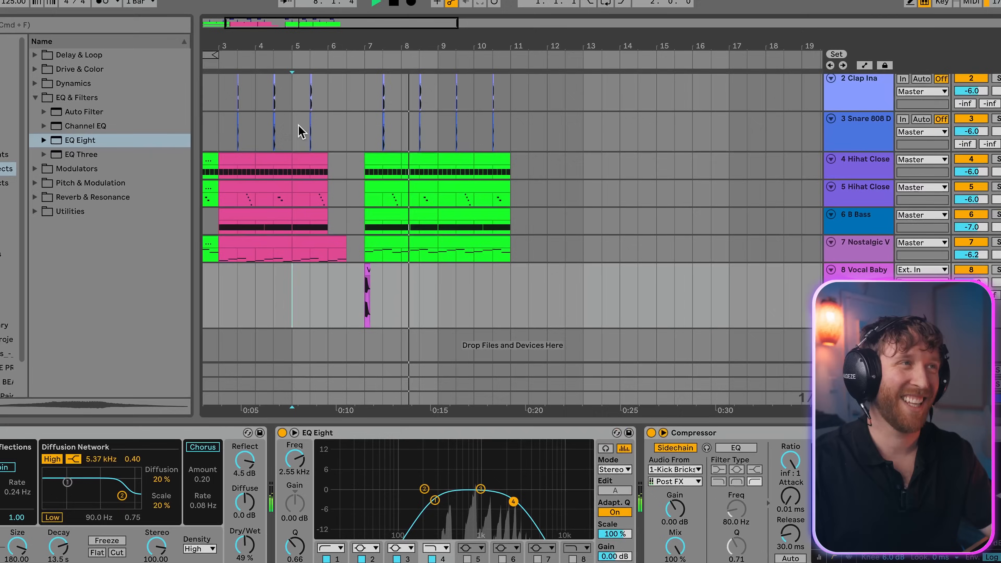
pyautogui.moveTo(329, 23); pyautogui.dragTo(330, 2)
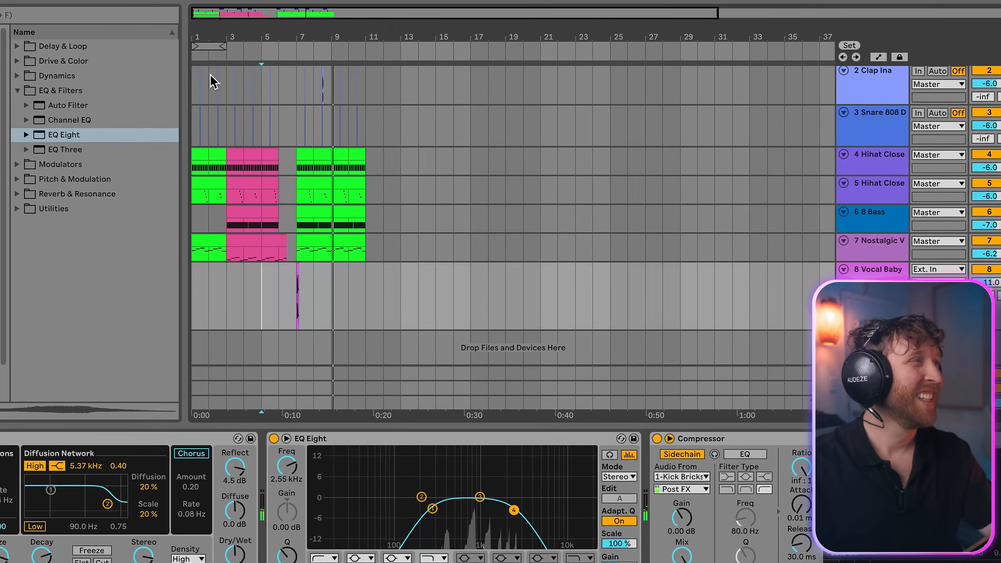